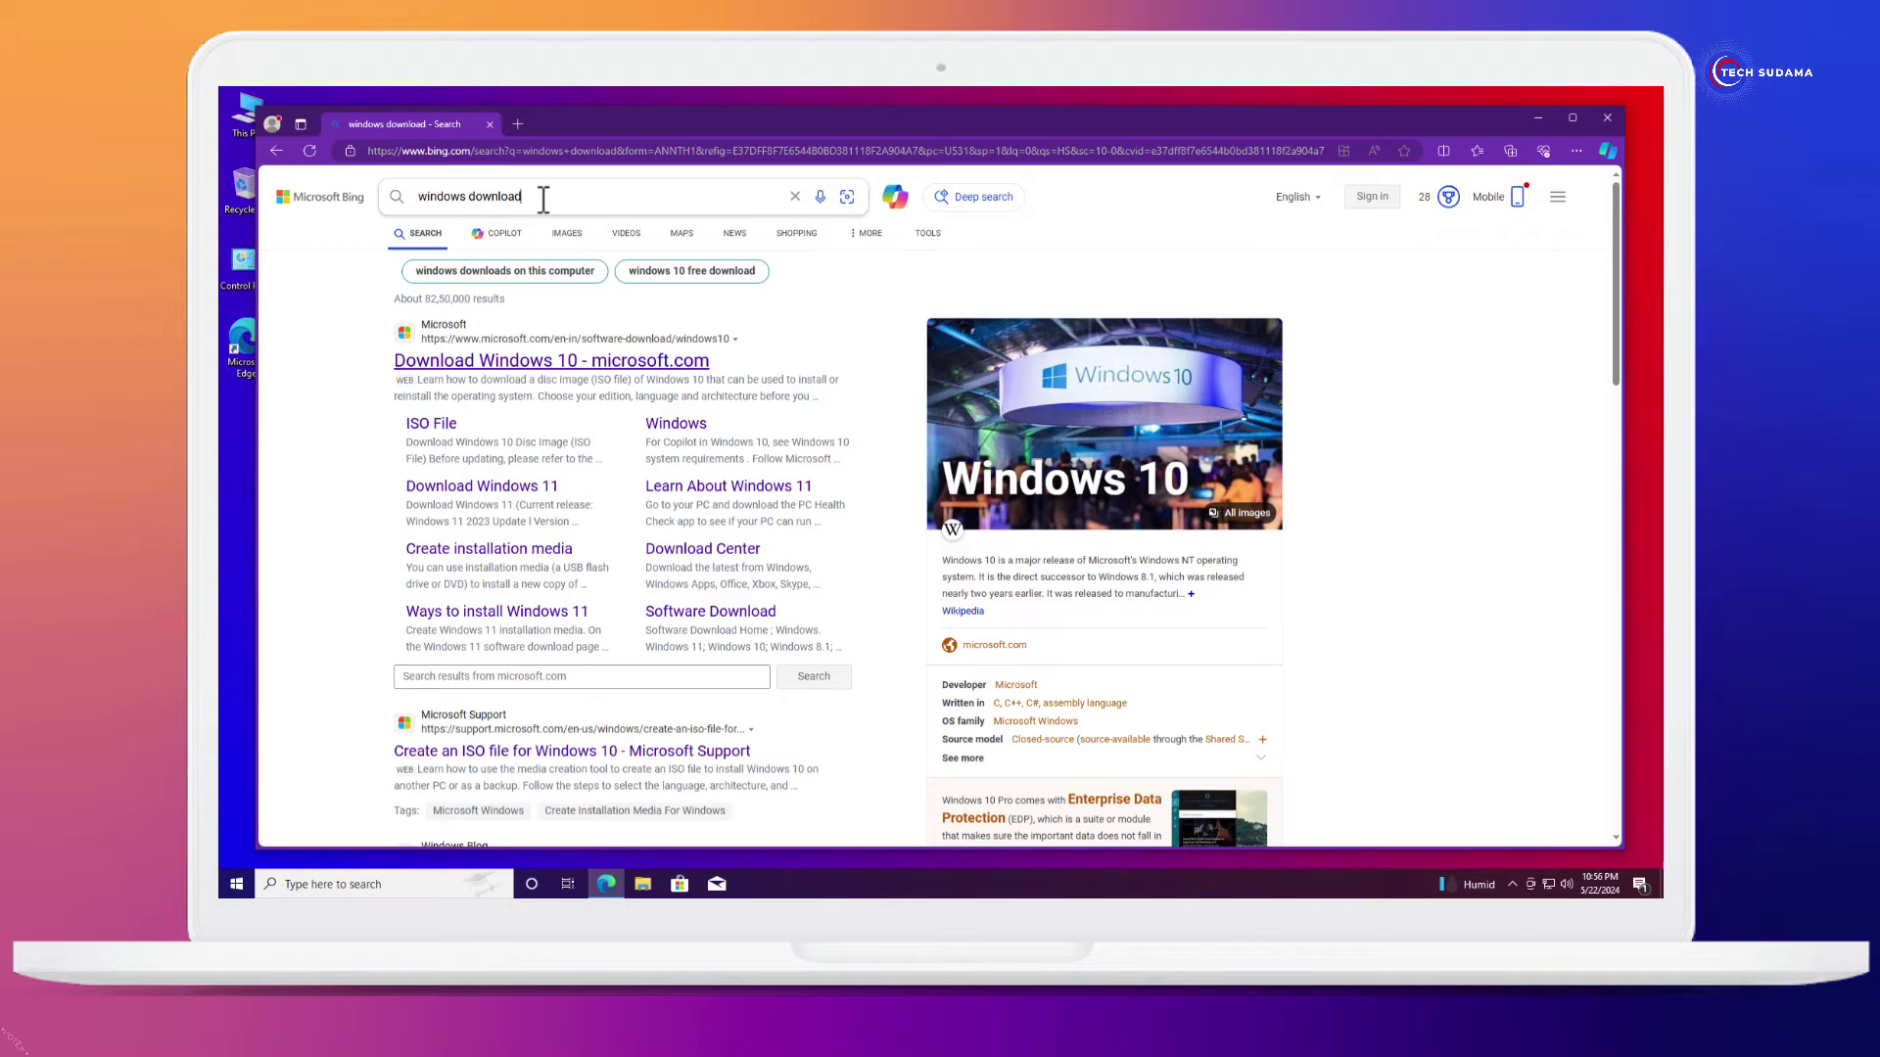
- Open Microsoft's Download Windows 10 page and switch to the Windows 8.1 ISO download page
left_click_drag(543, 199, 424, 192)
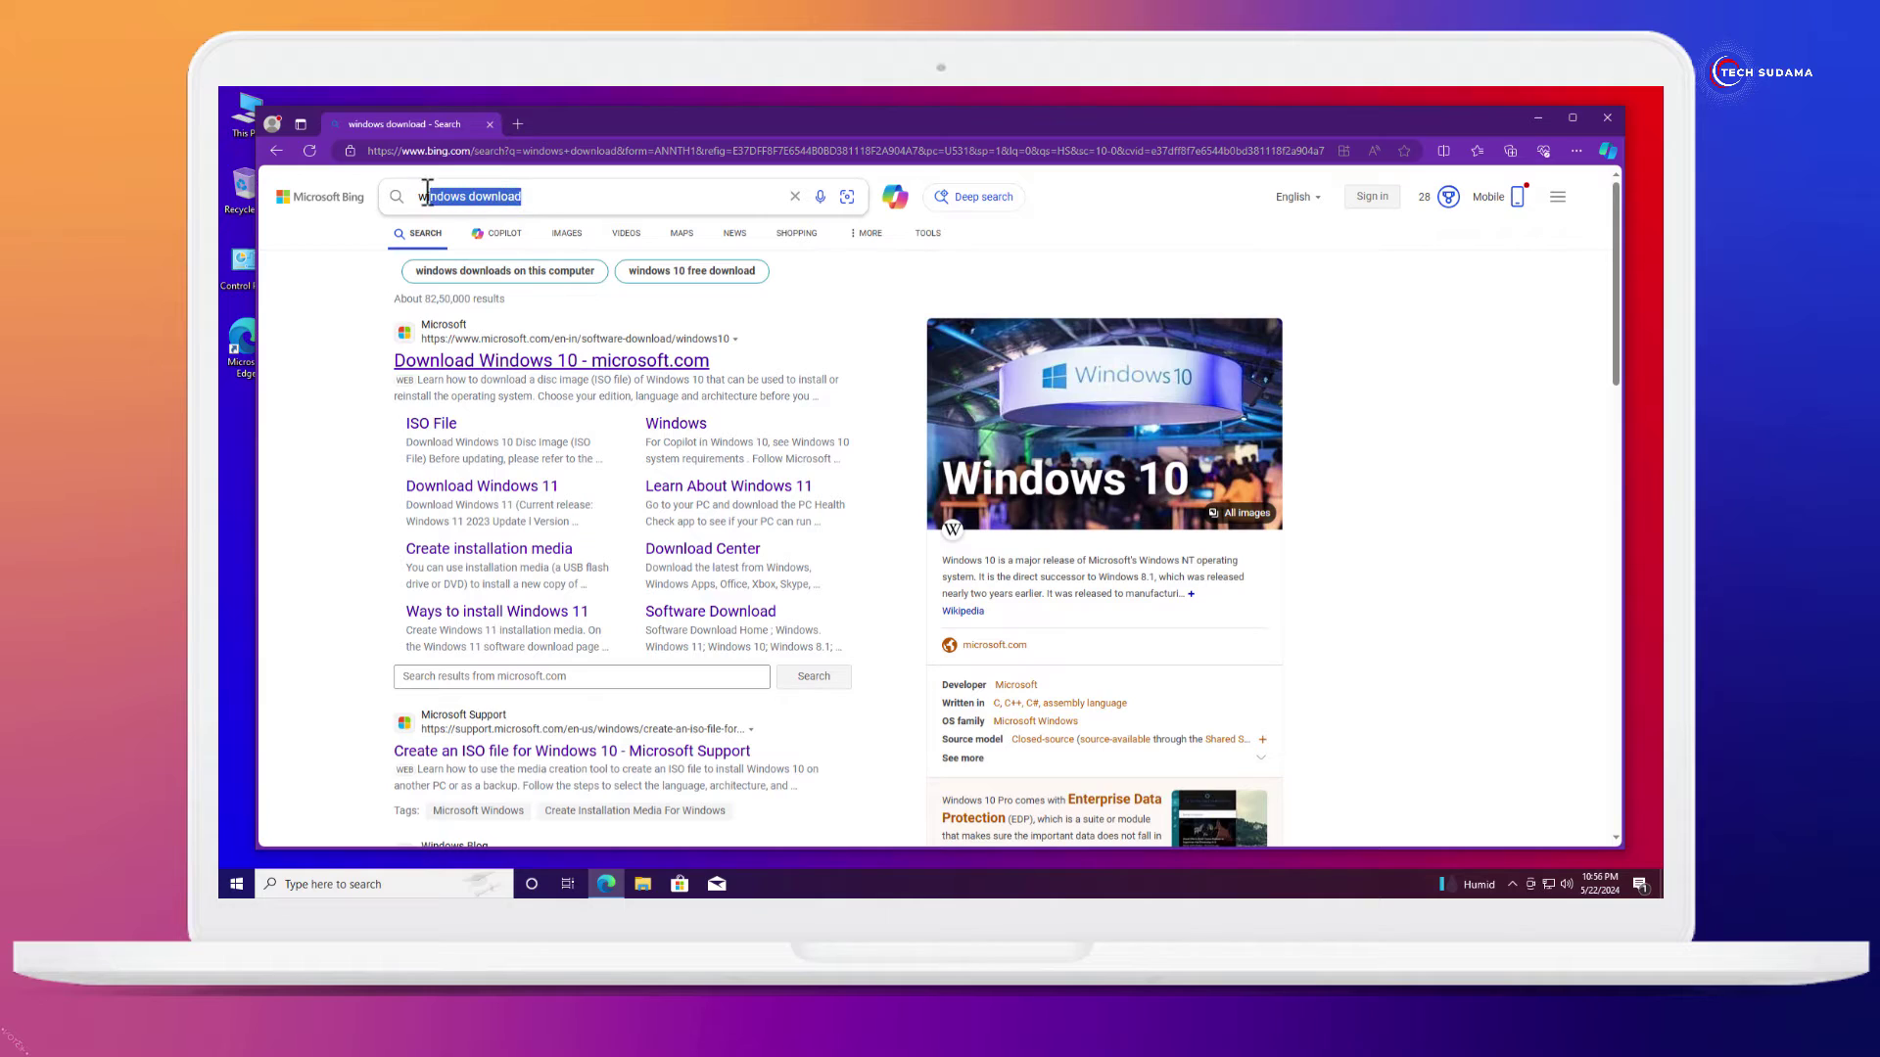
left_click(471, 374)
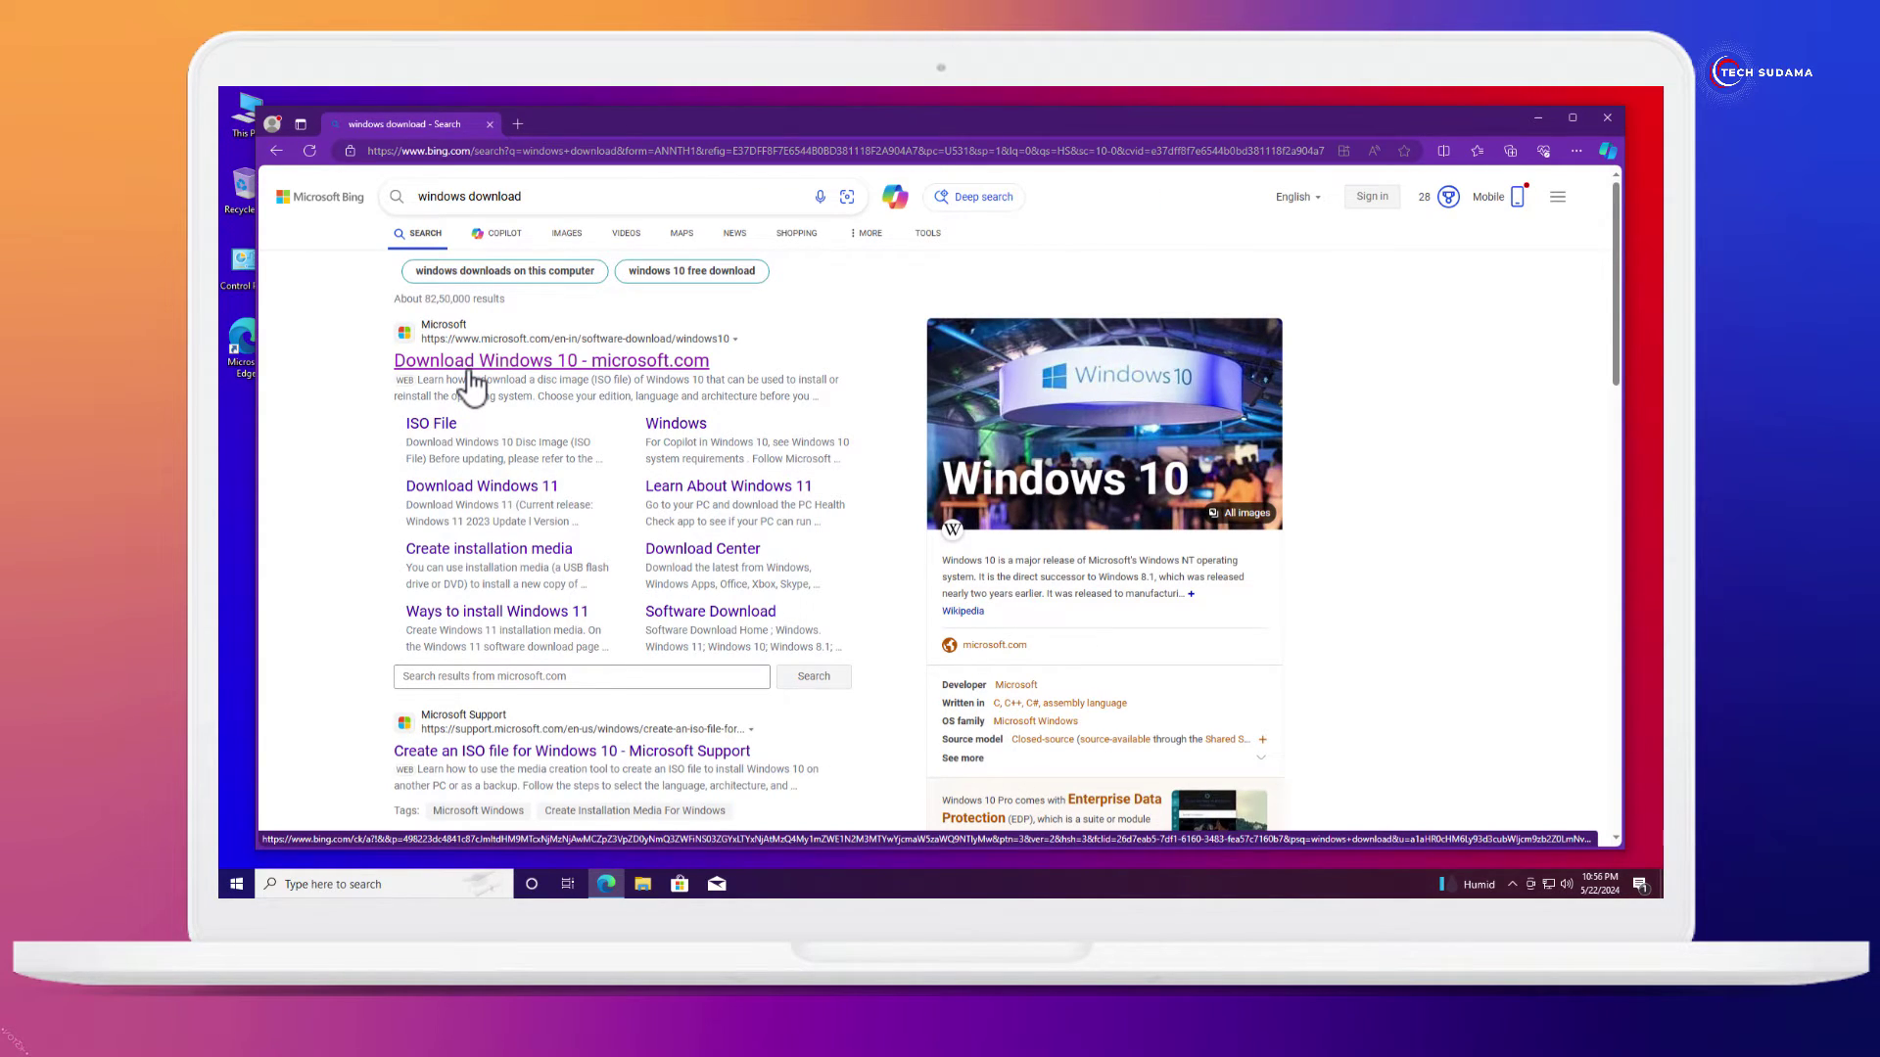
left_click(462, 370)
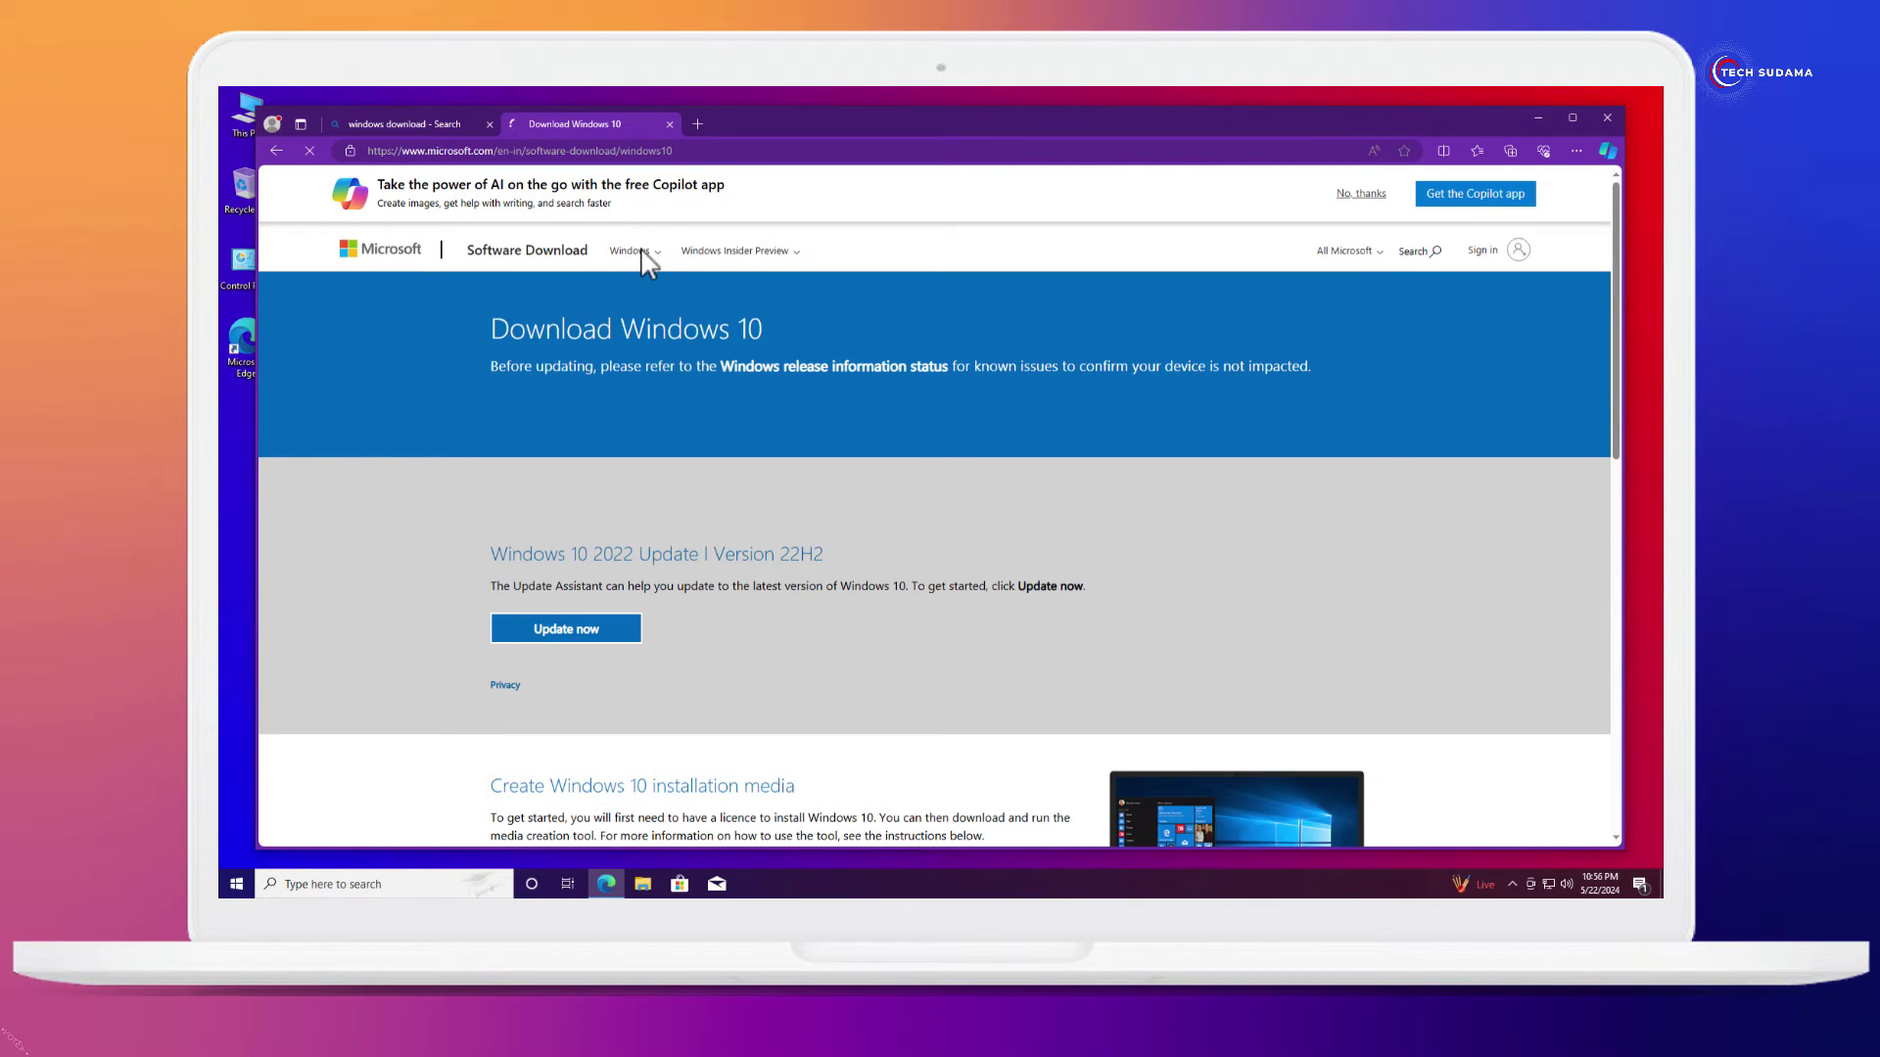
left_click(646, 252)
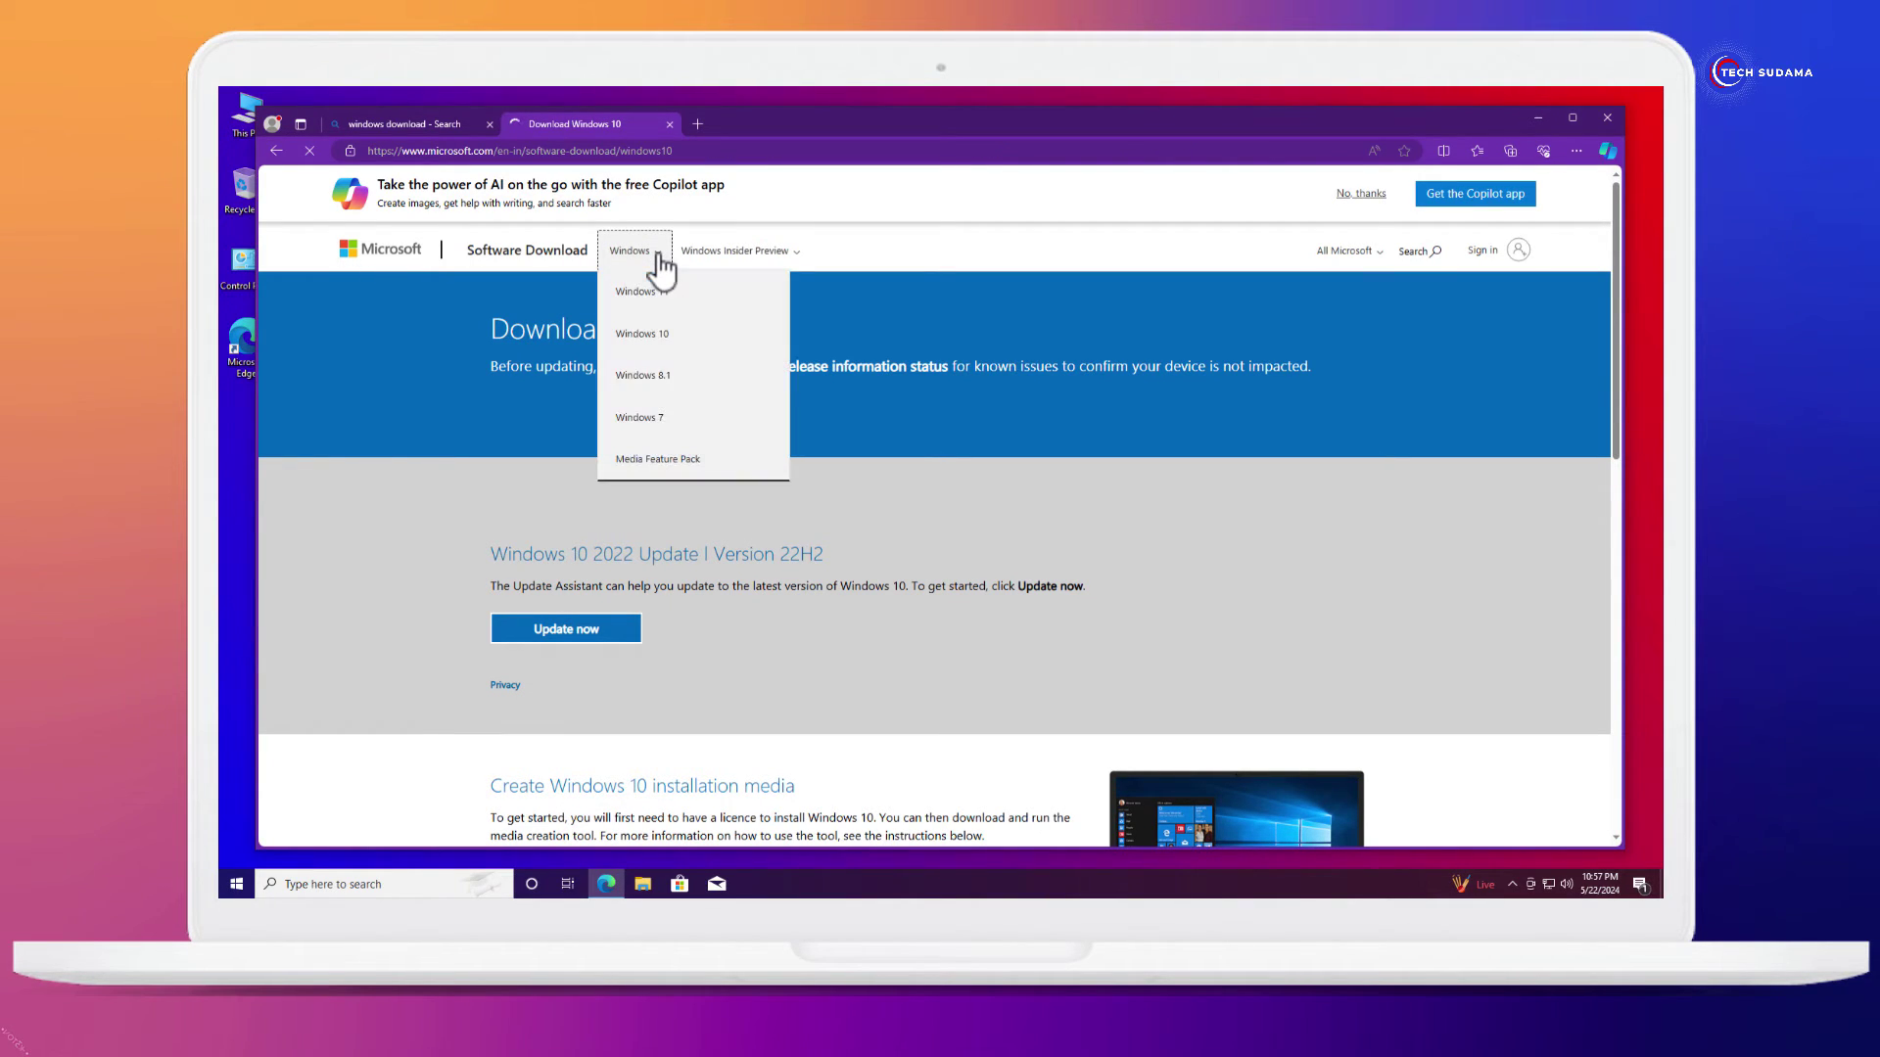
left_click(648, 377)
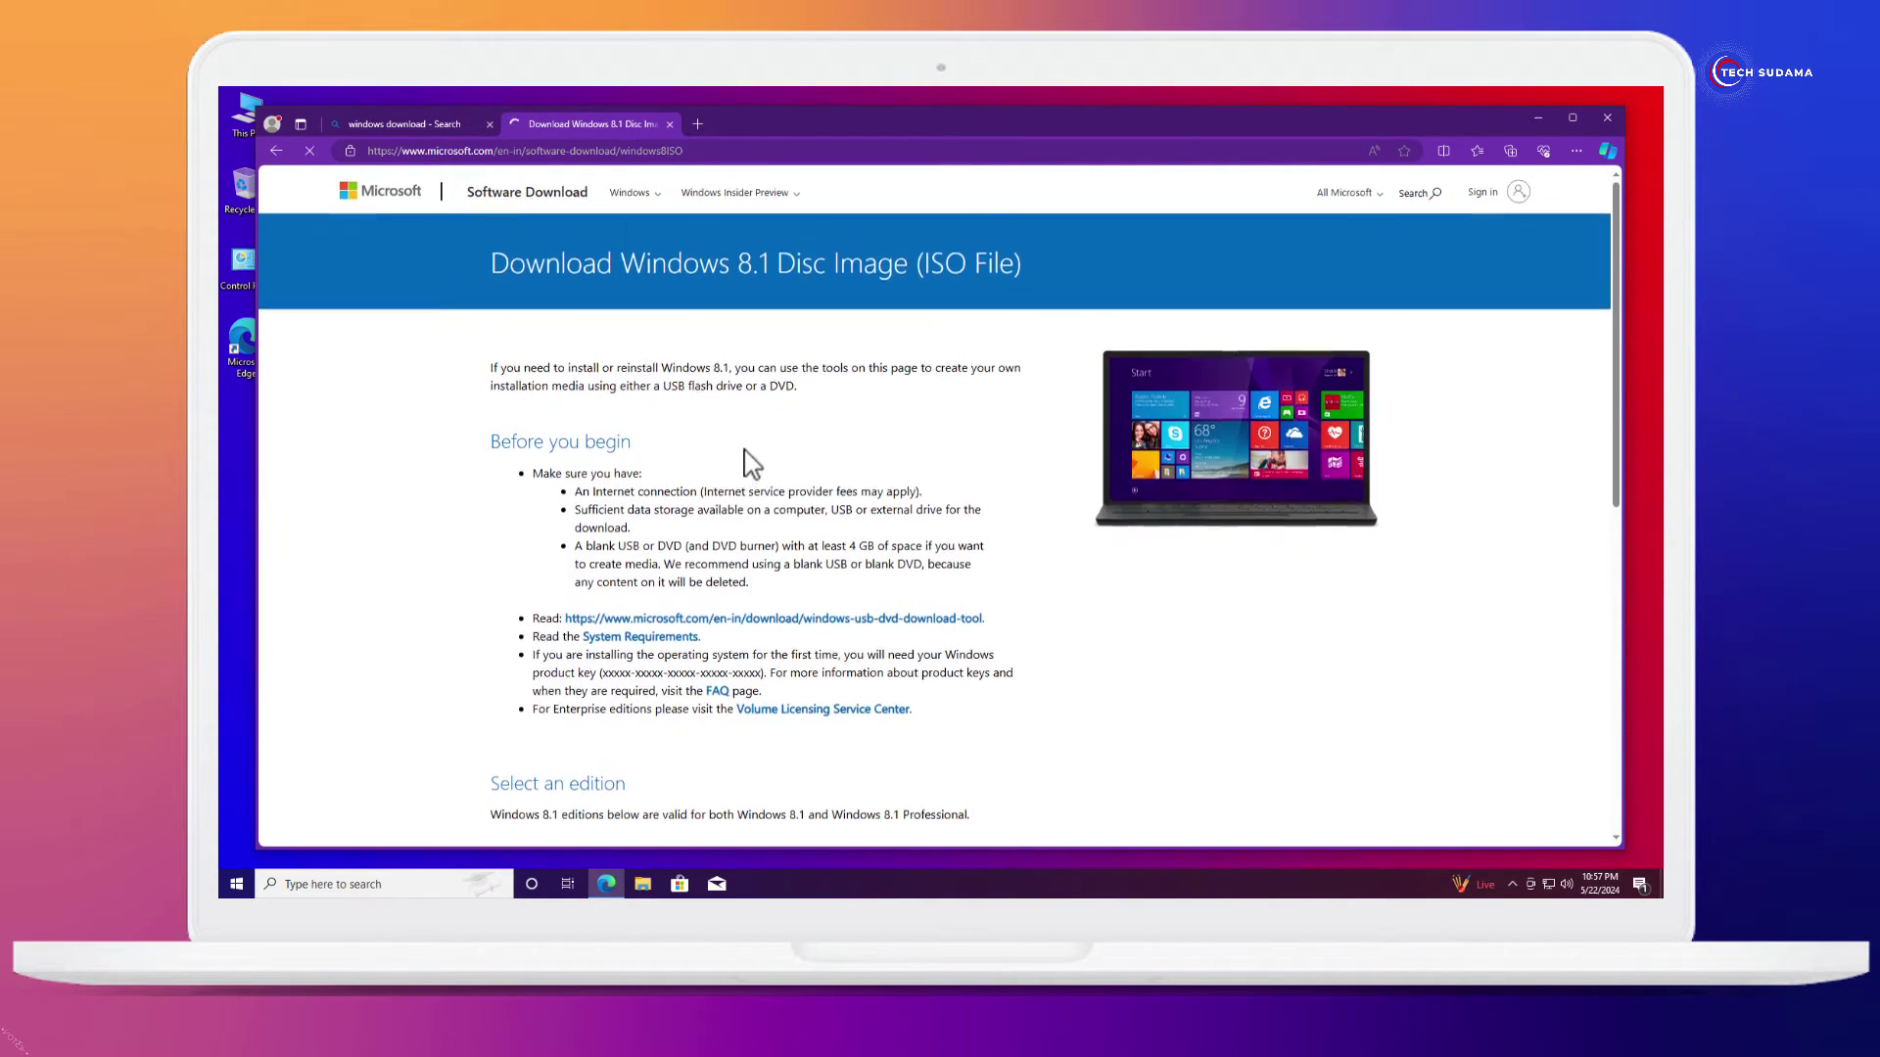
- Confirm Windows 8.1 Single Language as the edition and choose English (United States)
scroll(760, 460, "down", 4)
left_click(619, 632)
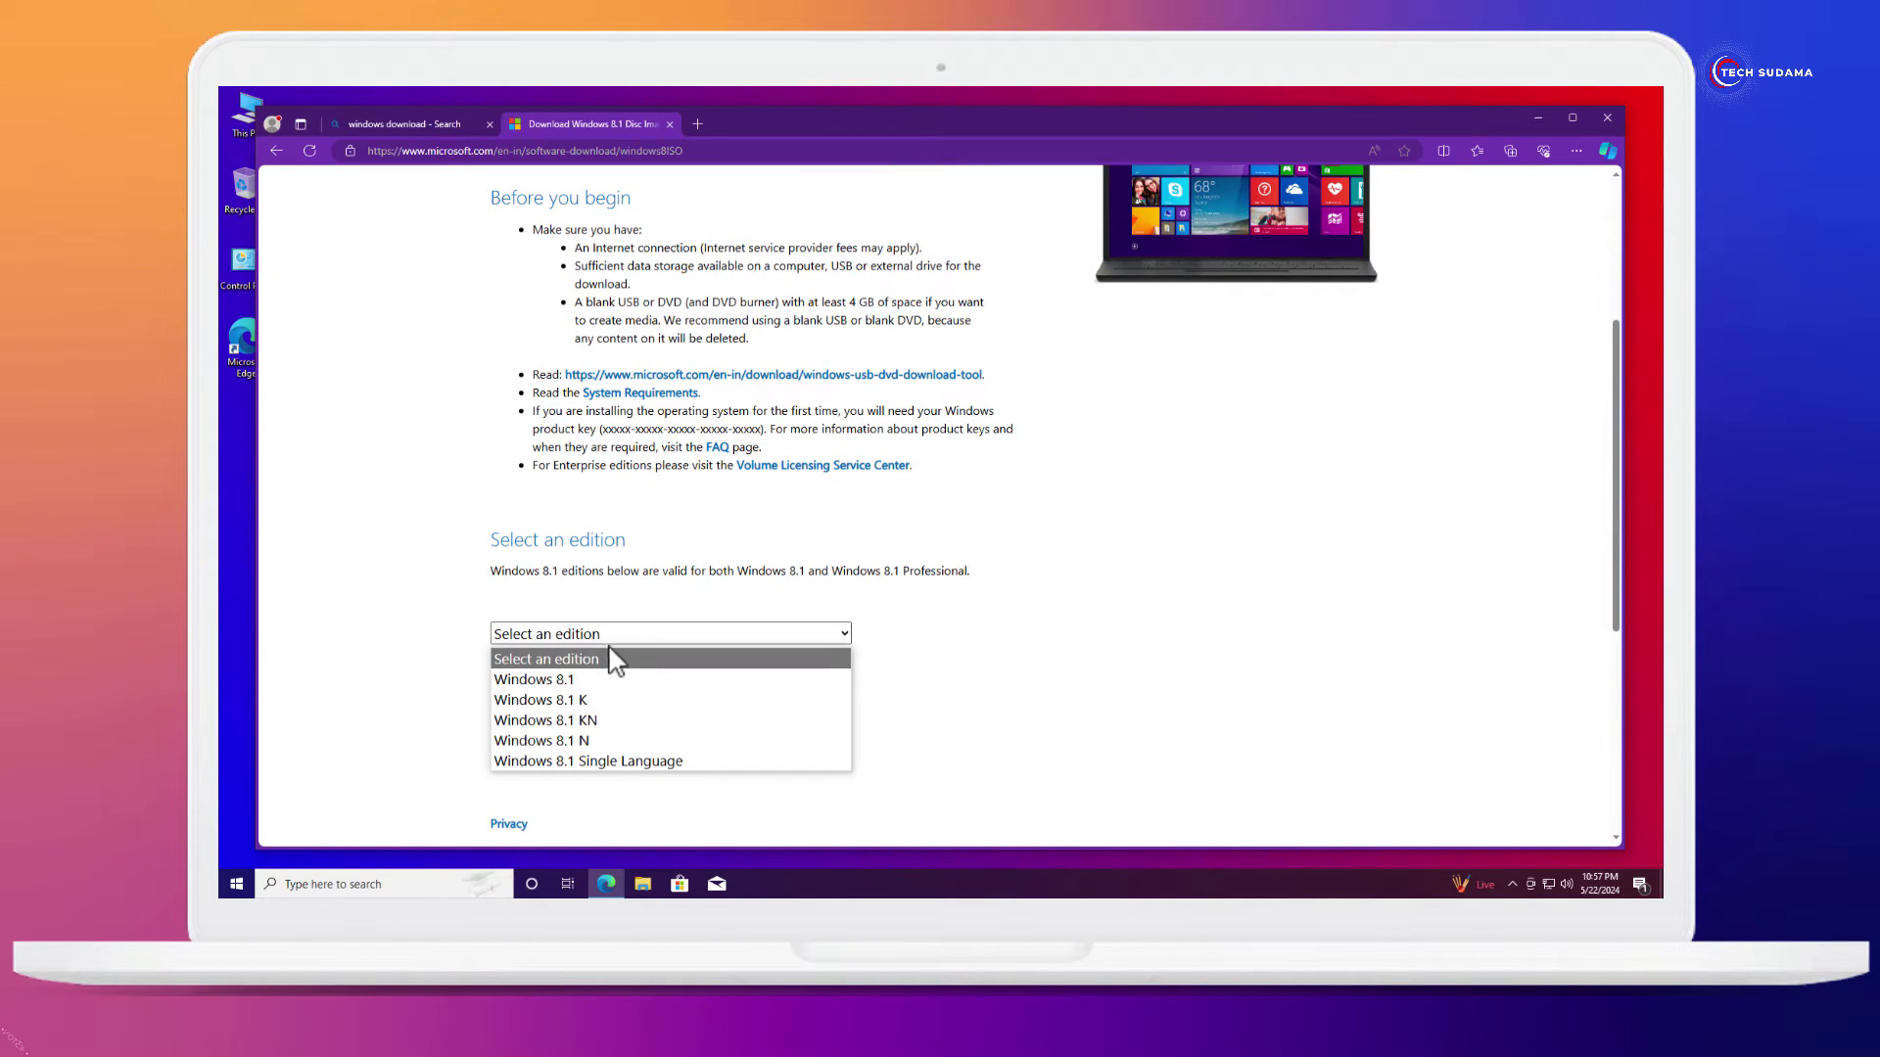
left_click(590, 762)
left_click(555, 703)
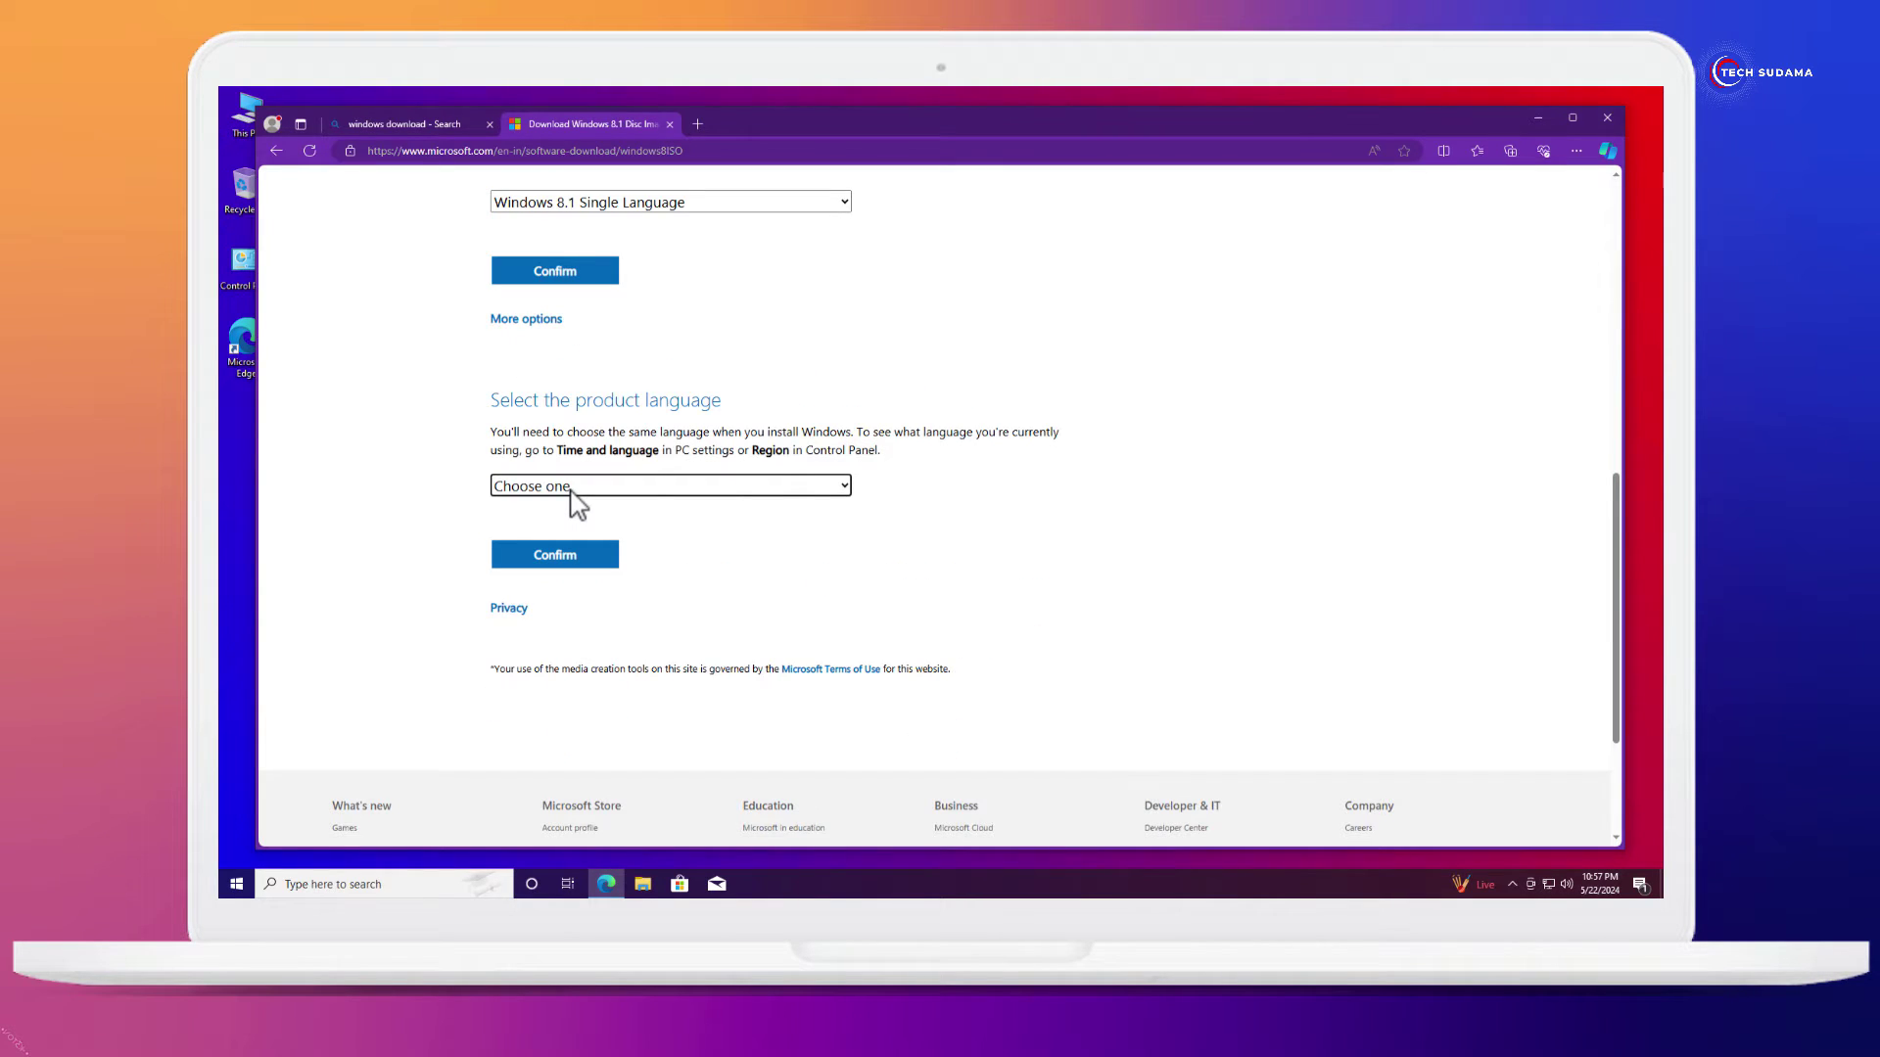
left_click(578, 486)
left_click(554, 576)
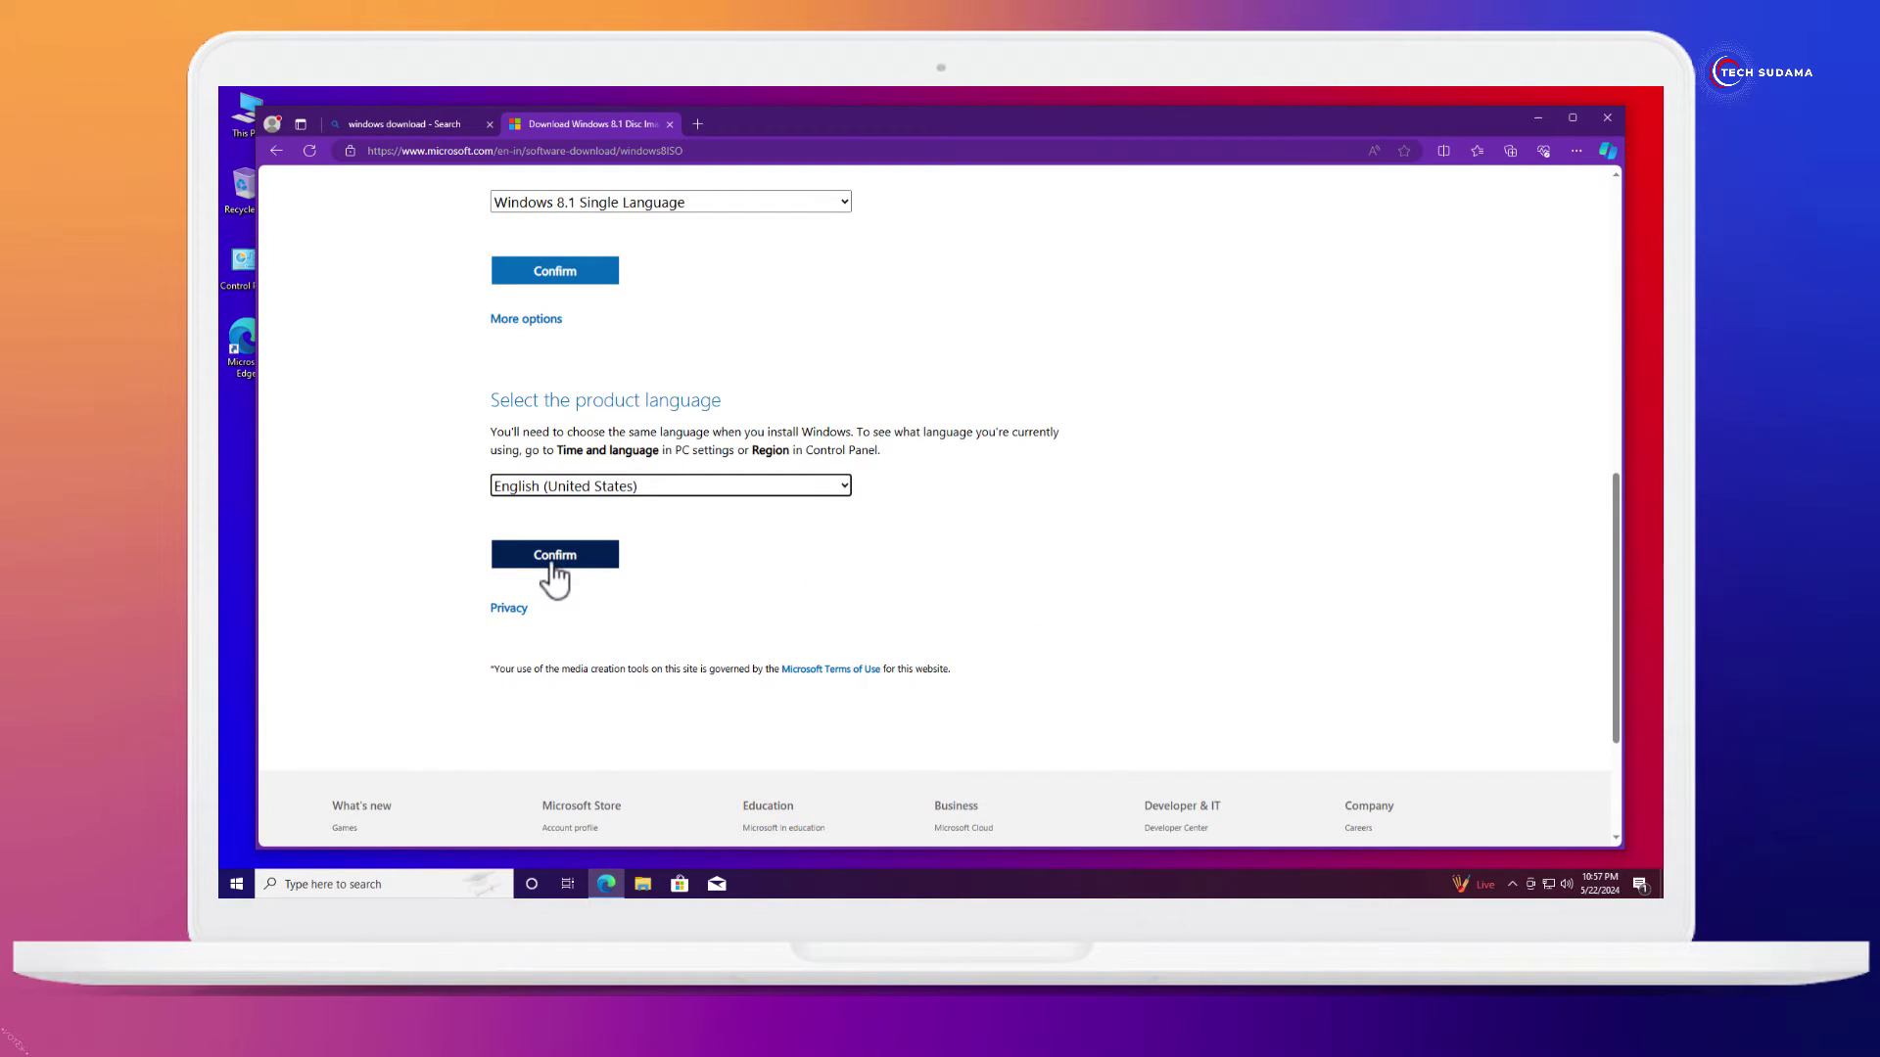
- Confirm the English (United States) language, then download rufus-4.5.exe from rufus.ie
left_click(553, 568)
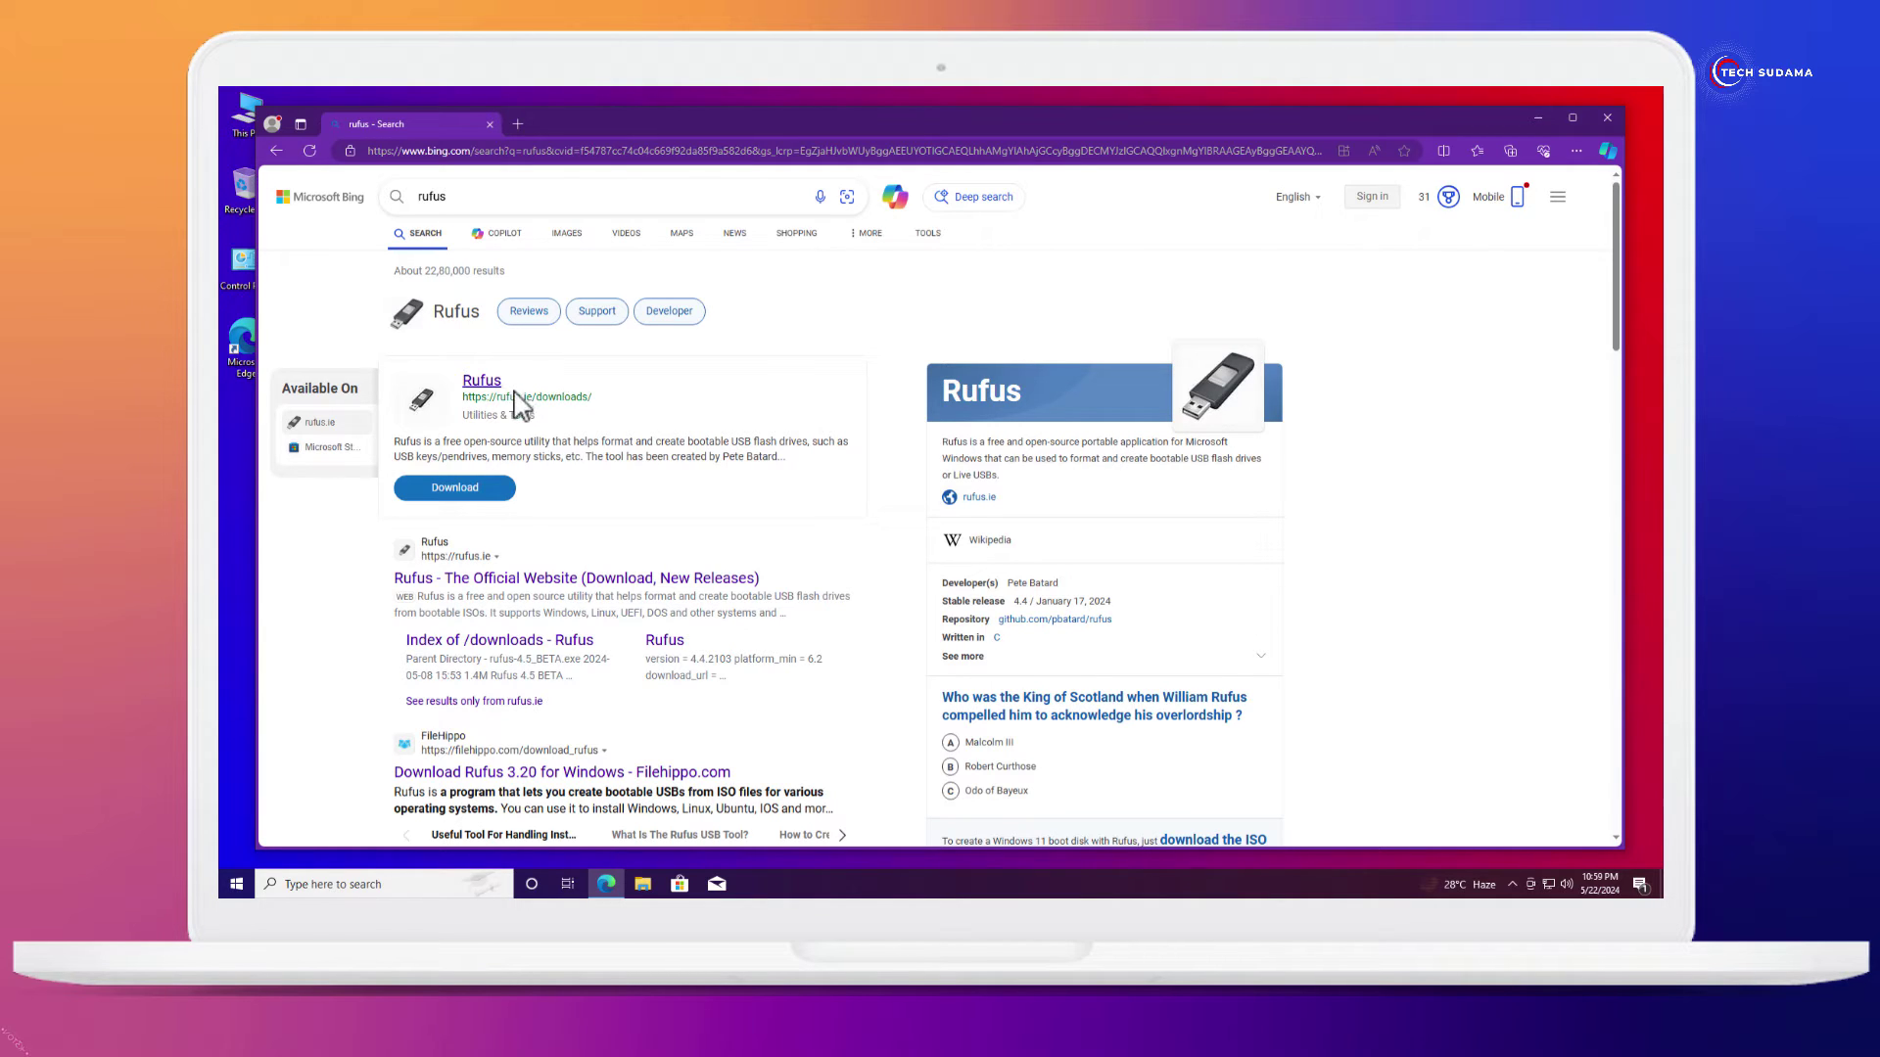
left_click(481, 583)
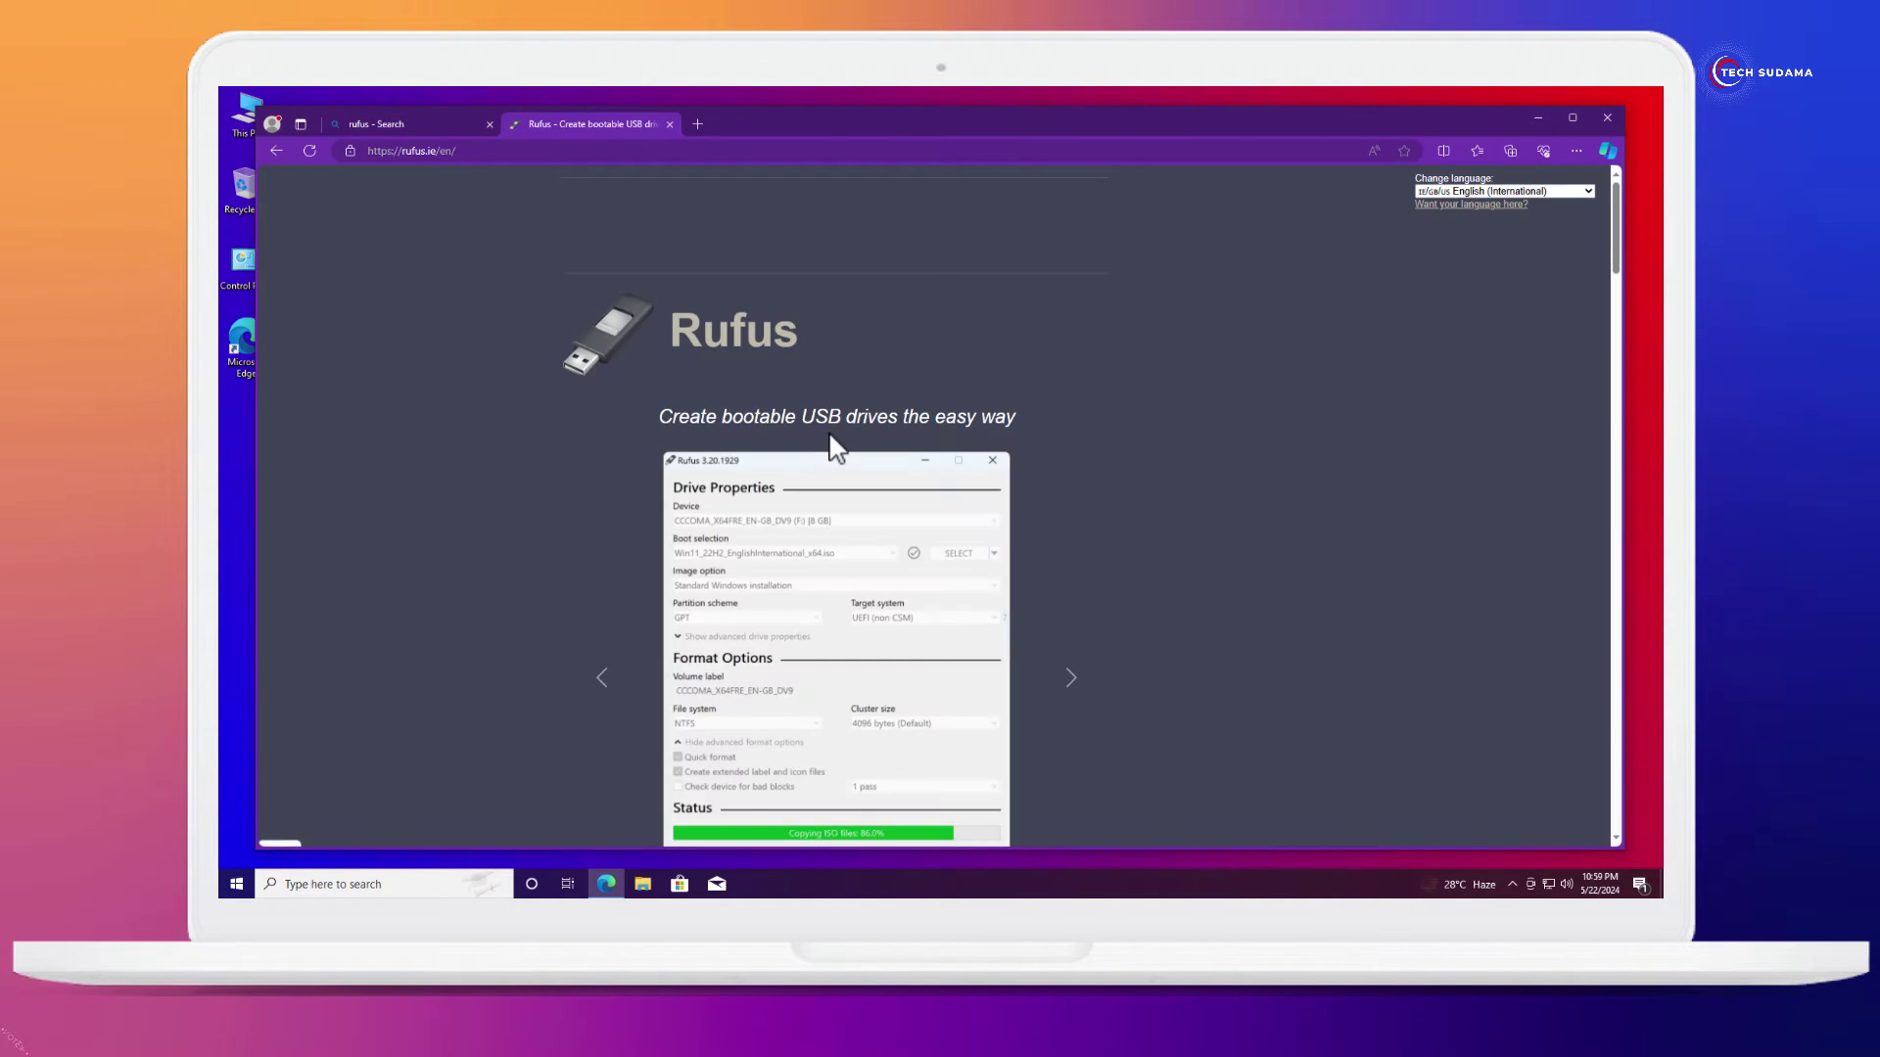
scroll(828, 432, "down", 15)
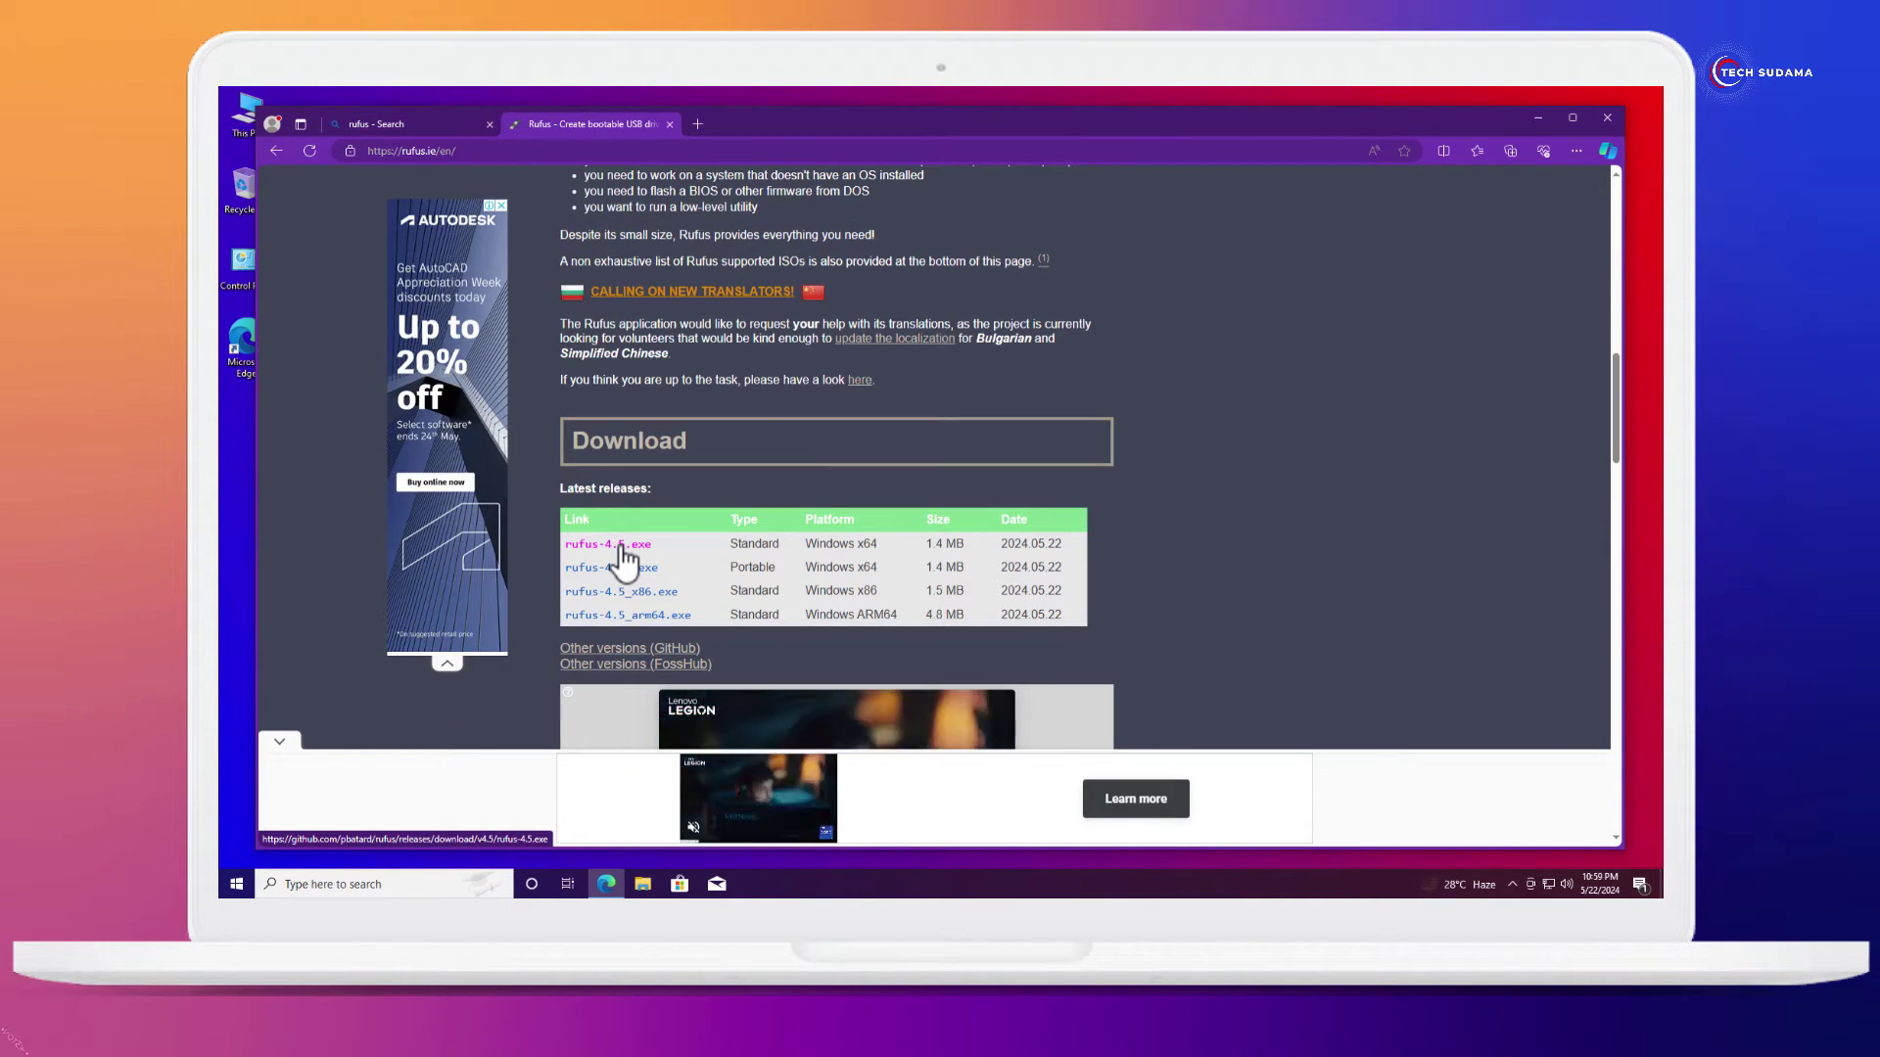
left_click(621, 545)
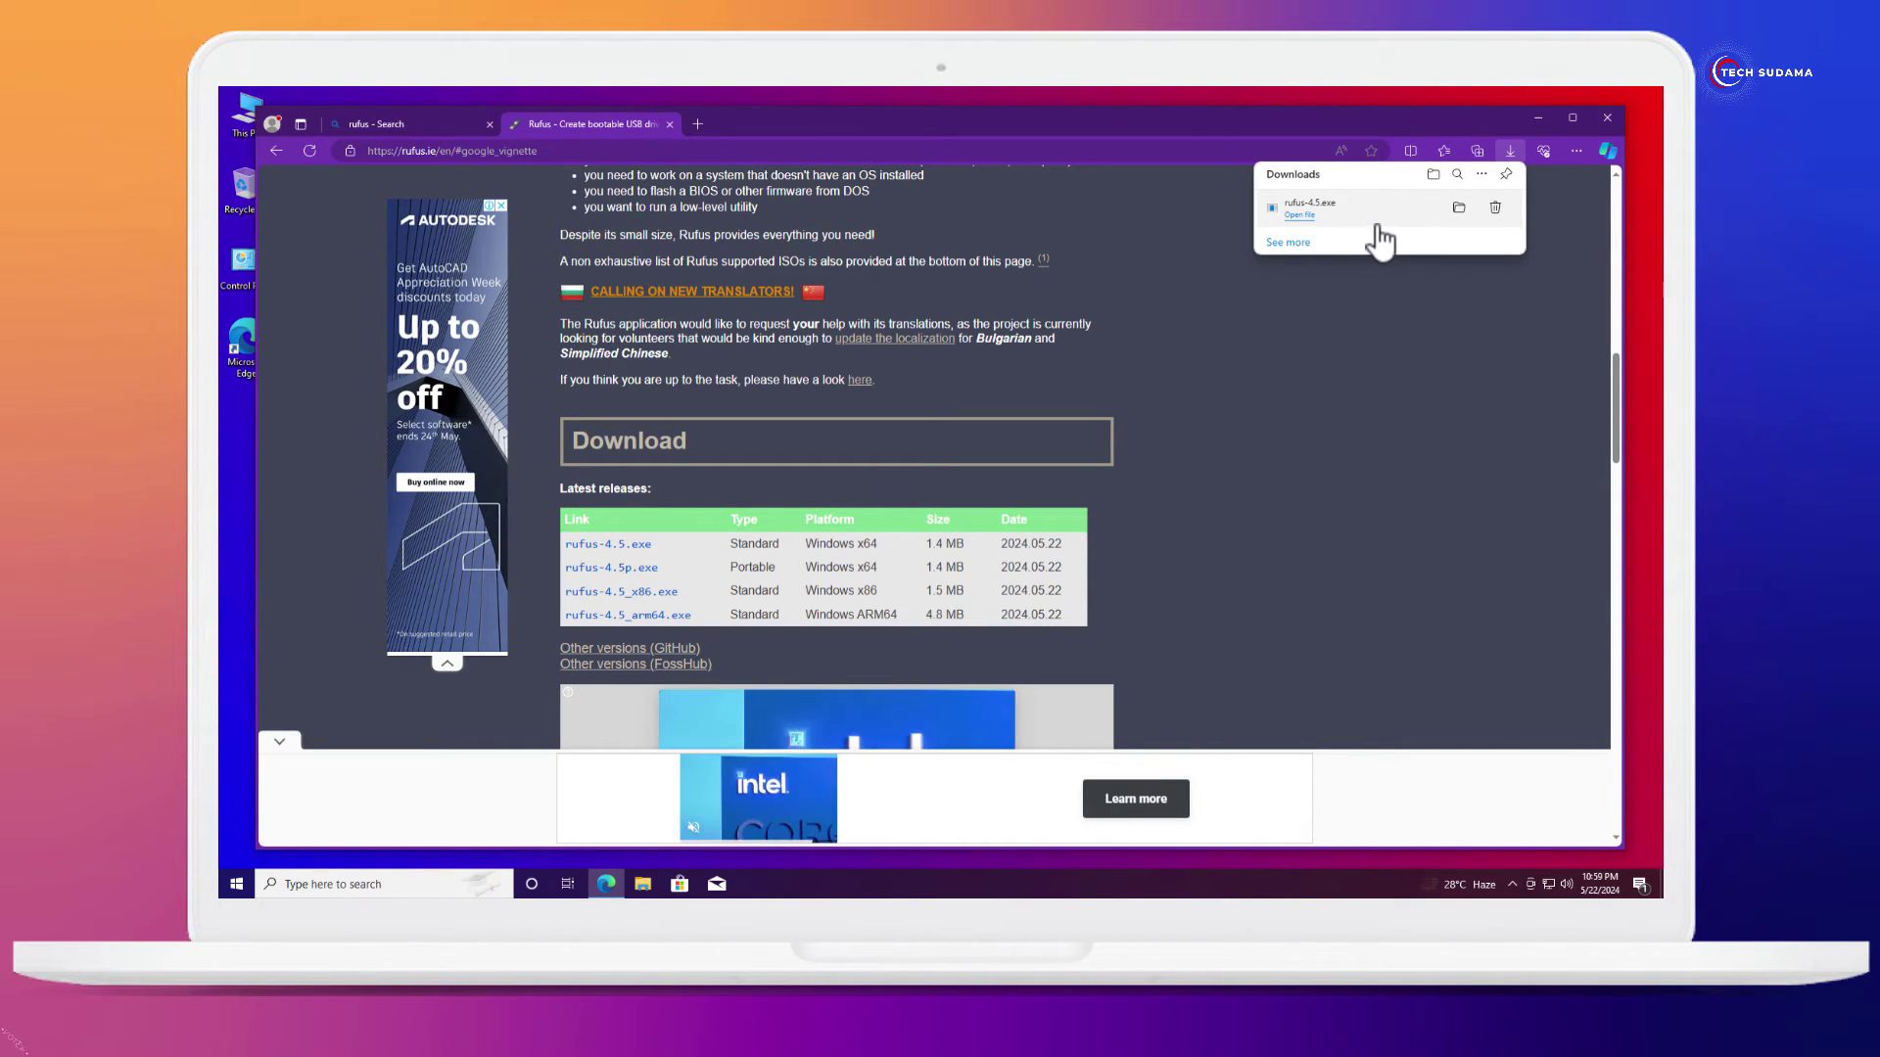
- Launch rufus-4.5 from the Downloads folder, approving UAC and allowing online update checks
left_click(1609, 117)
key("super+e")
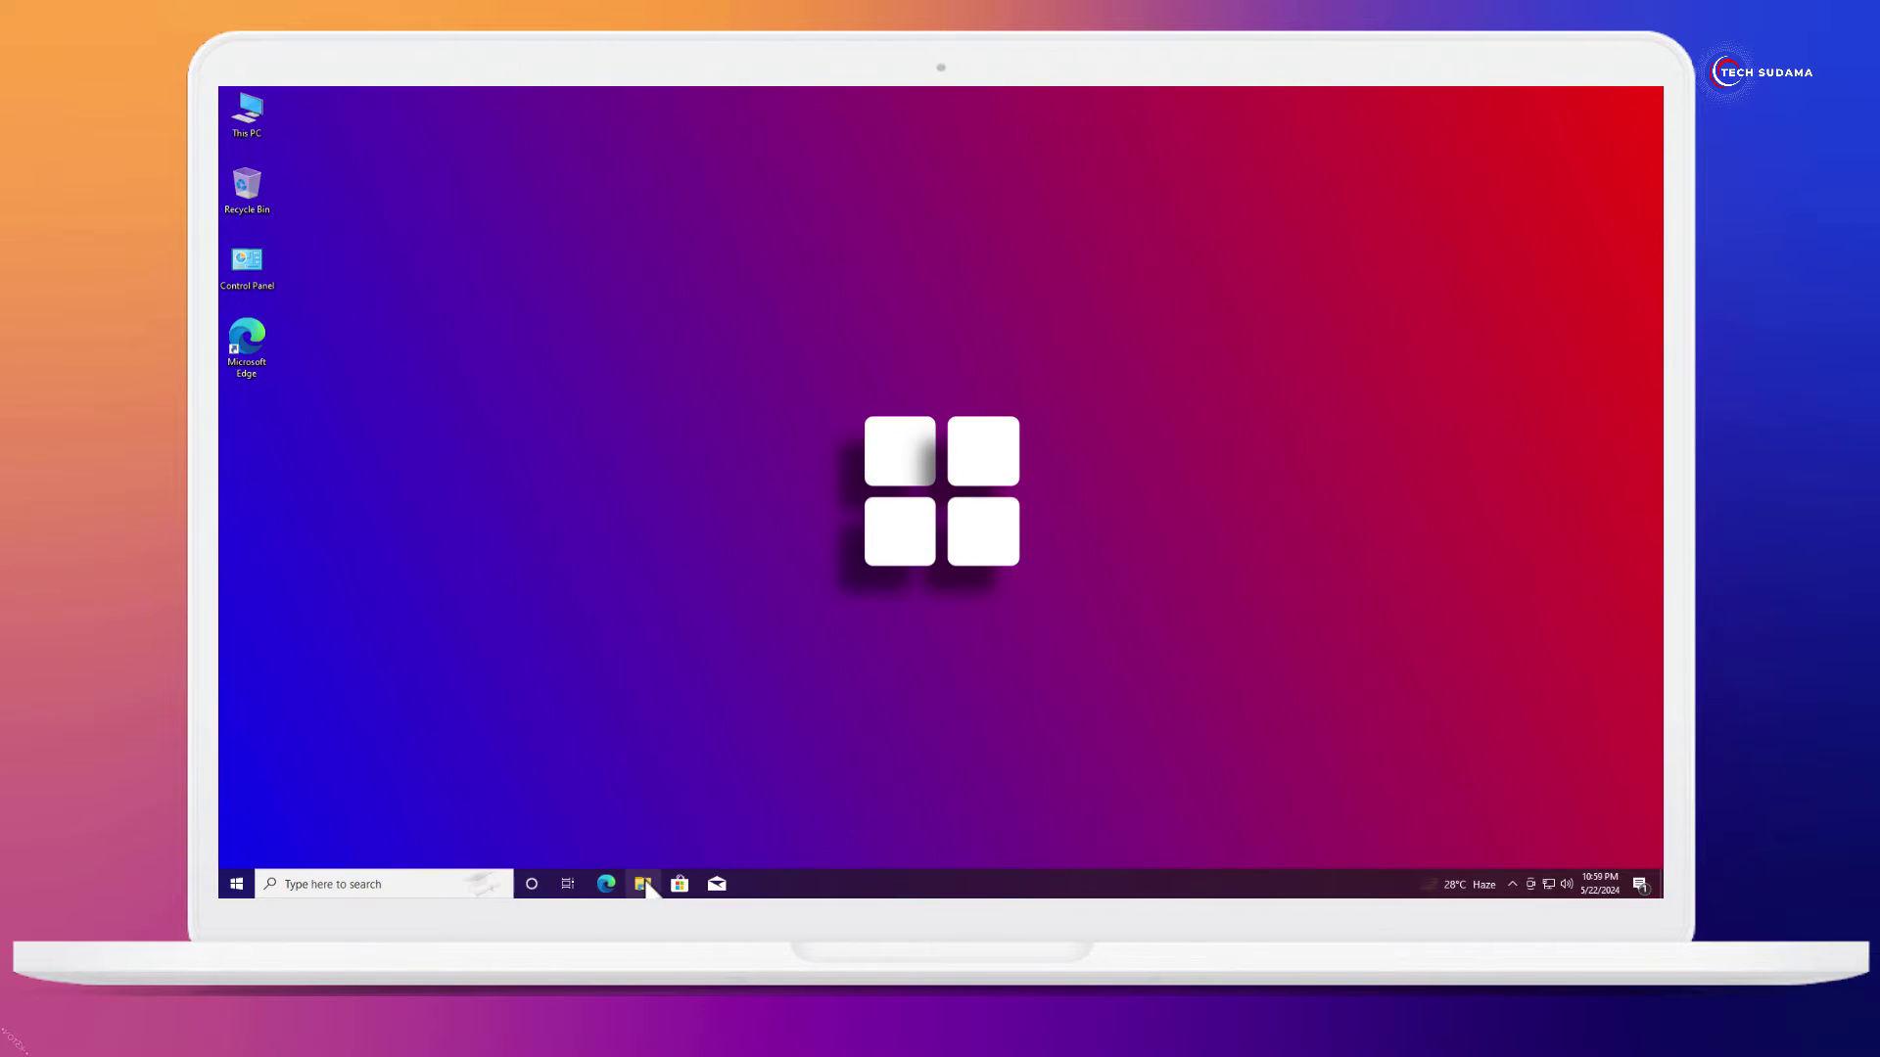
left_click(686, 344)
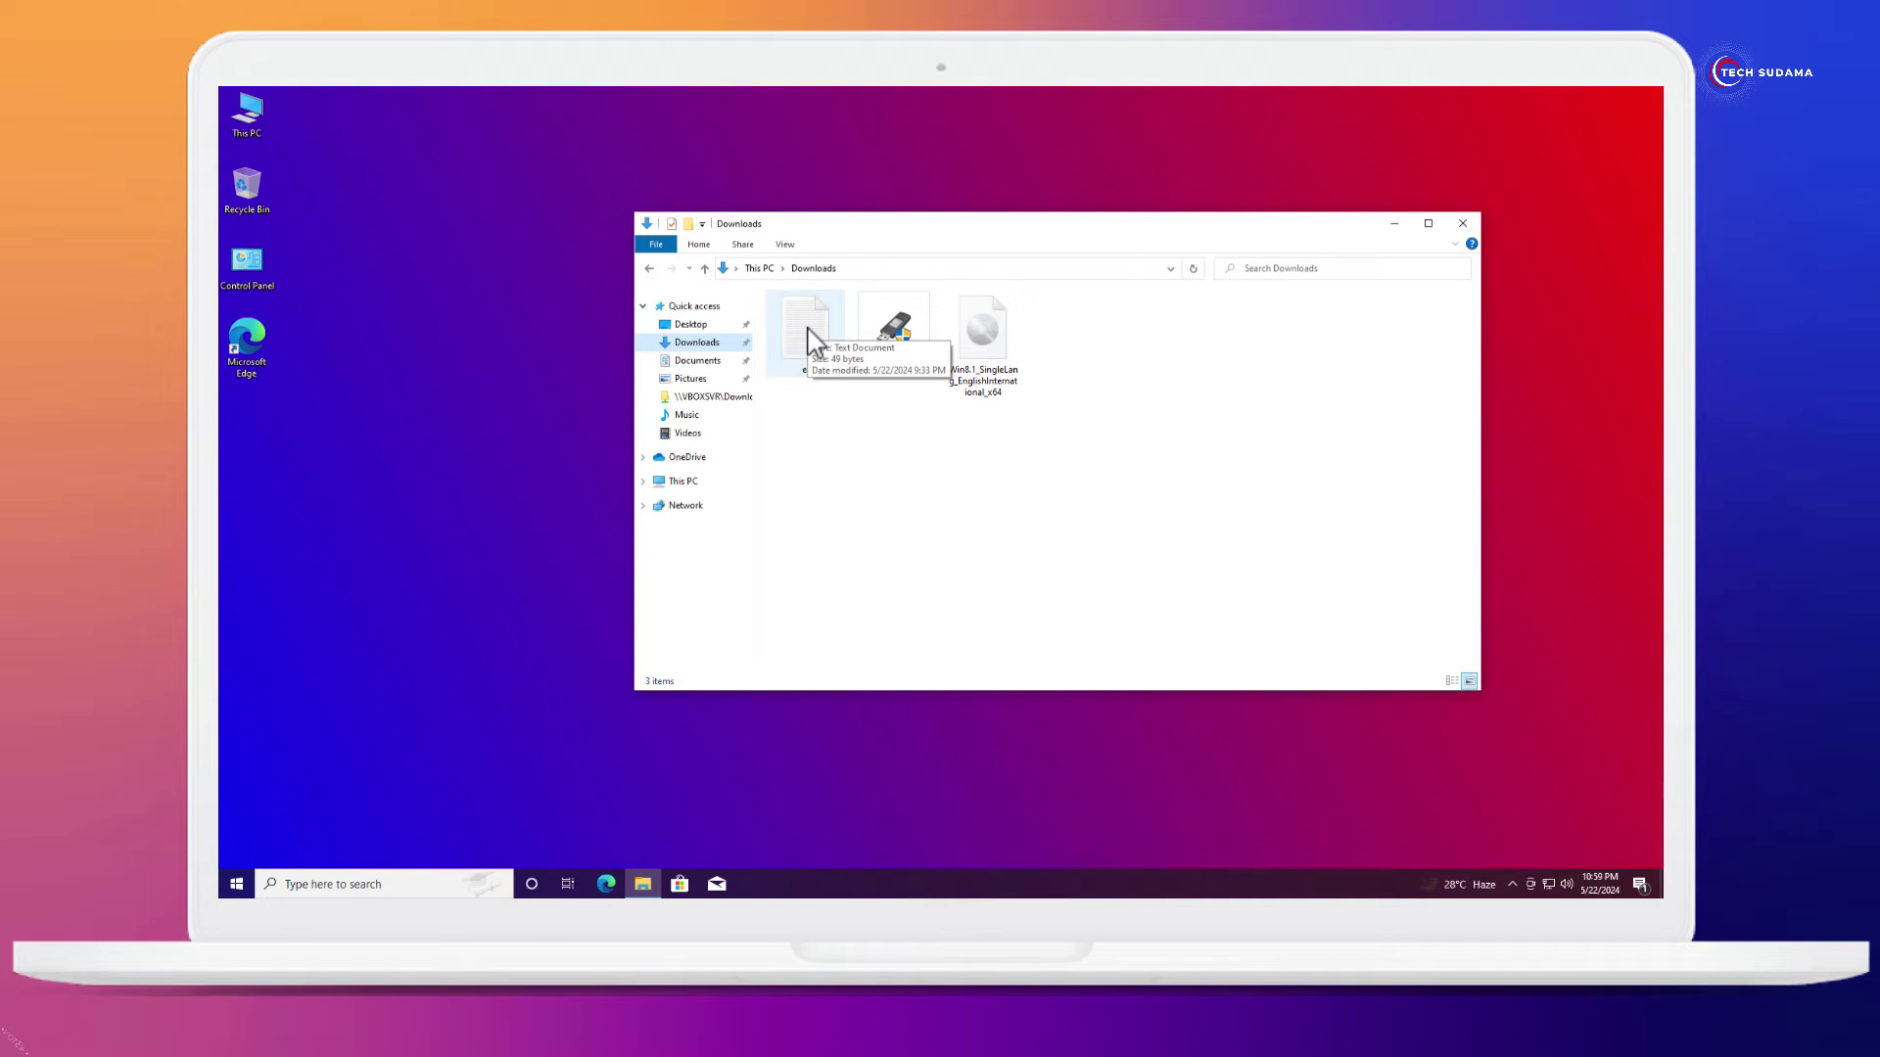
key("Right")
left_click(919, 474)
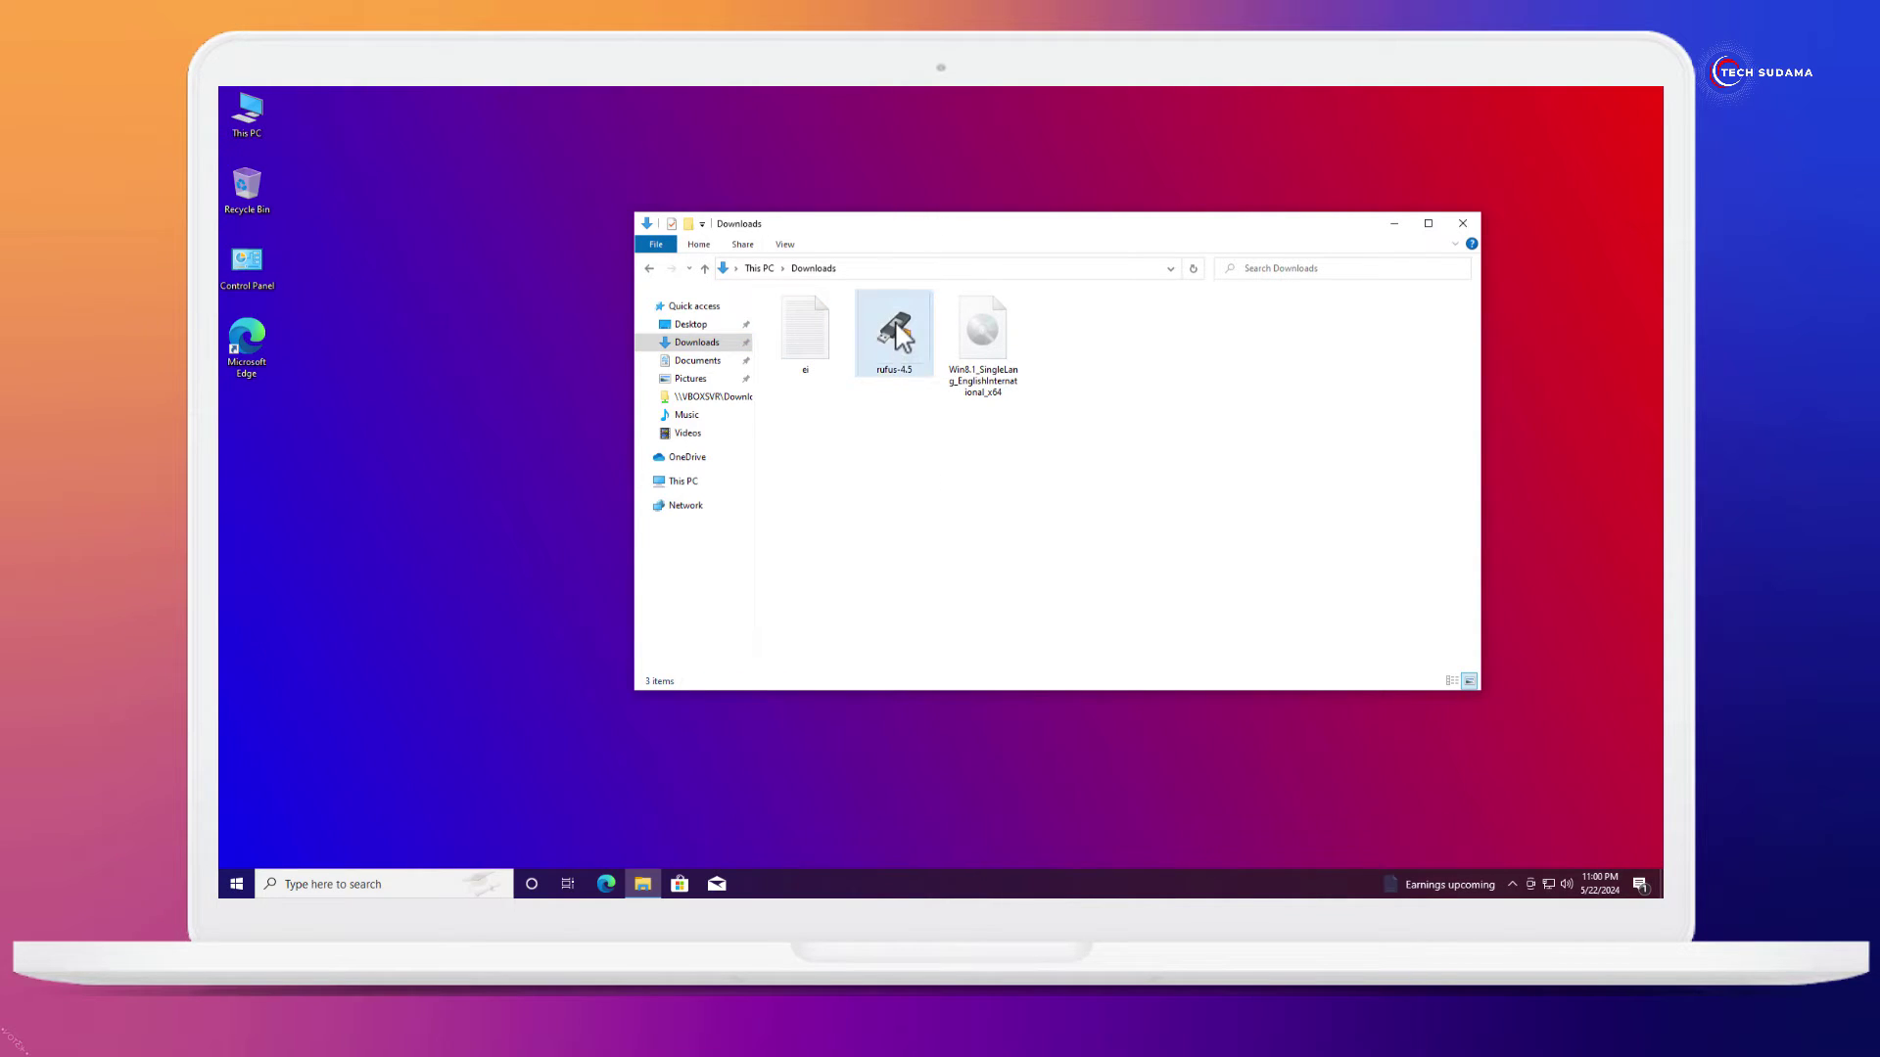
double_click(896, 326)
left_click(881, 587)
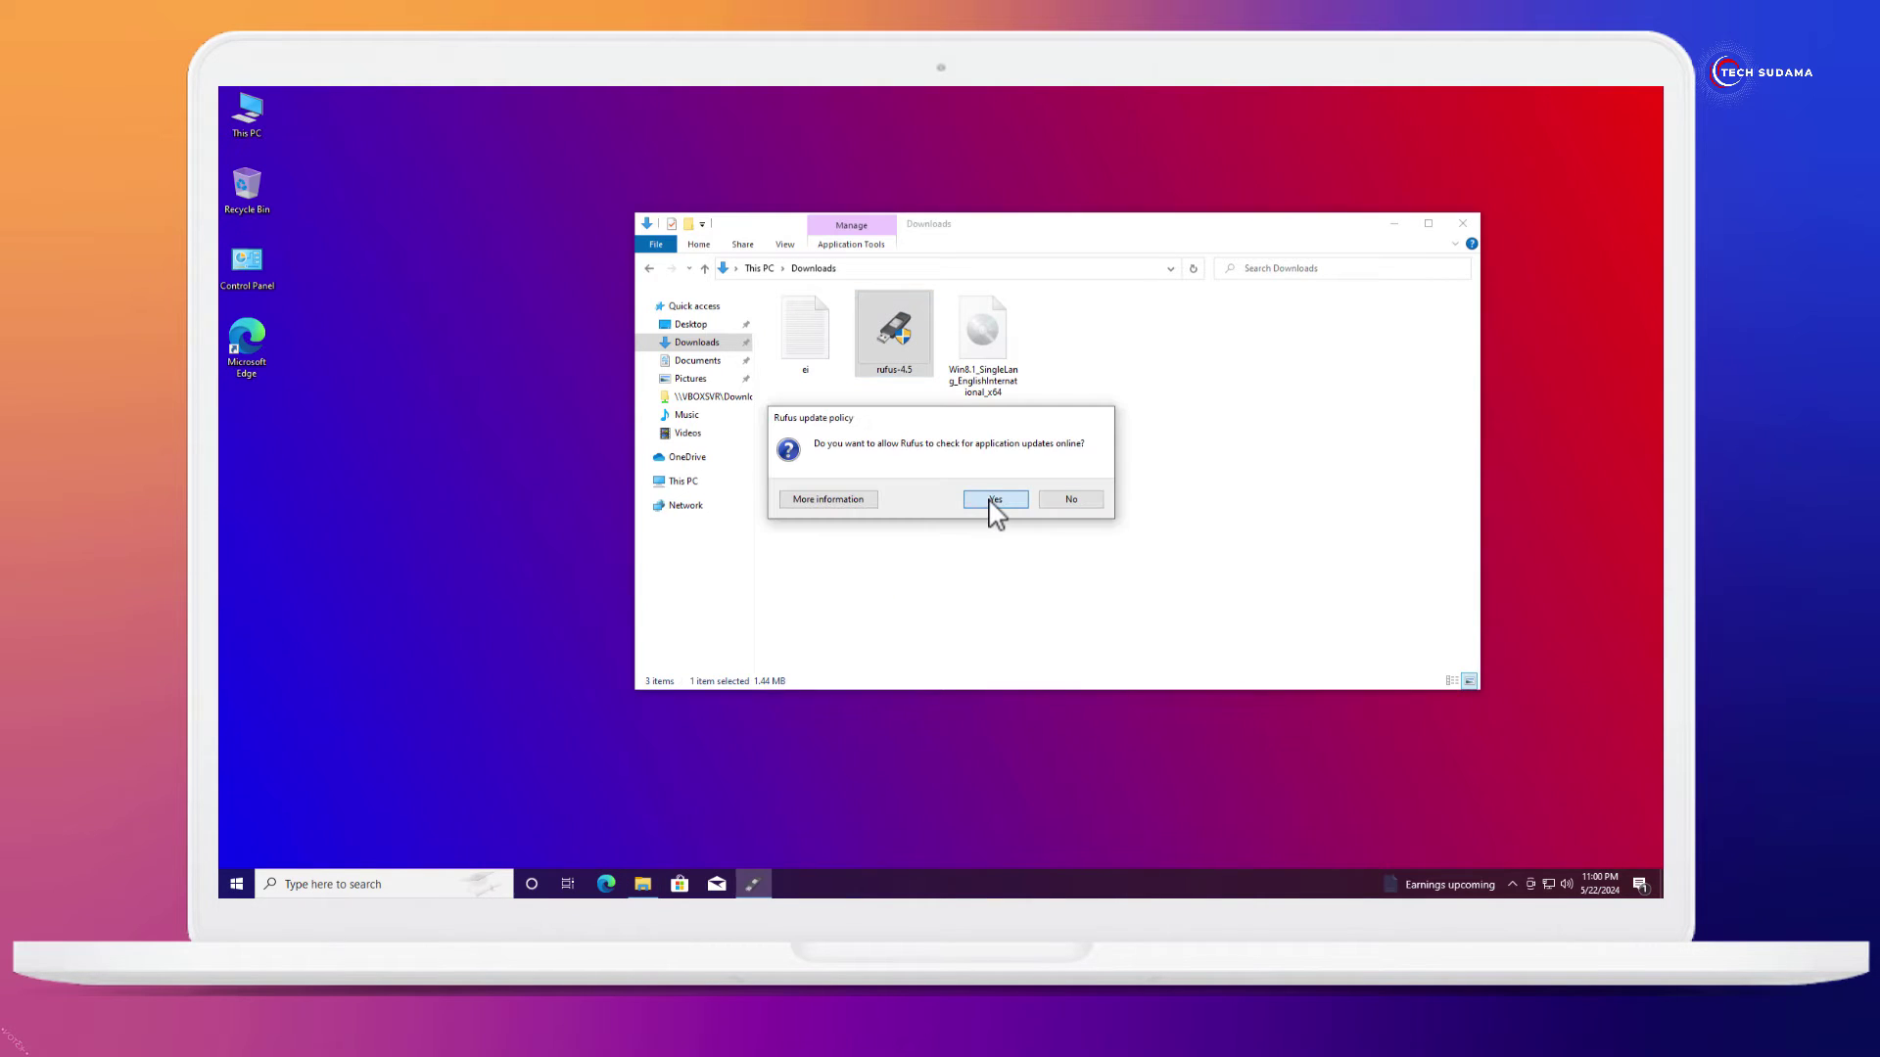
left_click(991, 502)
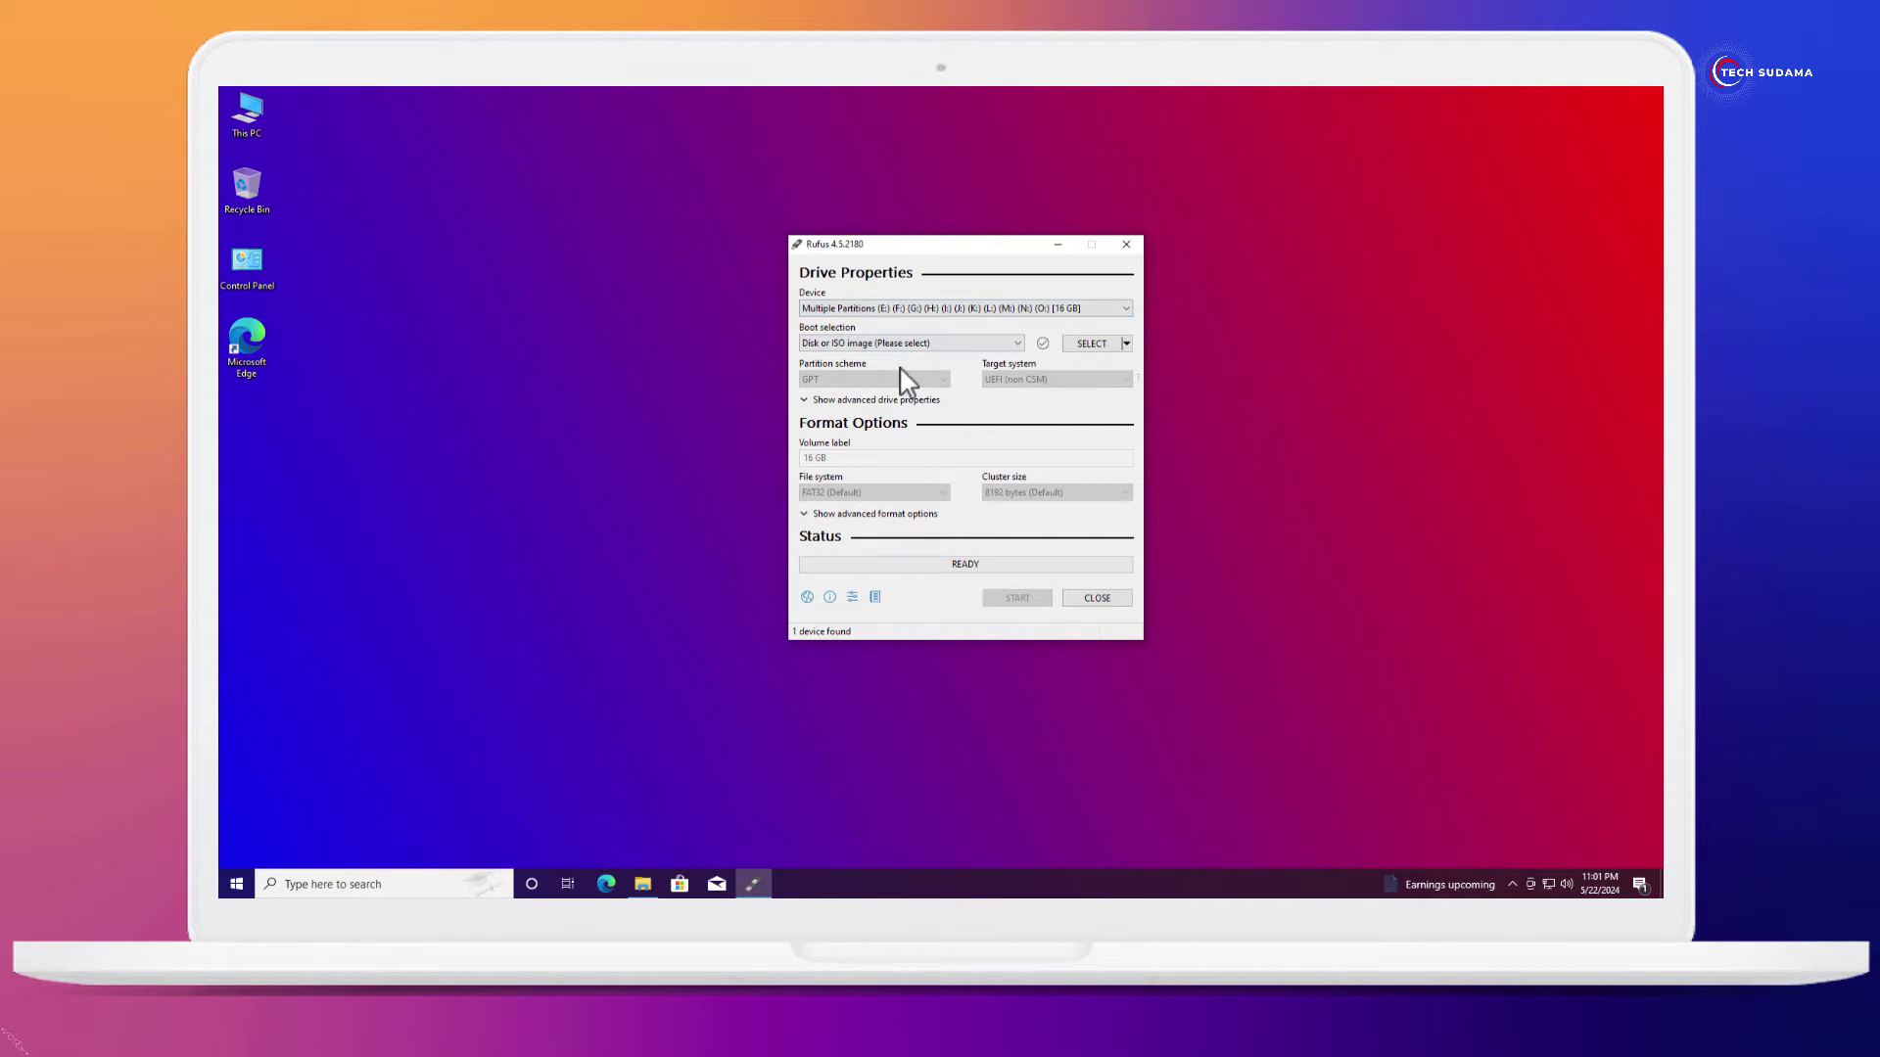
- Load Win8.1_SingleLang_EnglishInternational_x64.iso from Downloads as Rufus's boot image
left_click(1090, 344)
left_click(853, 392)
left_click(990, 390)
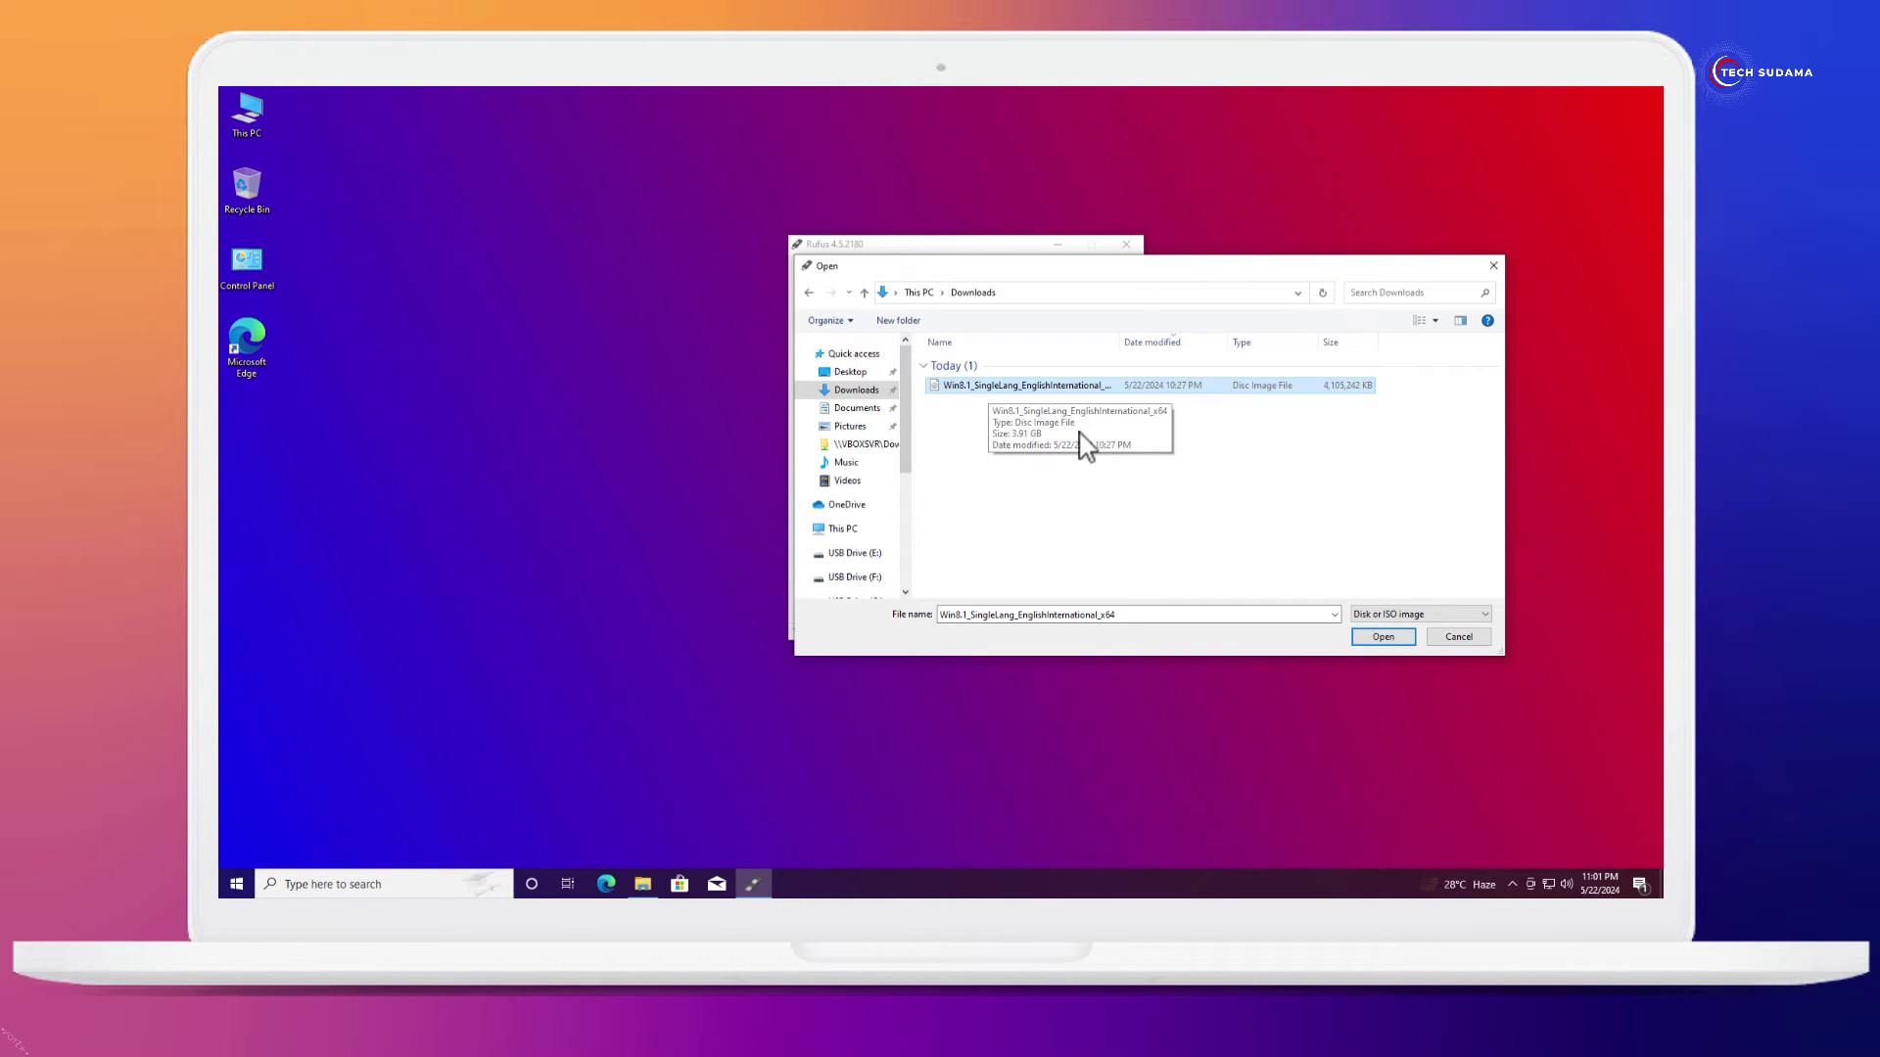
left_click(1383, 637)
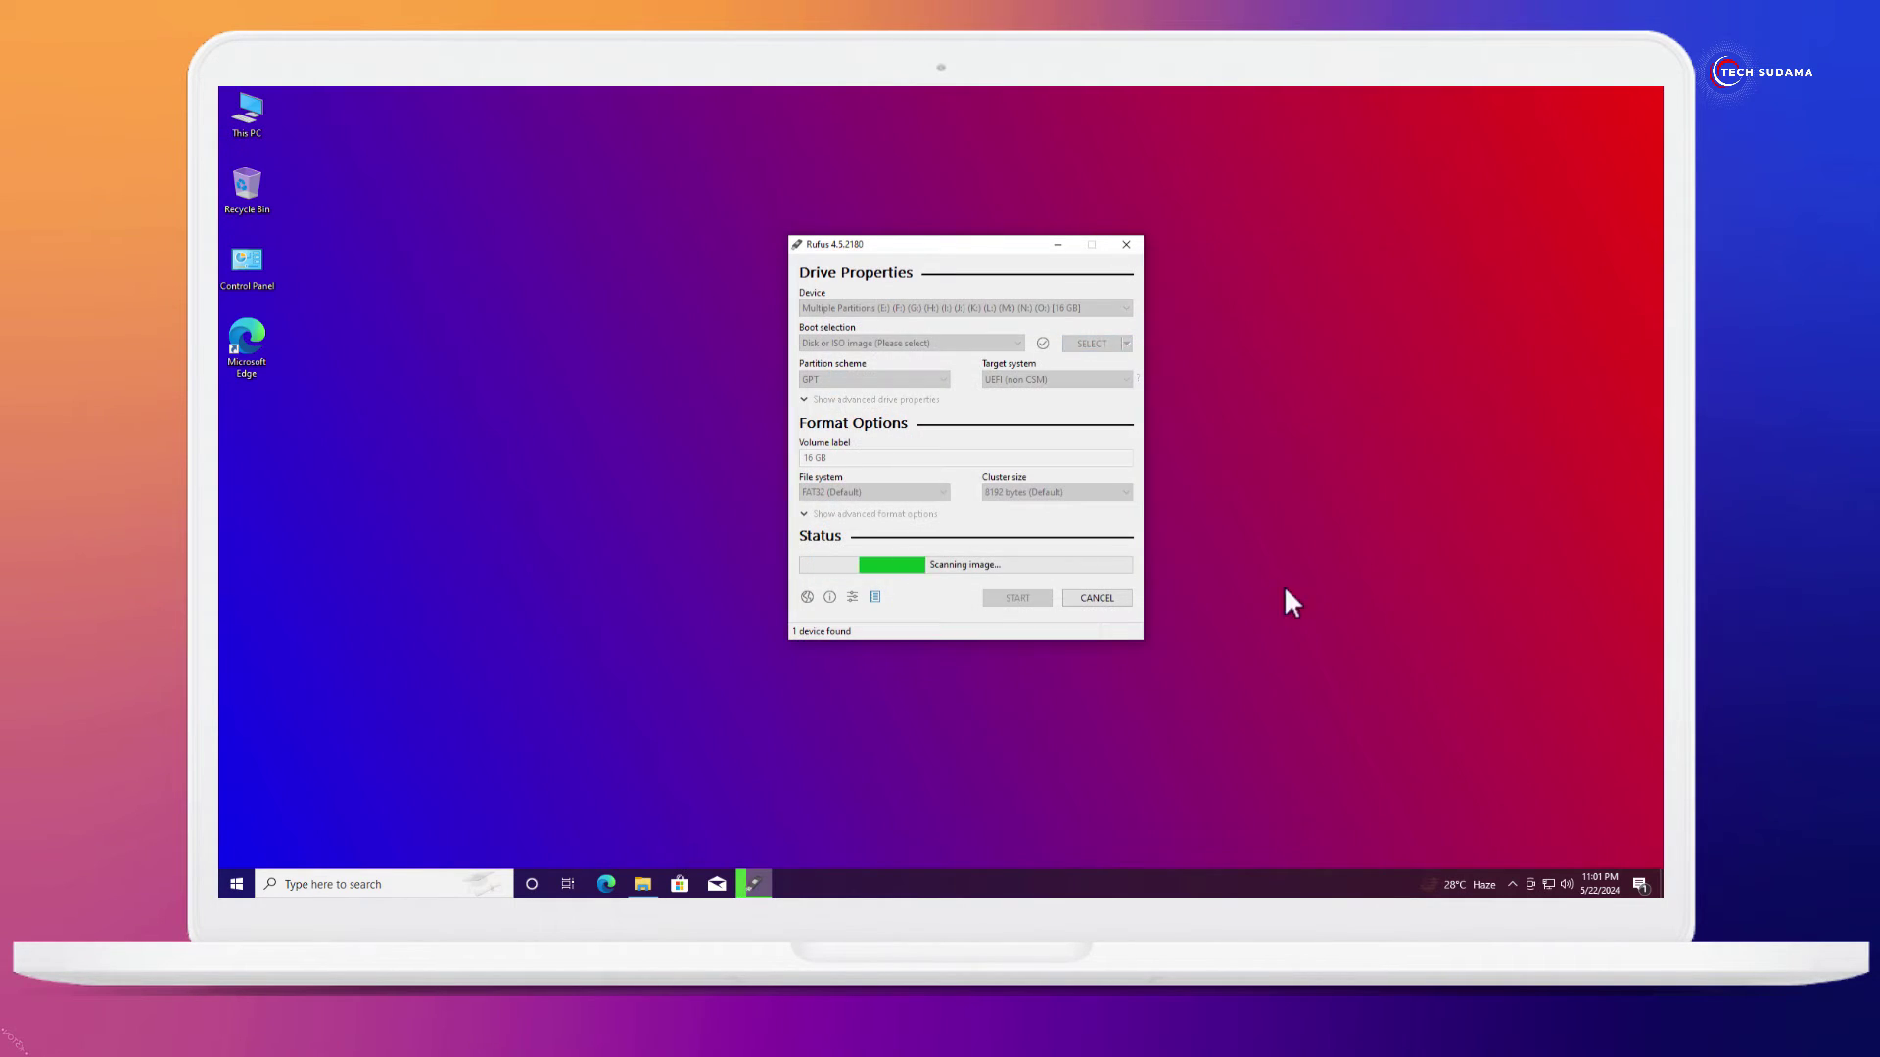
- Verify in Disk Management that Disk 0's partition style is GUID Partition Table (GPT)
right_click(238, 881)
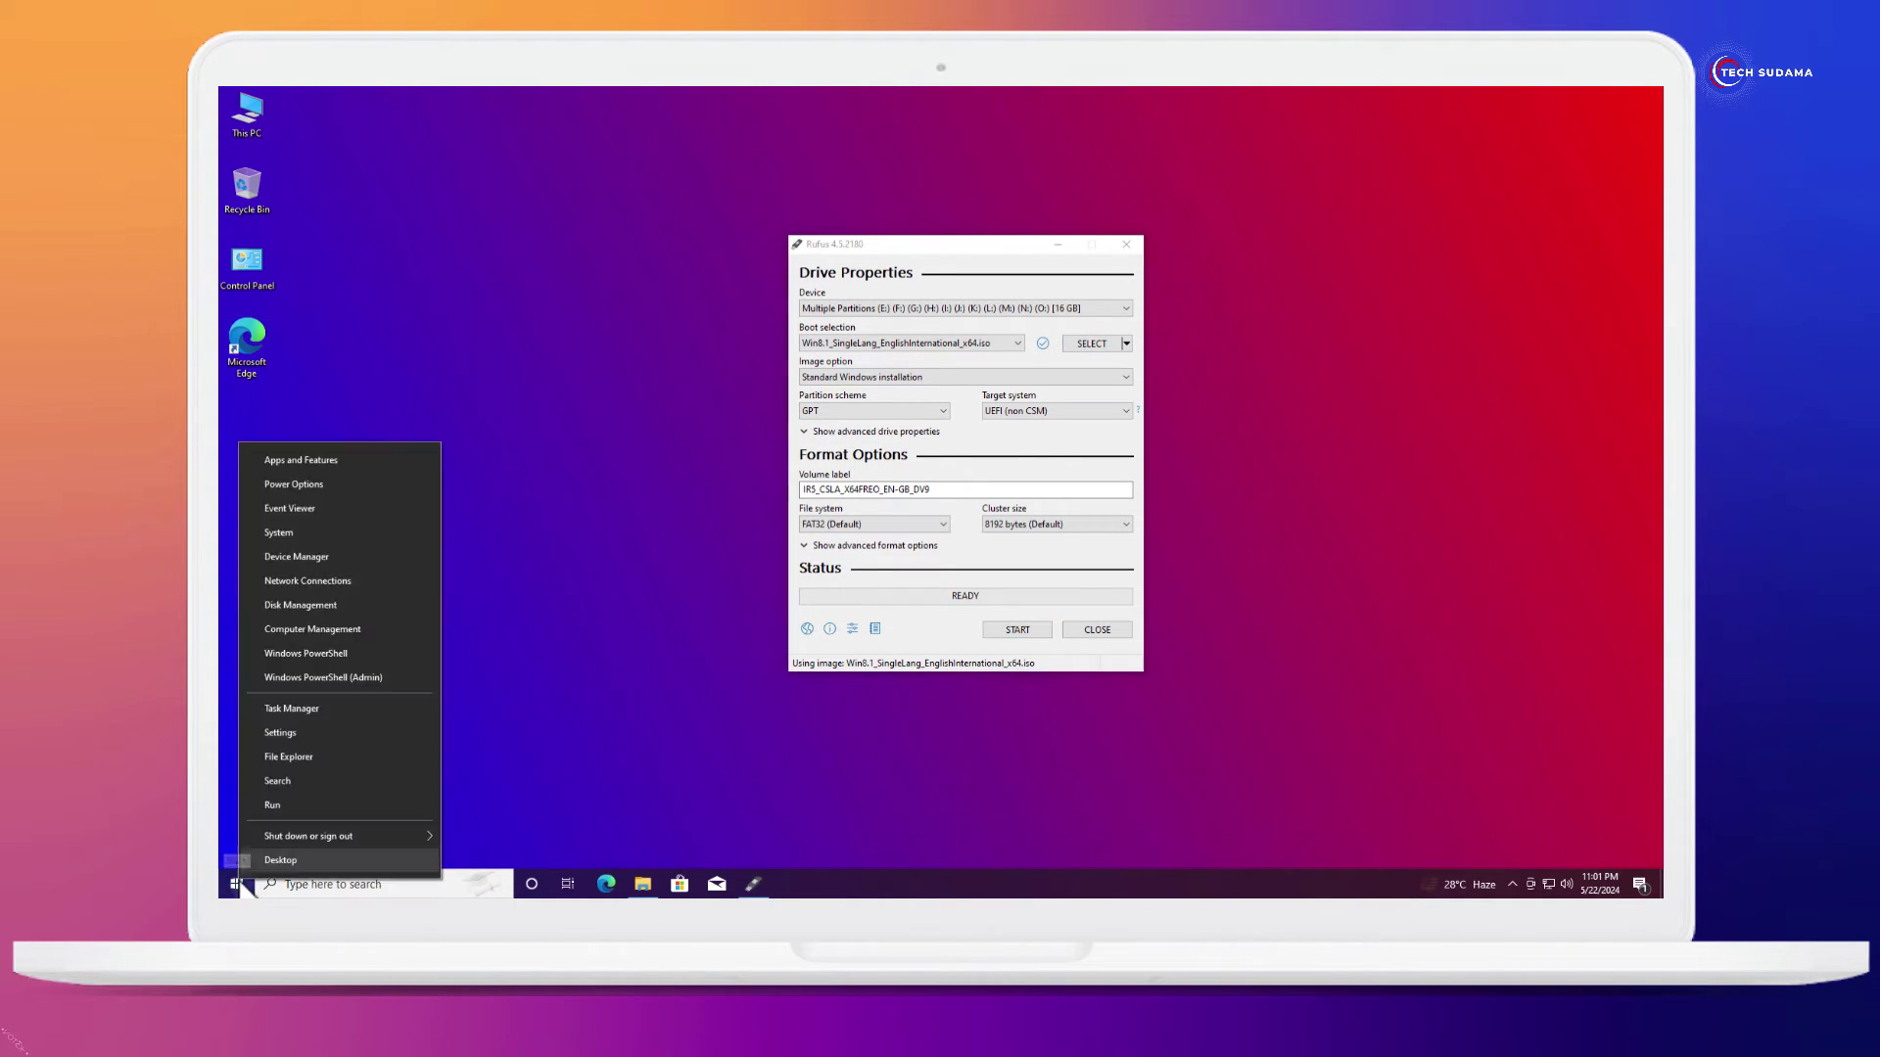
left_click(284, 605)
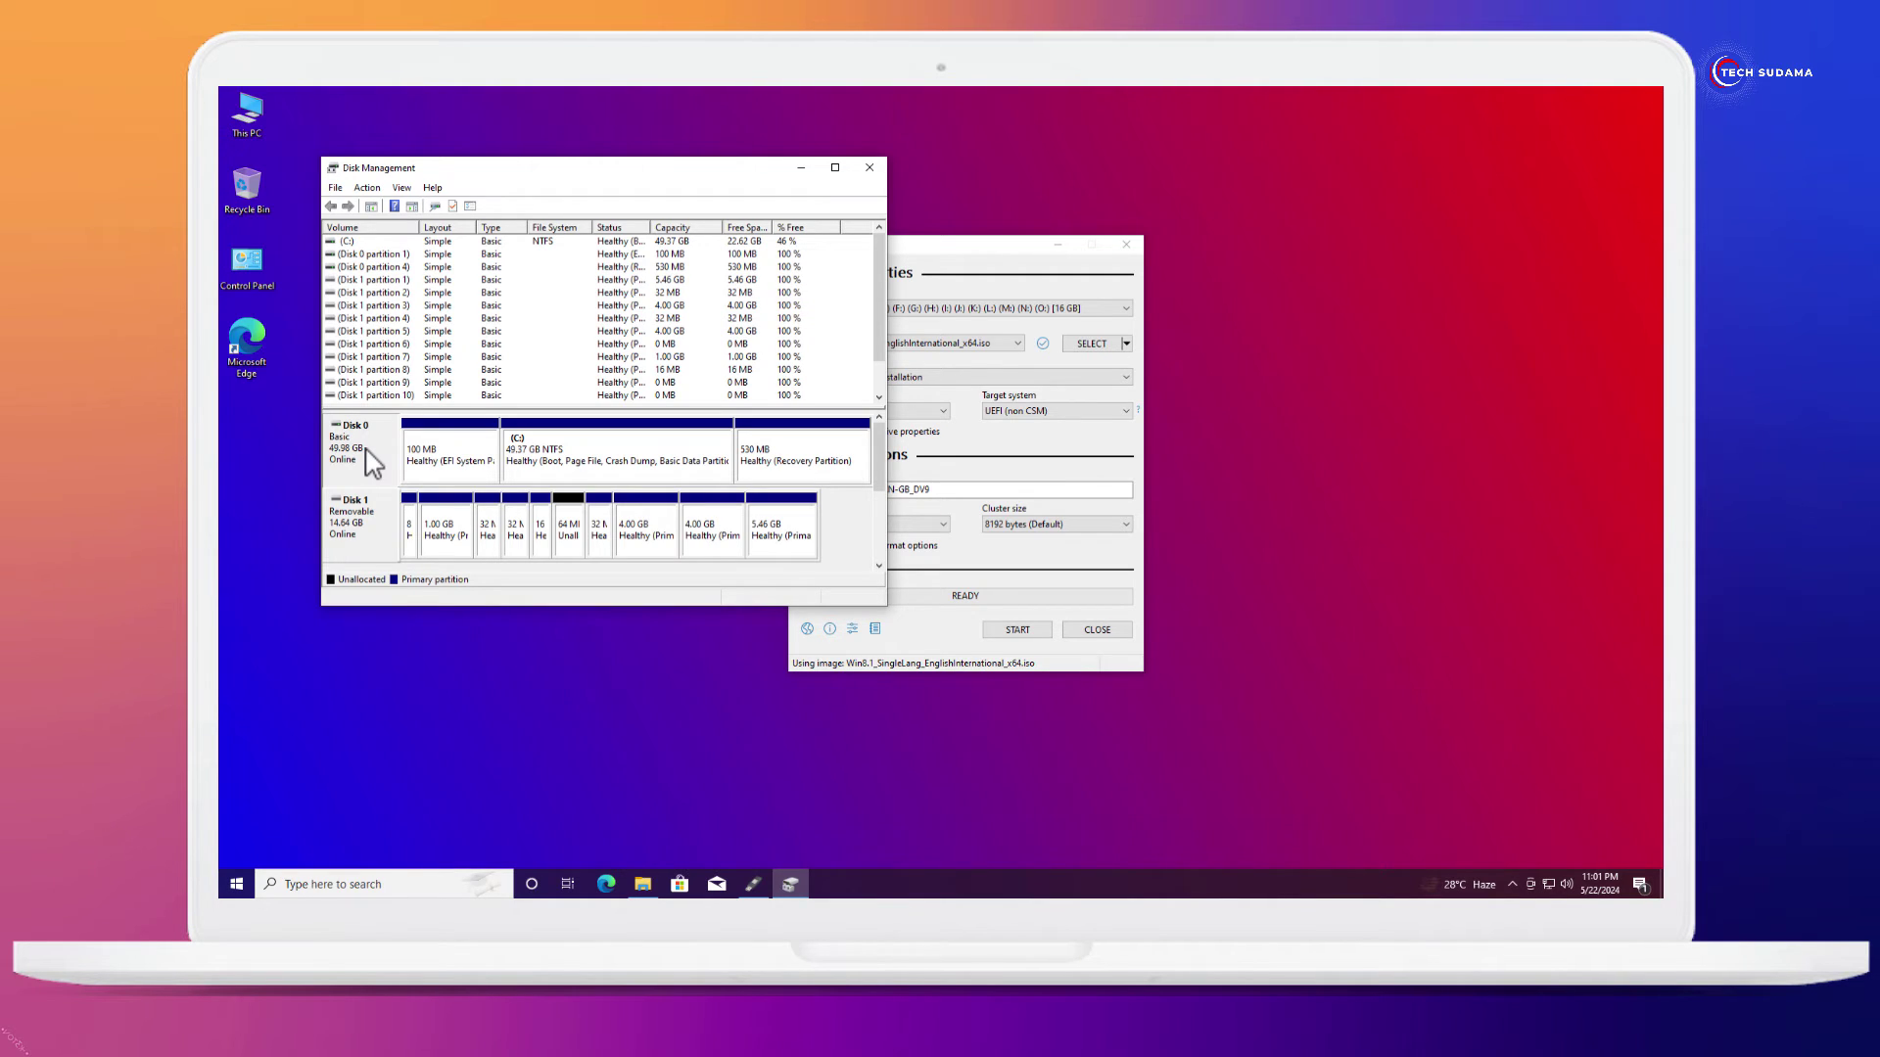
right_click(366, 450)
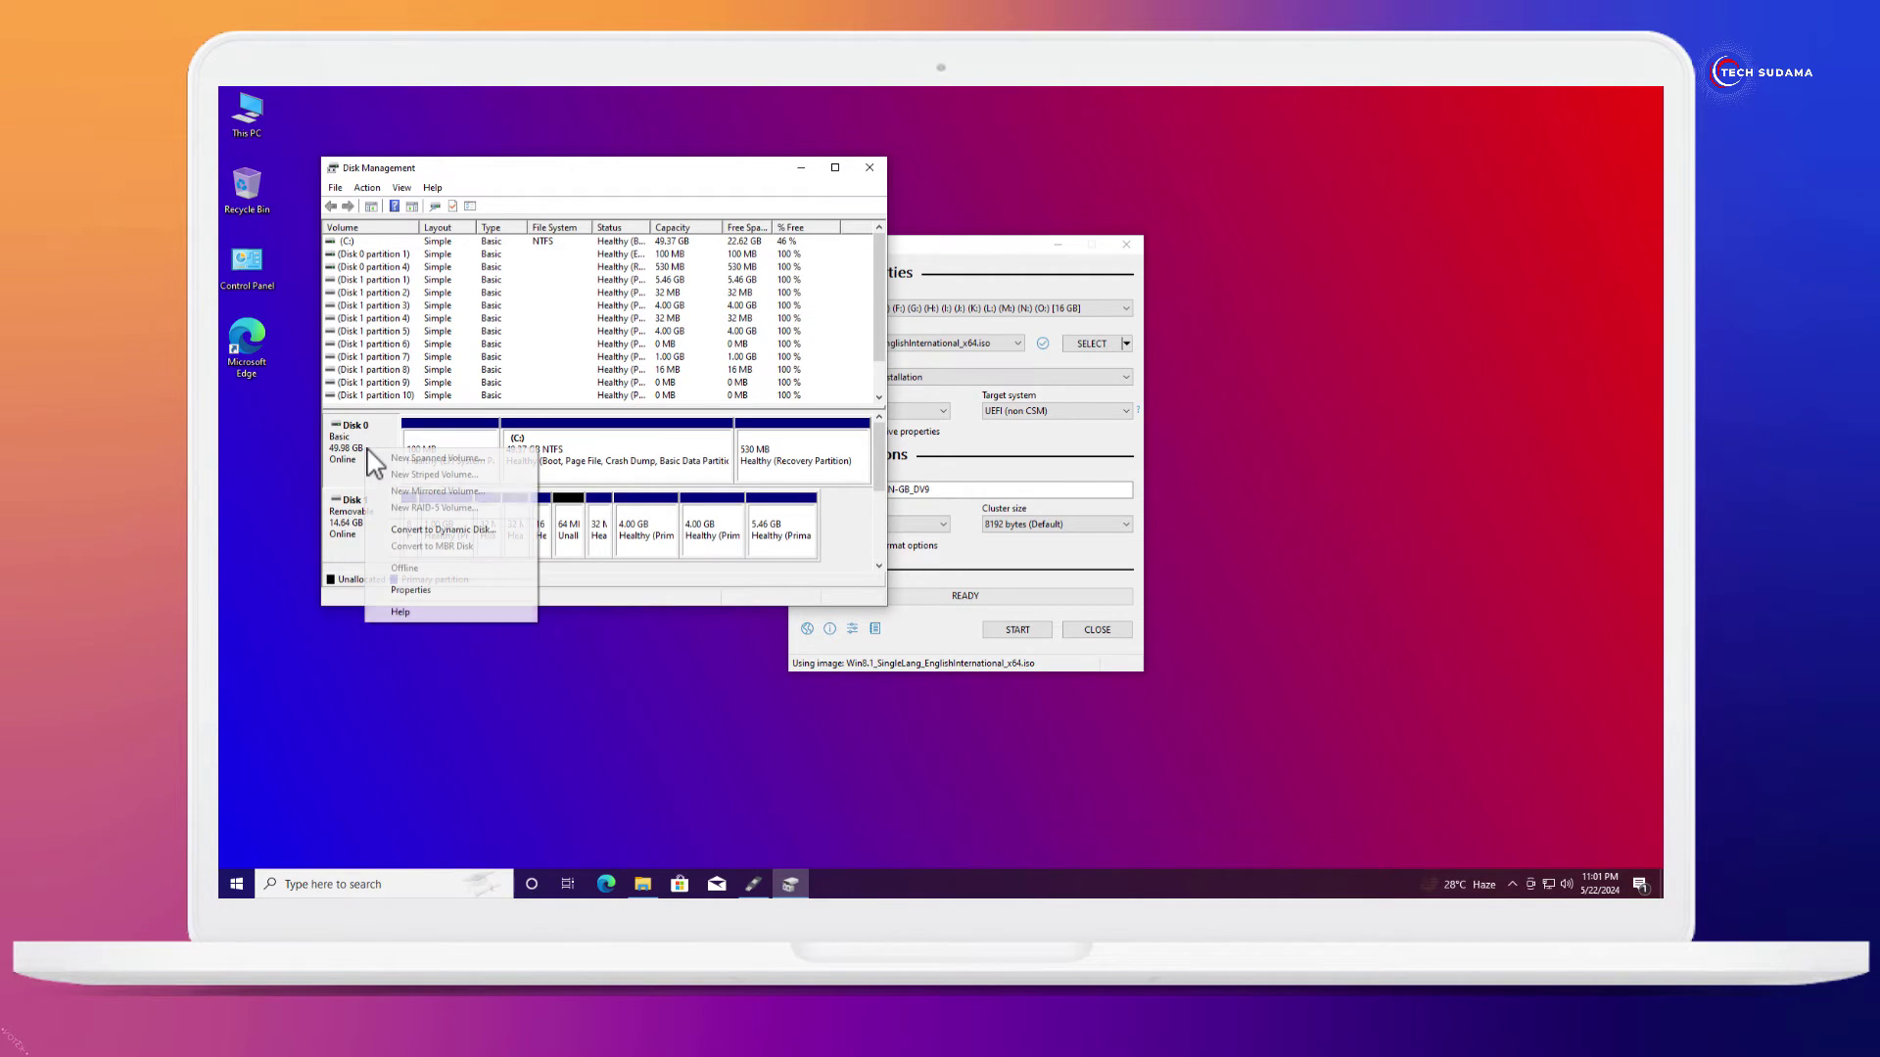
left_click(411, 590)
left_click(624, 237)
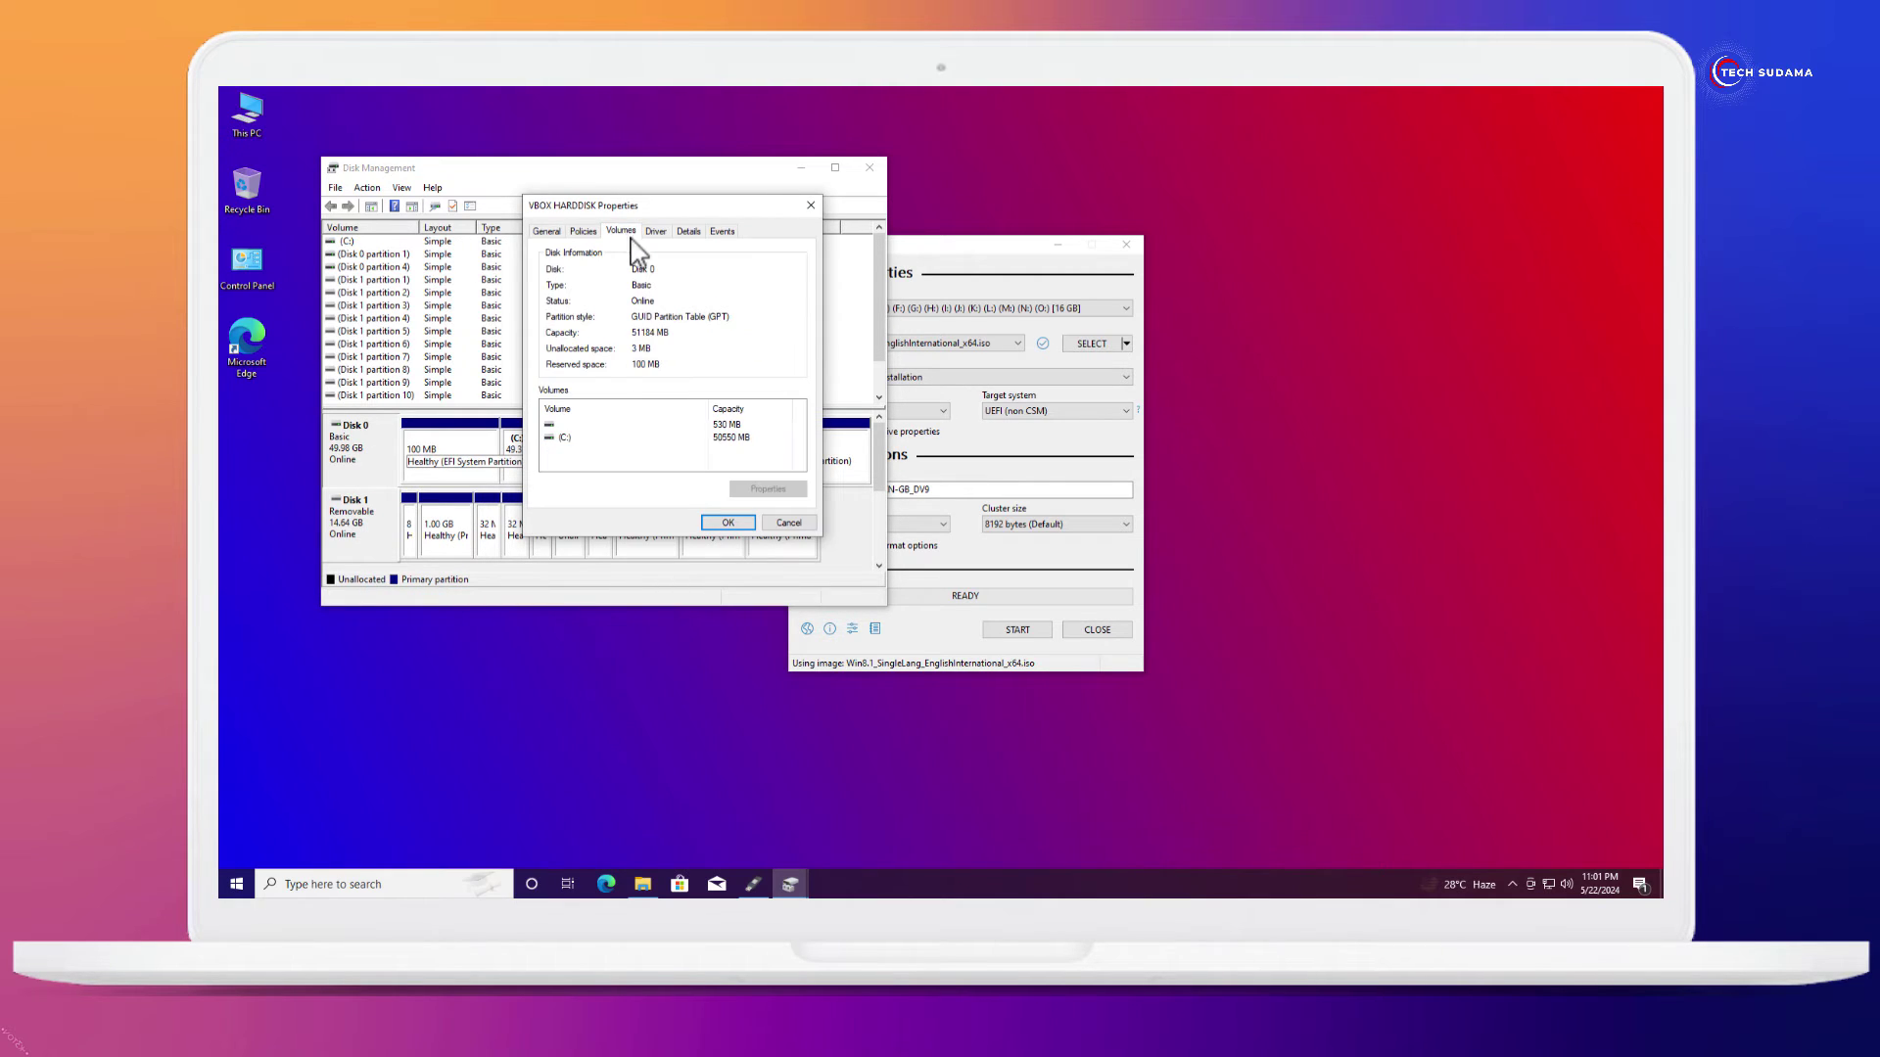
left_click(957, 404)
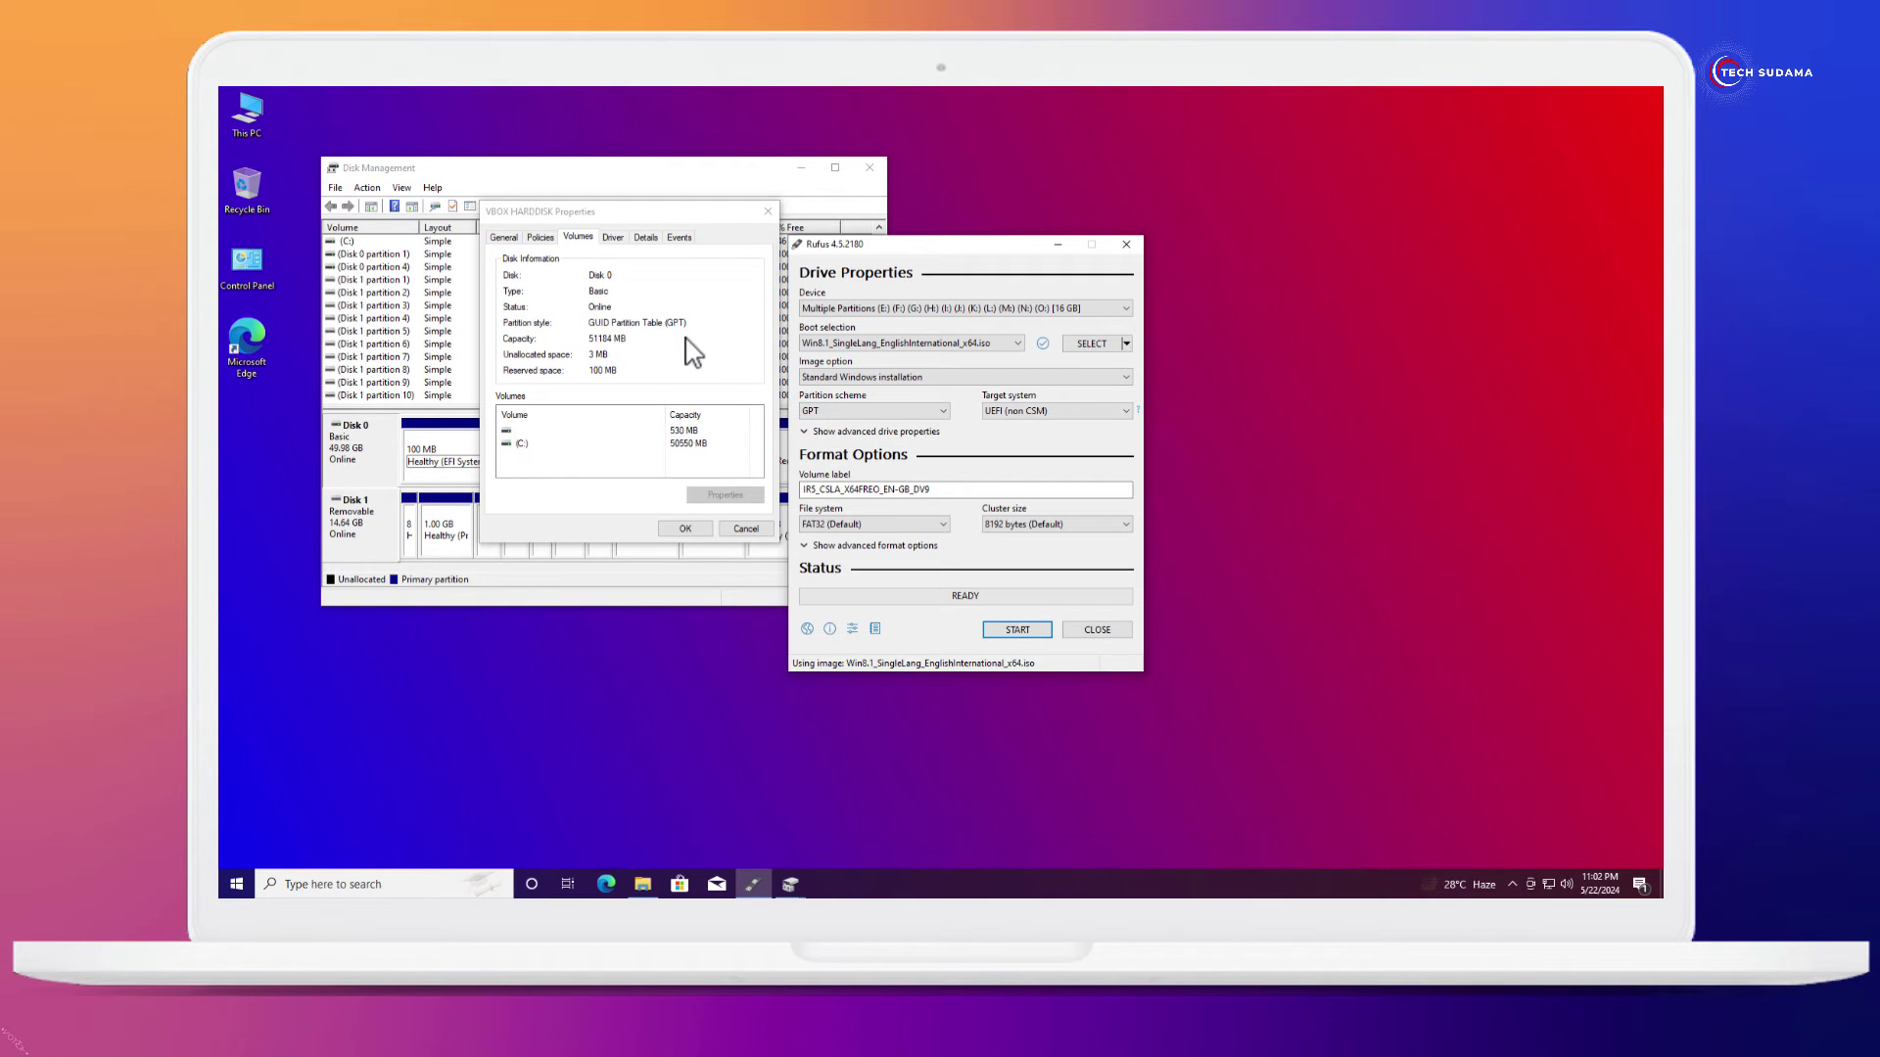
- Keep the GPT partition scheme and write the ISO to the 16 GB USB drive, accepting the erase warnings
left_click(844, 415)
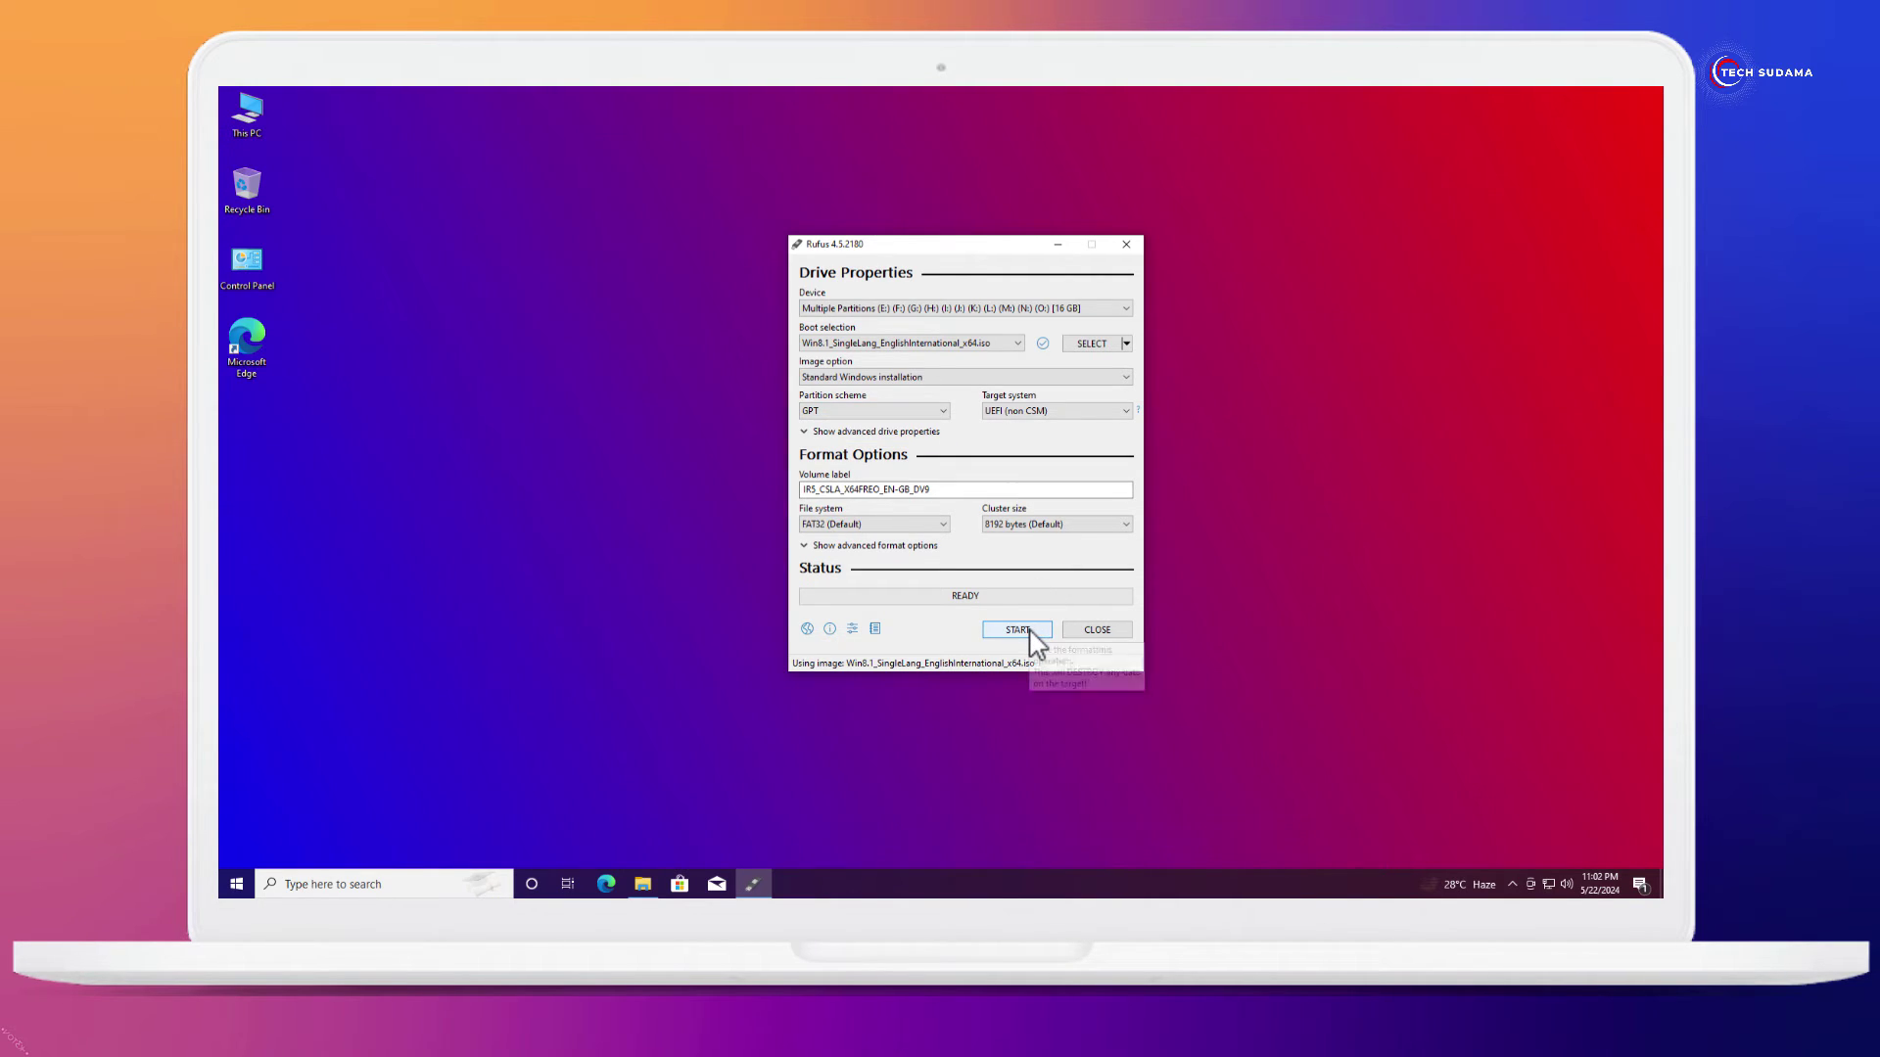
left_click(1028, 637)
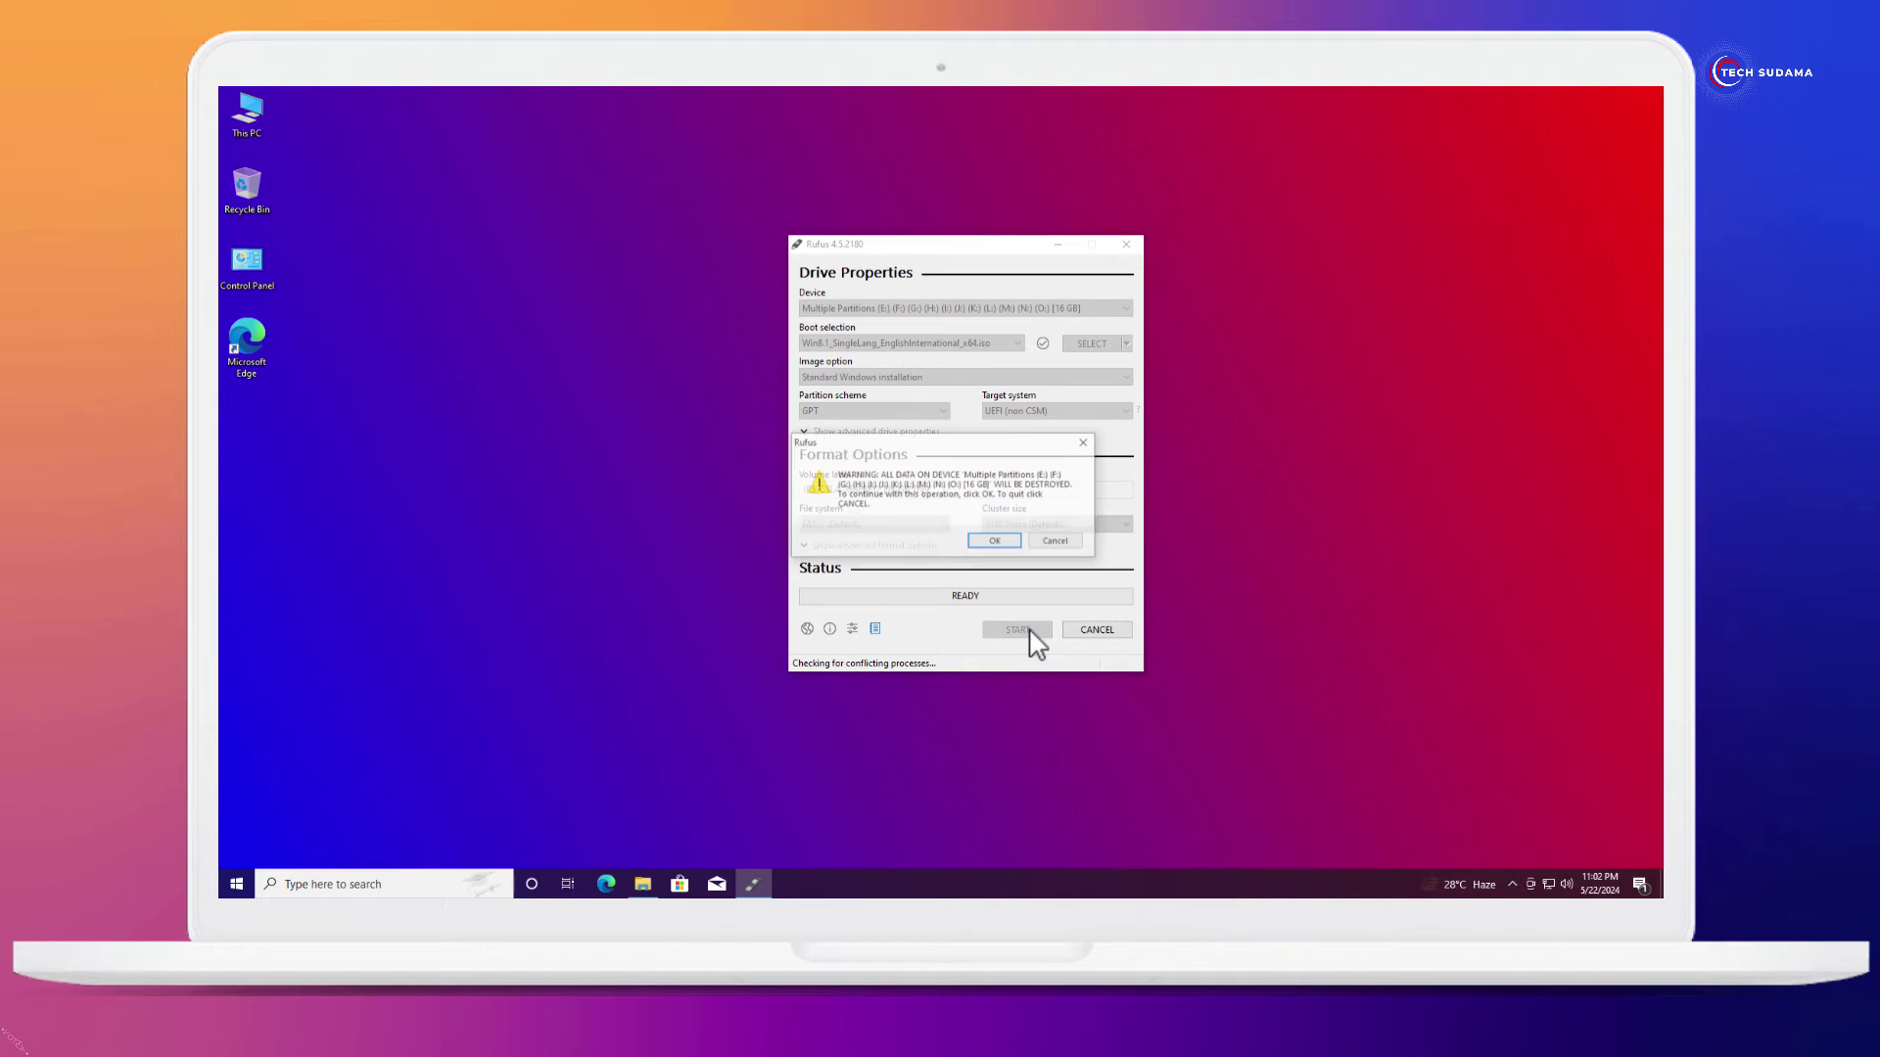
left_click(994, 543)
left_click(994, 545)
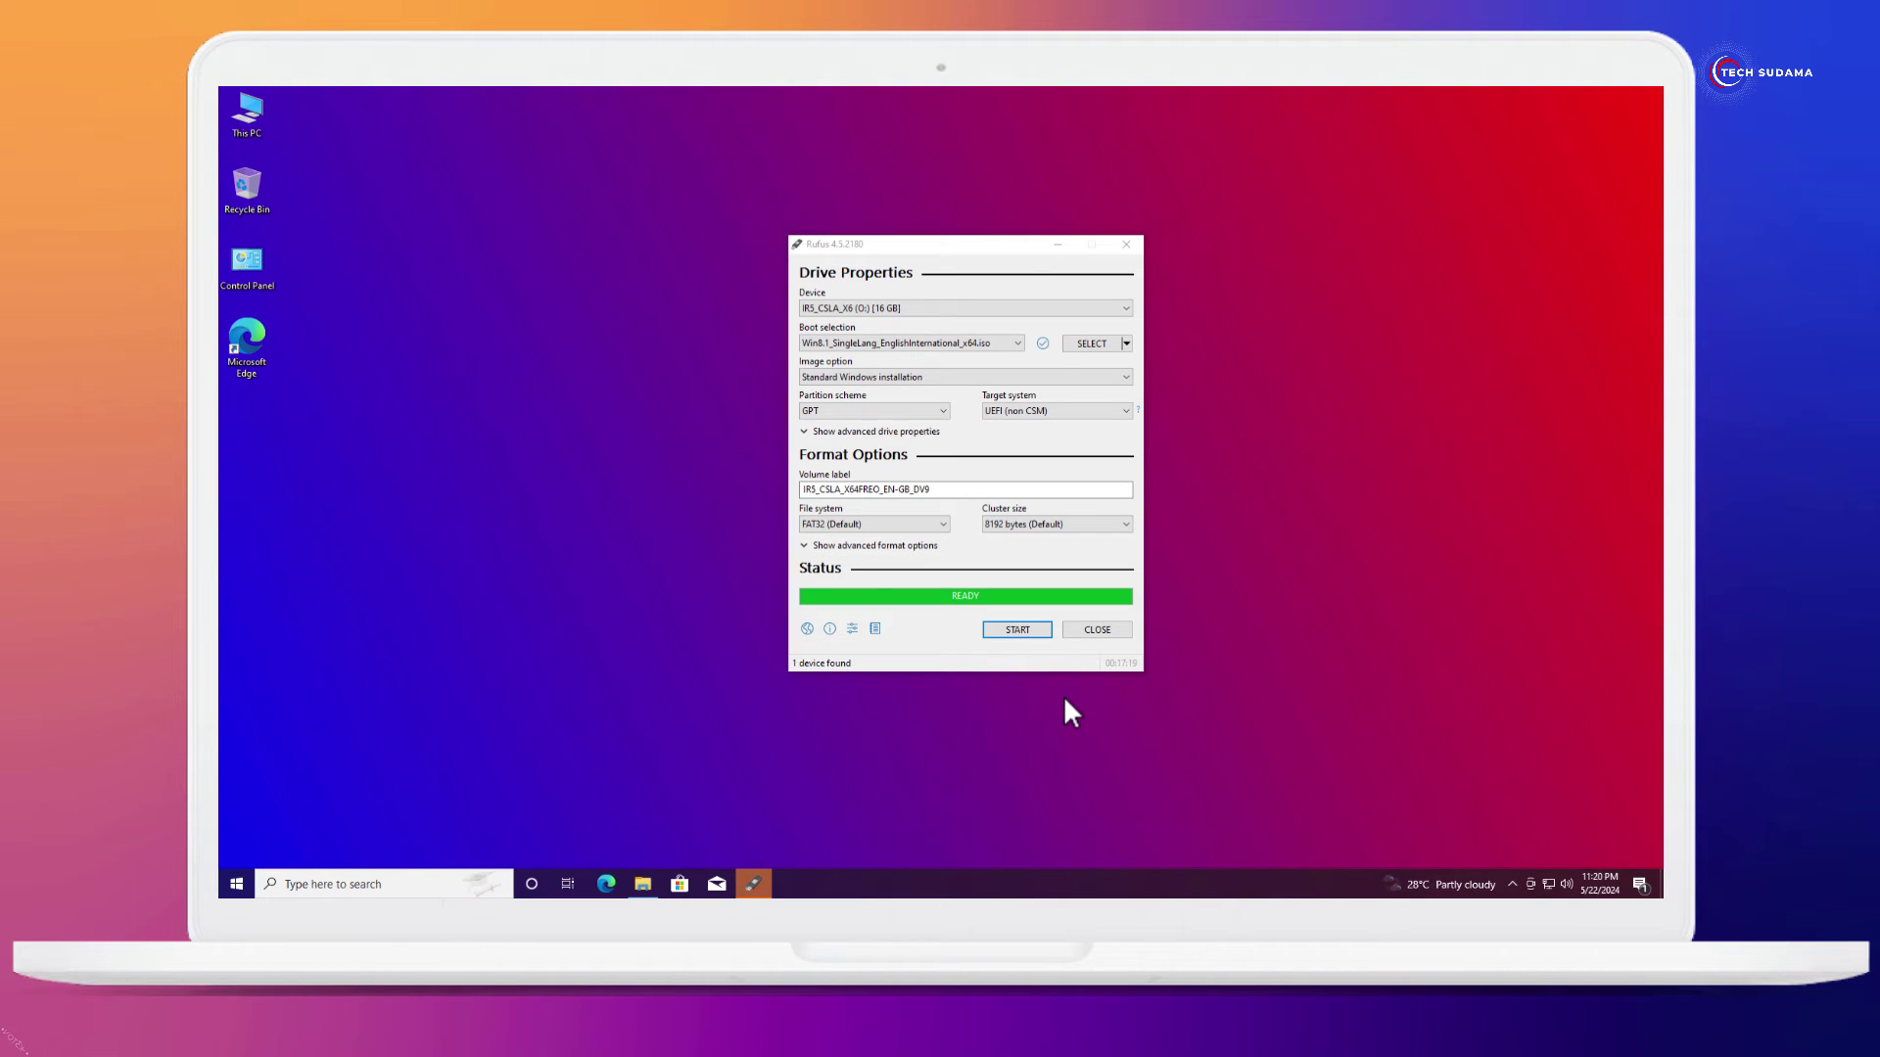
- Close Rufus and open ei.txt from Downloads in Notepad
left_click(1097, 631)
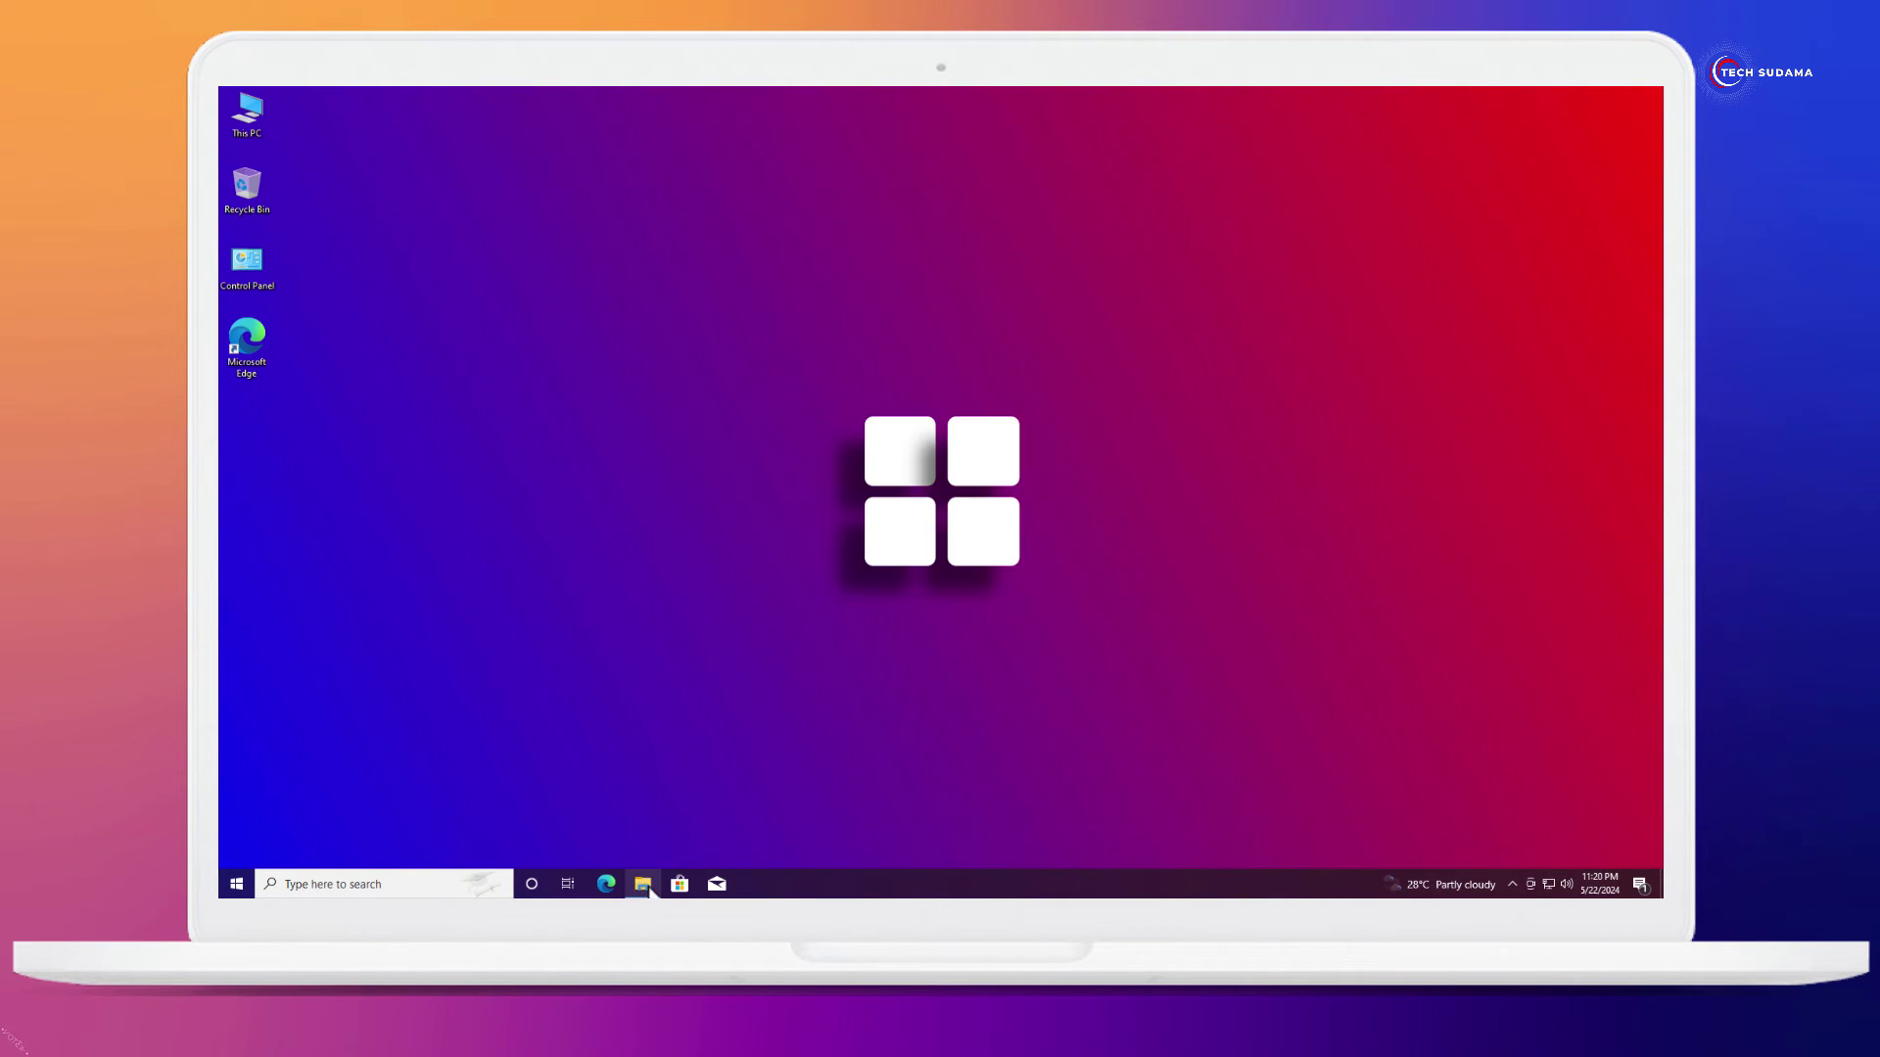
left_click(647, 893)
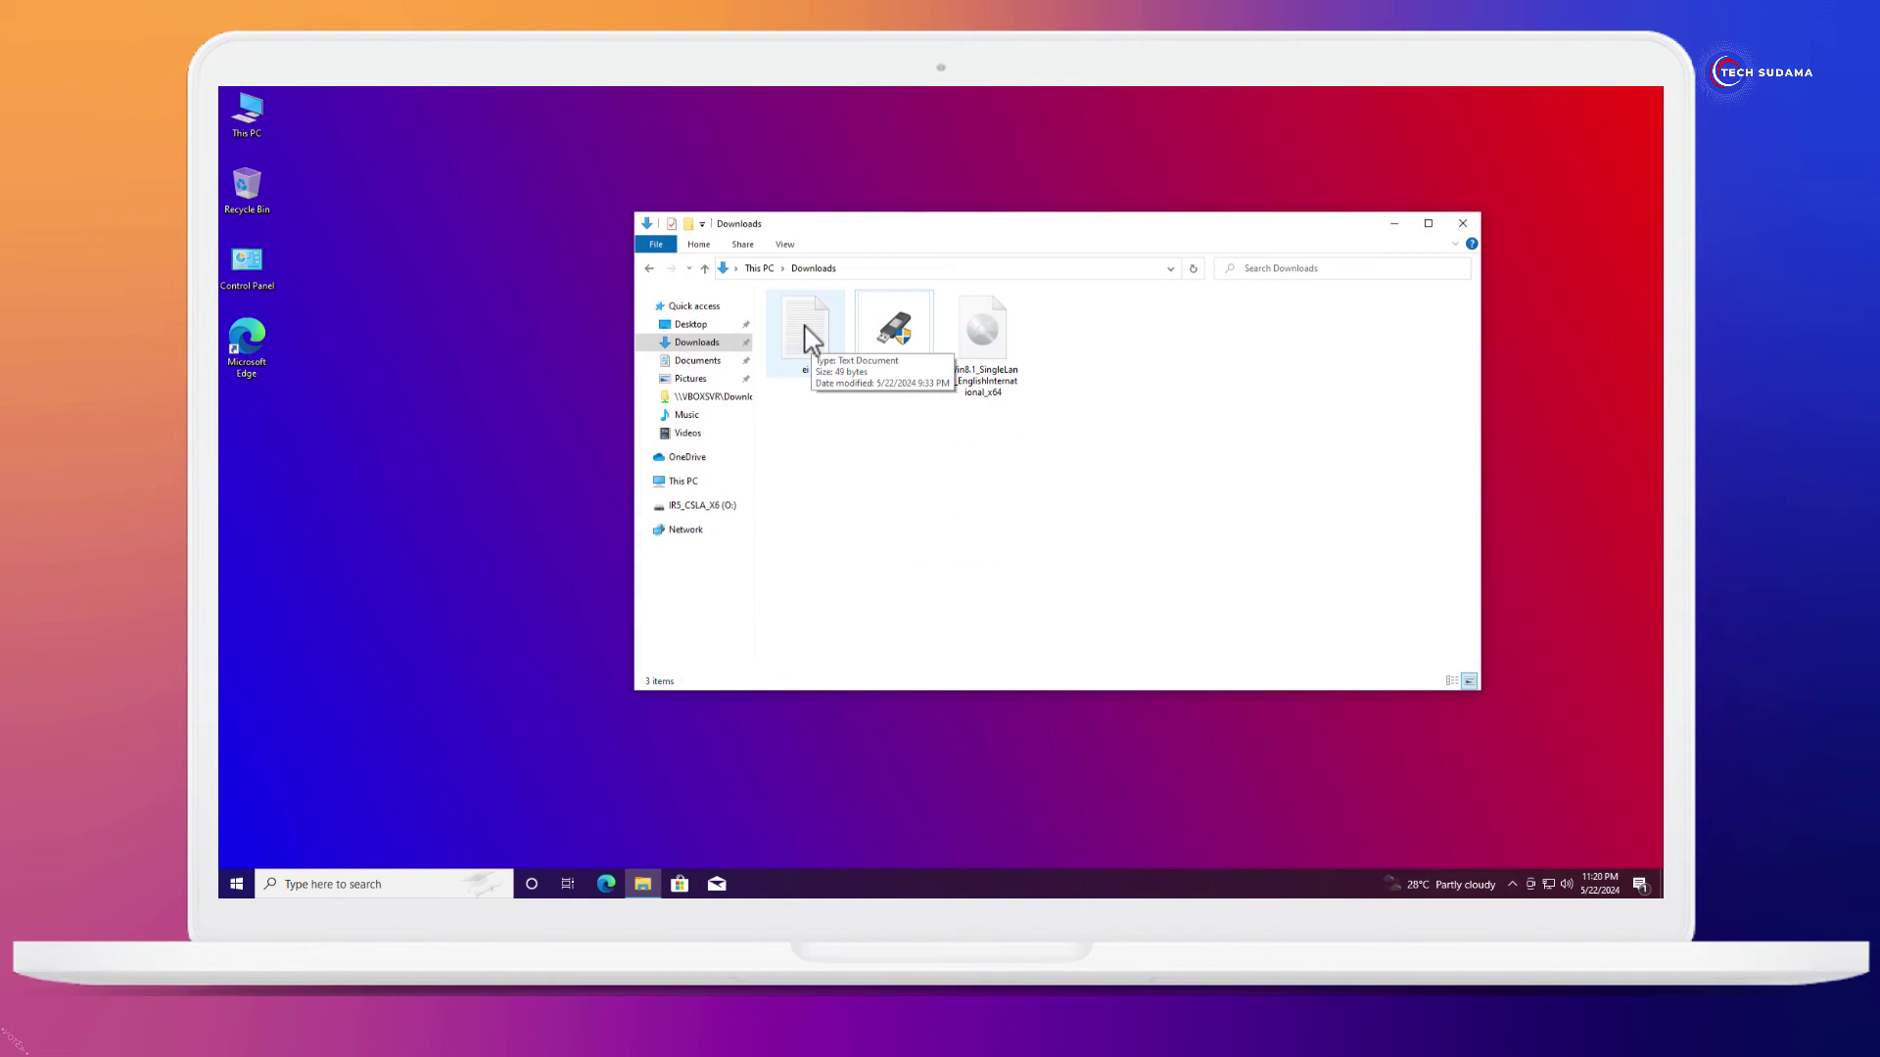
double_click(813, 338)
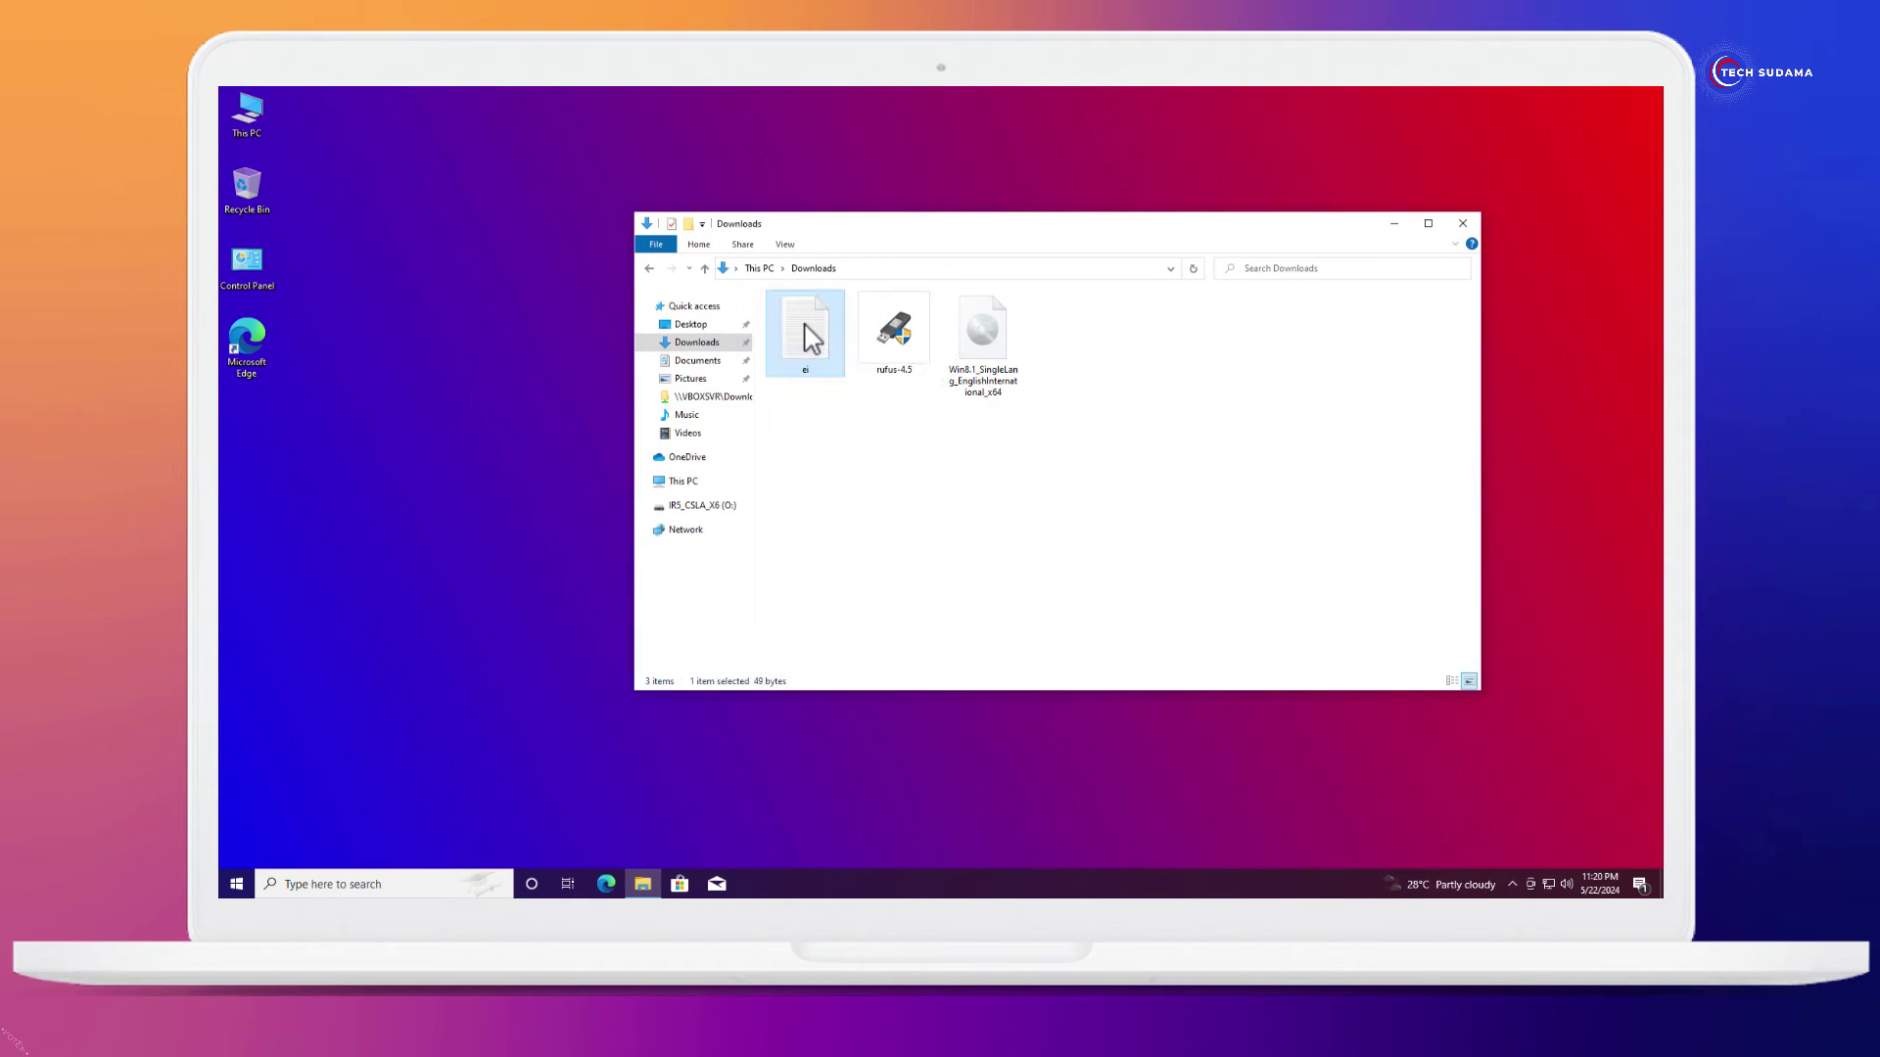
- Save the file to the Desktop as ei.cfg with All Files type and ANSI encoding
left_click(438, 233)
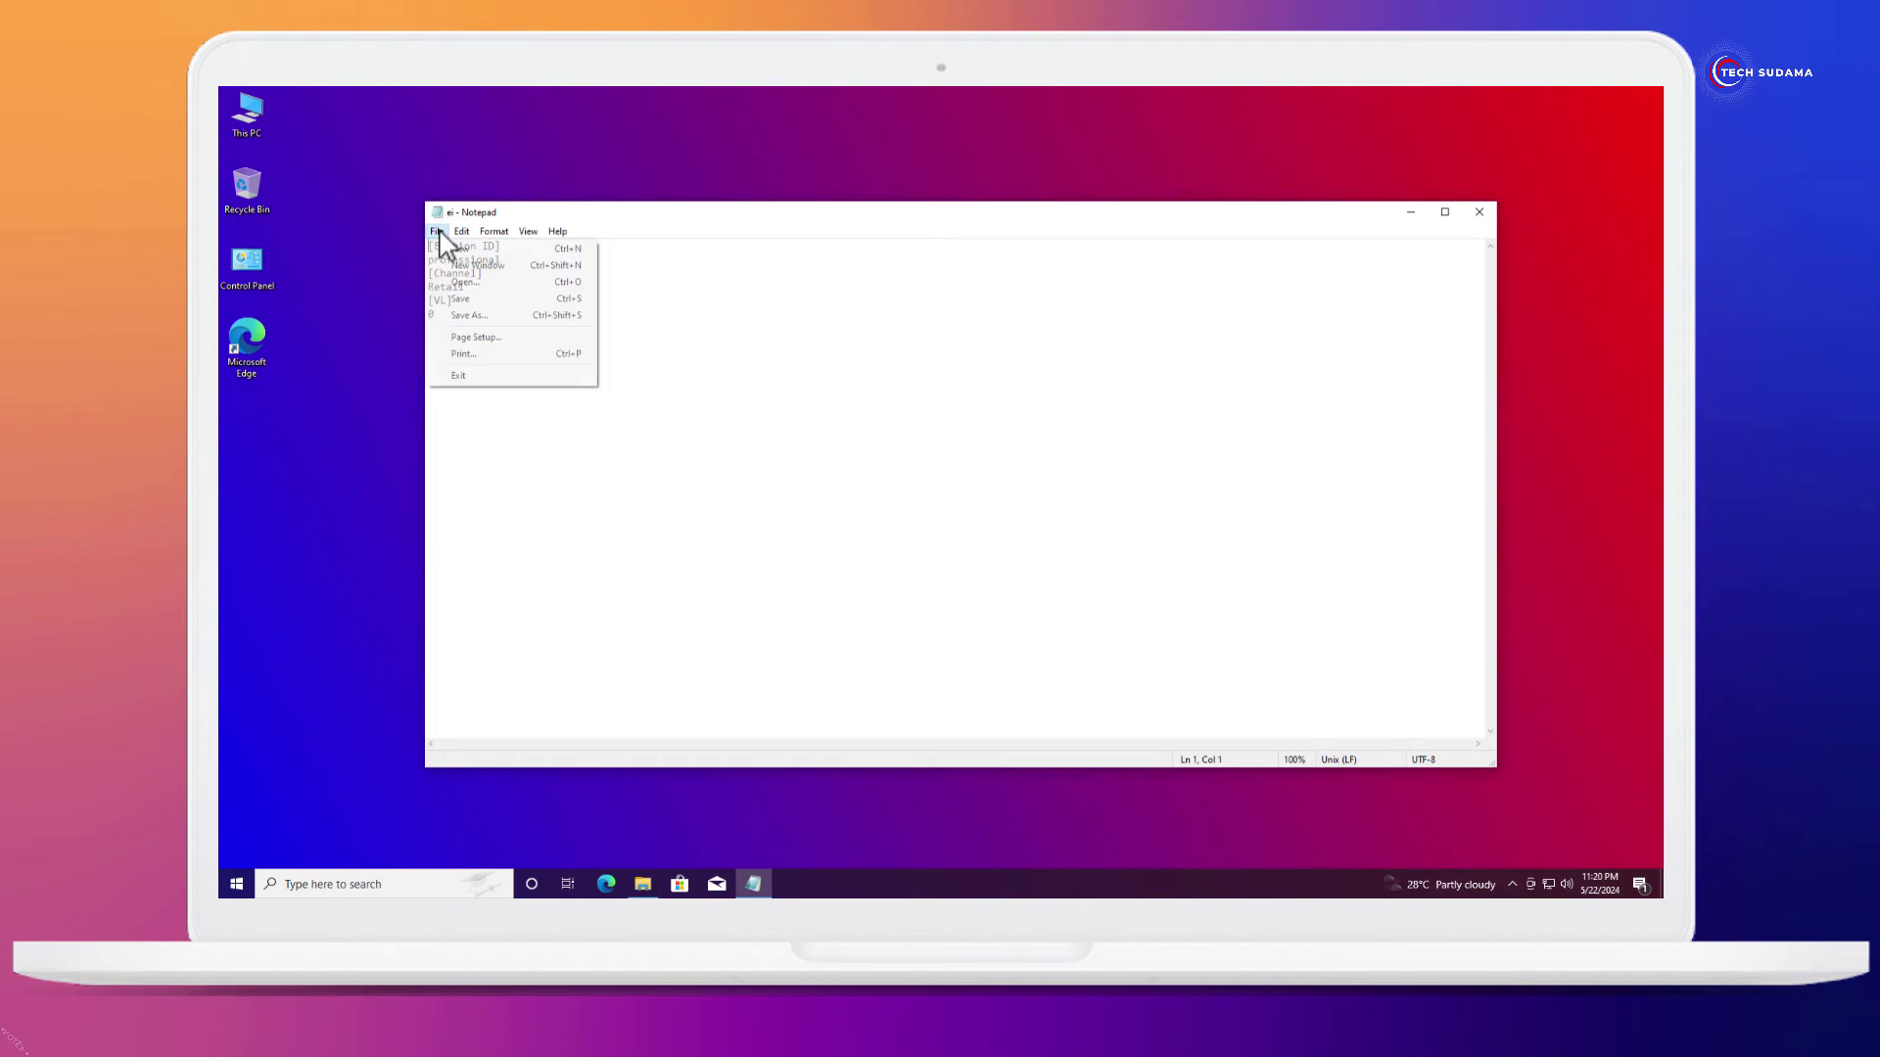
left_click(480, 315)
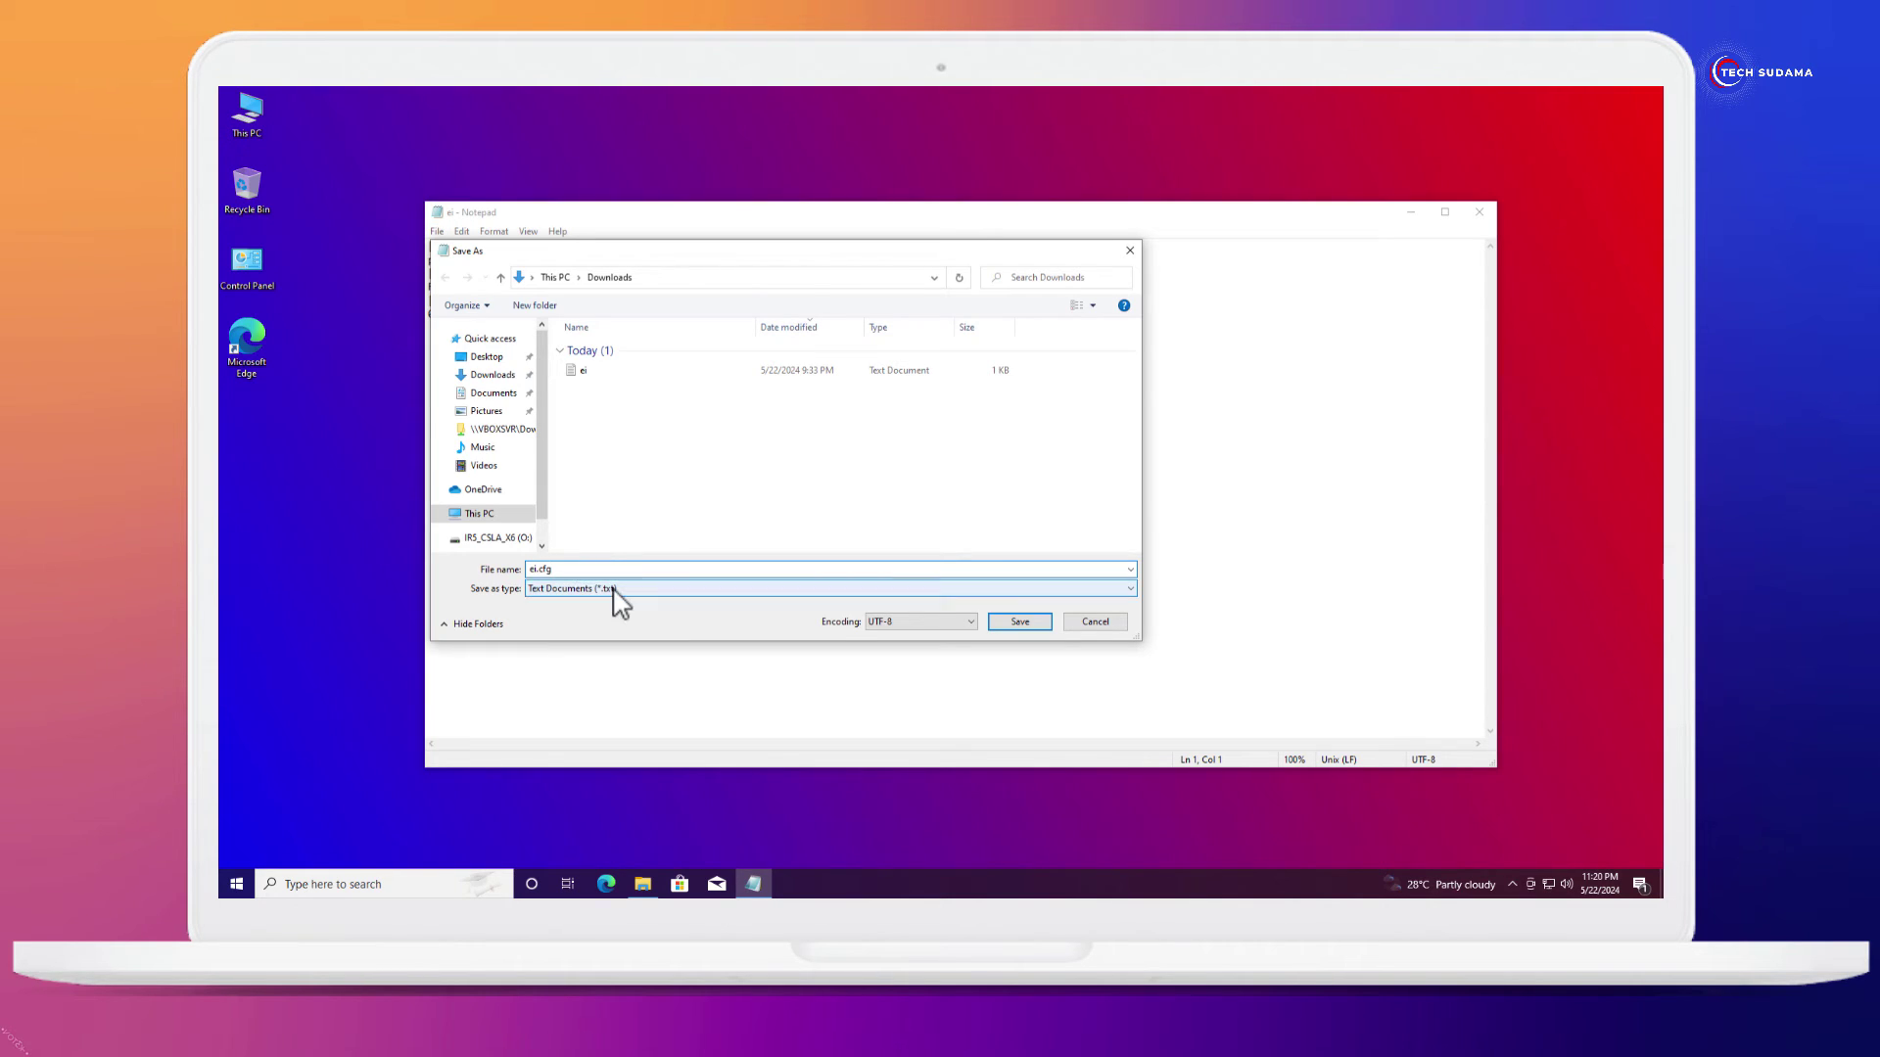
left_click(611, 589)
left_click(552, 615)
left_click(915, 623)
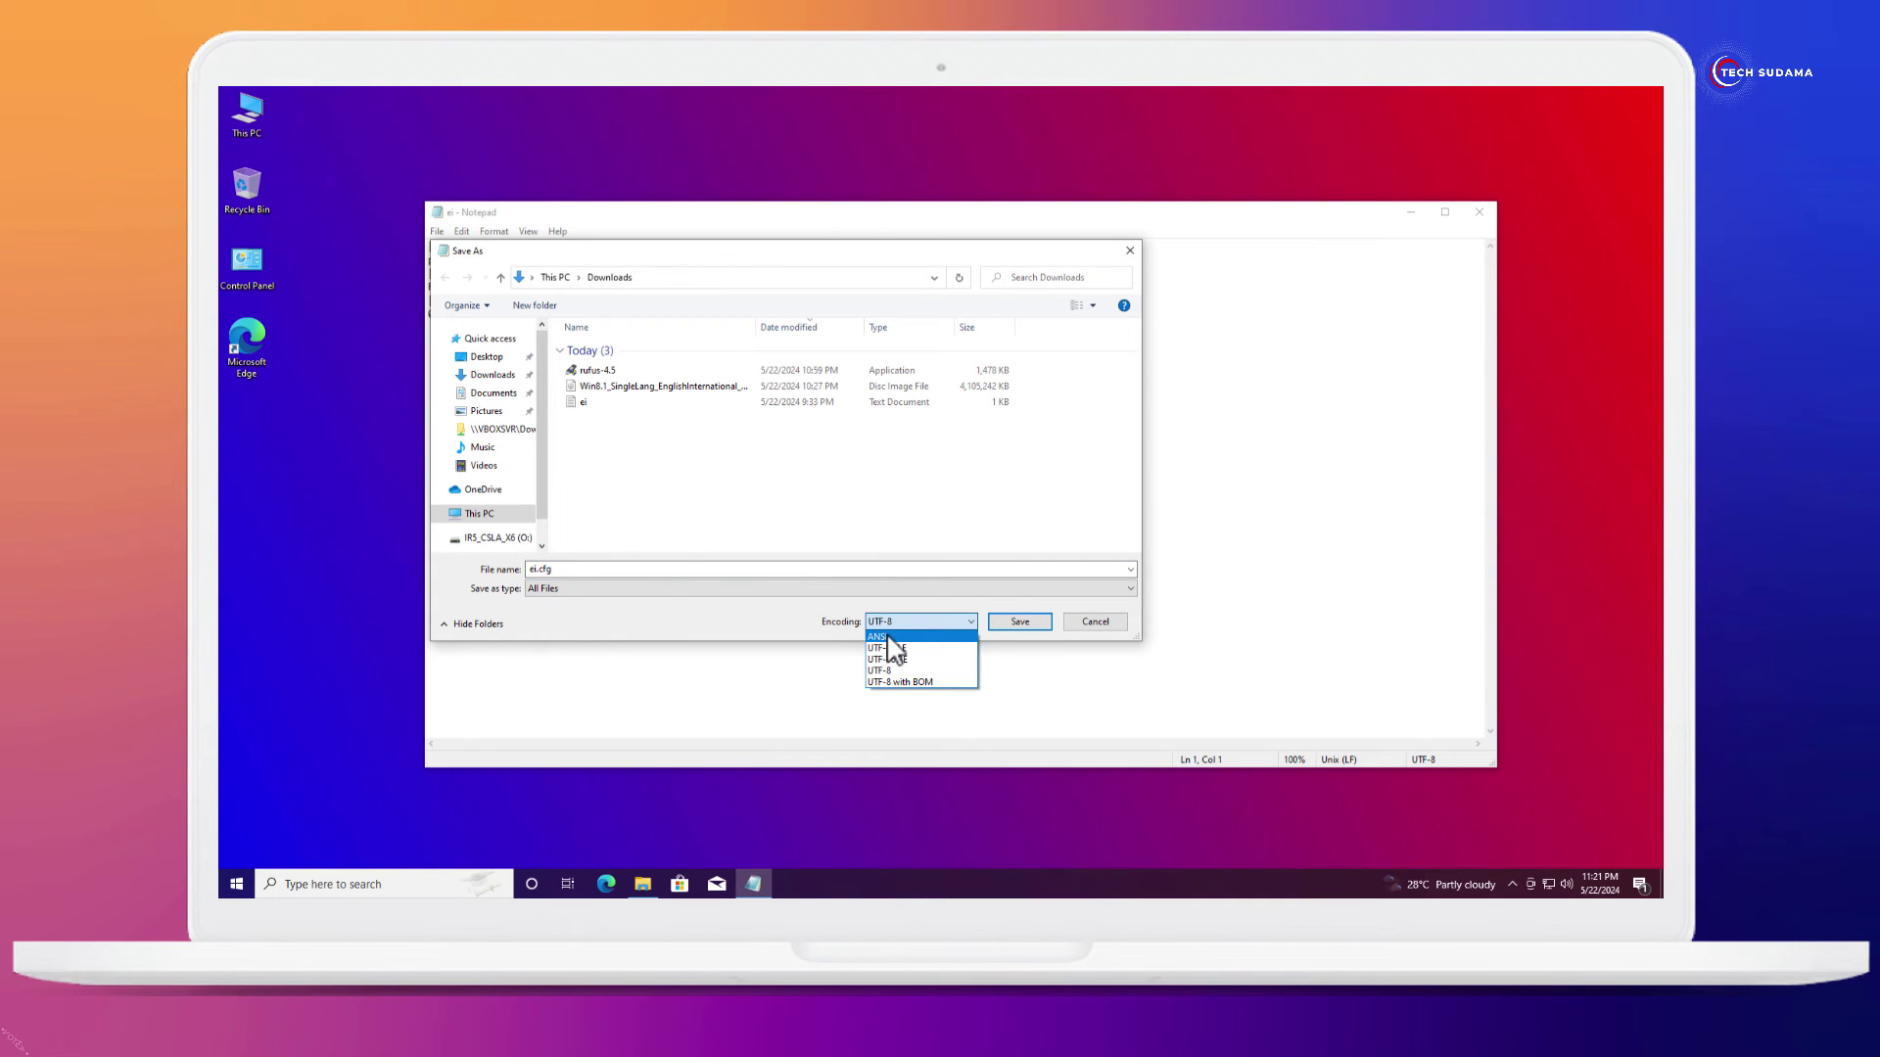
left_click(886, 637)
left_click(490, 358)
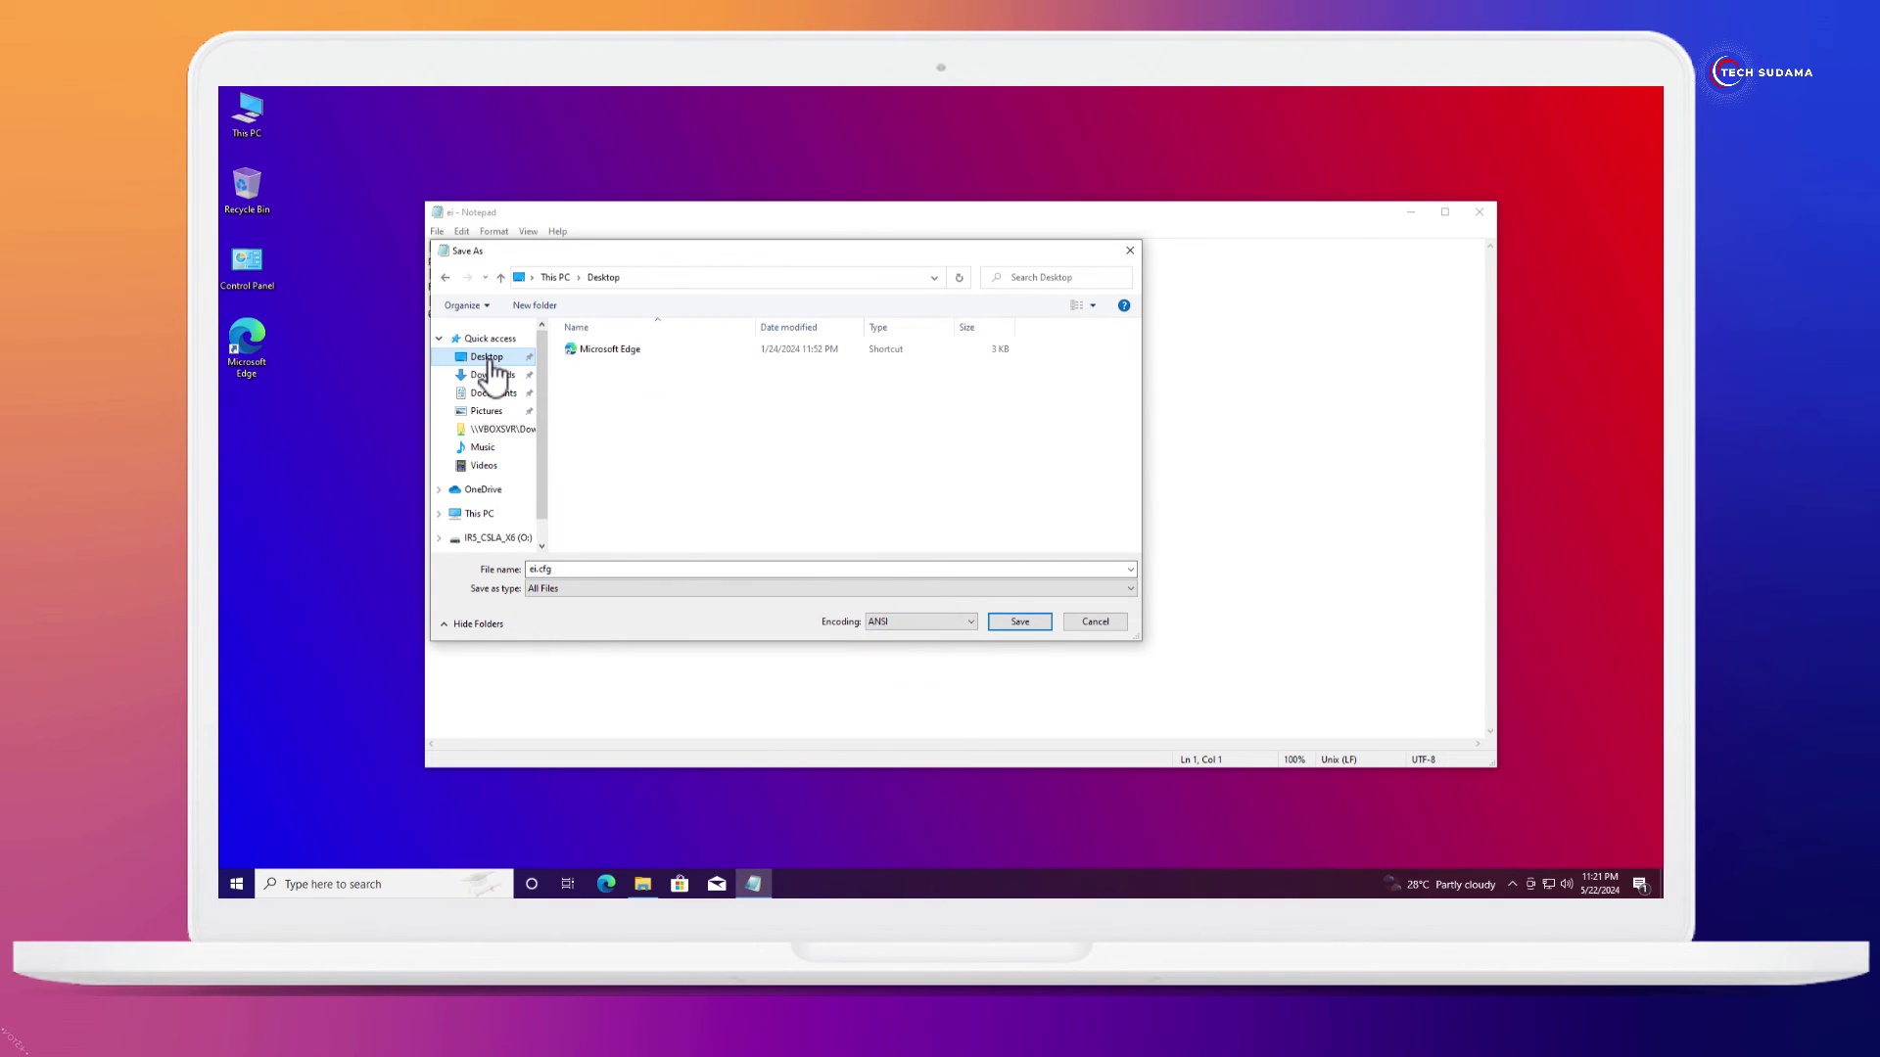
left_click(1021, 623)
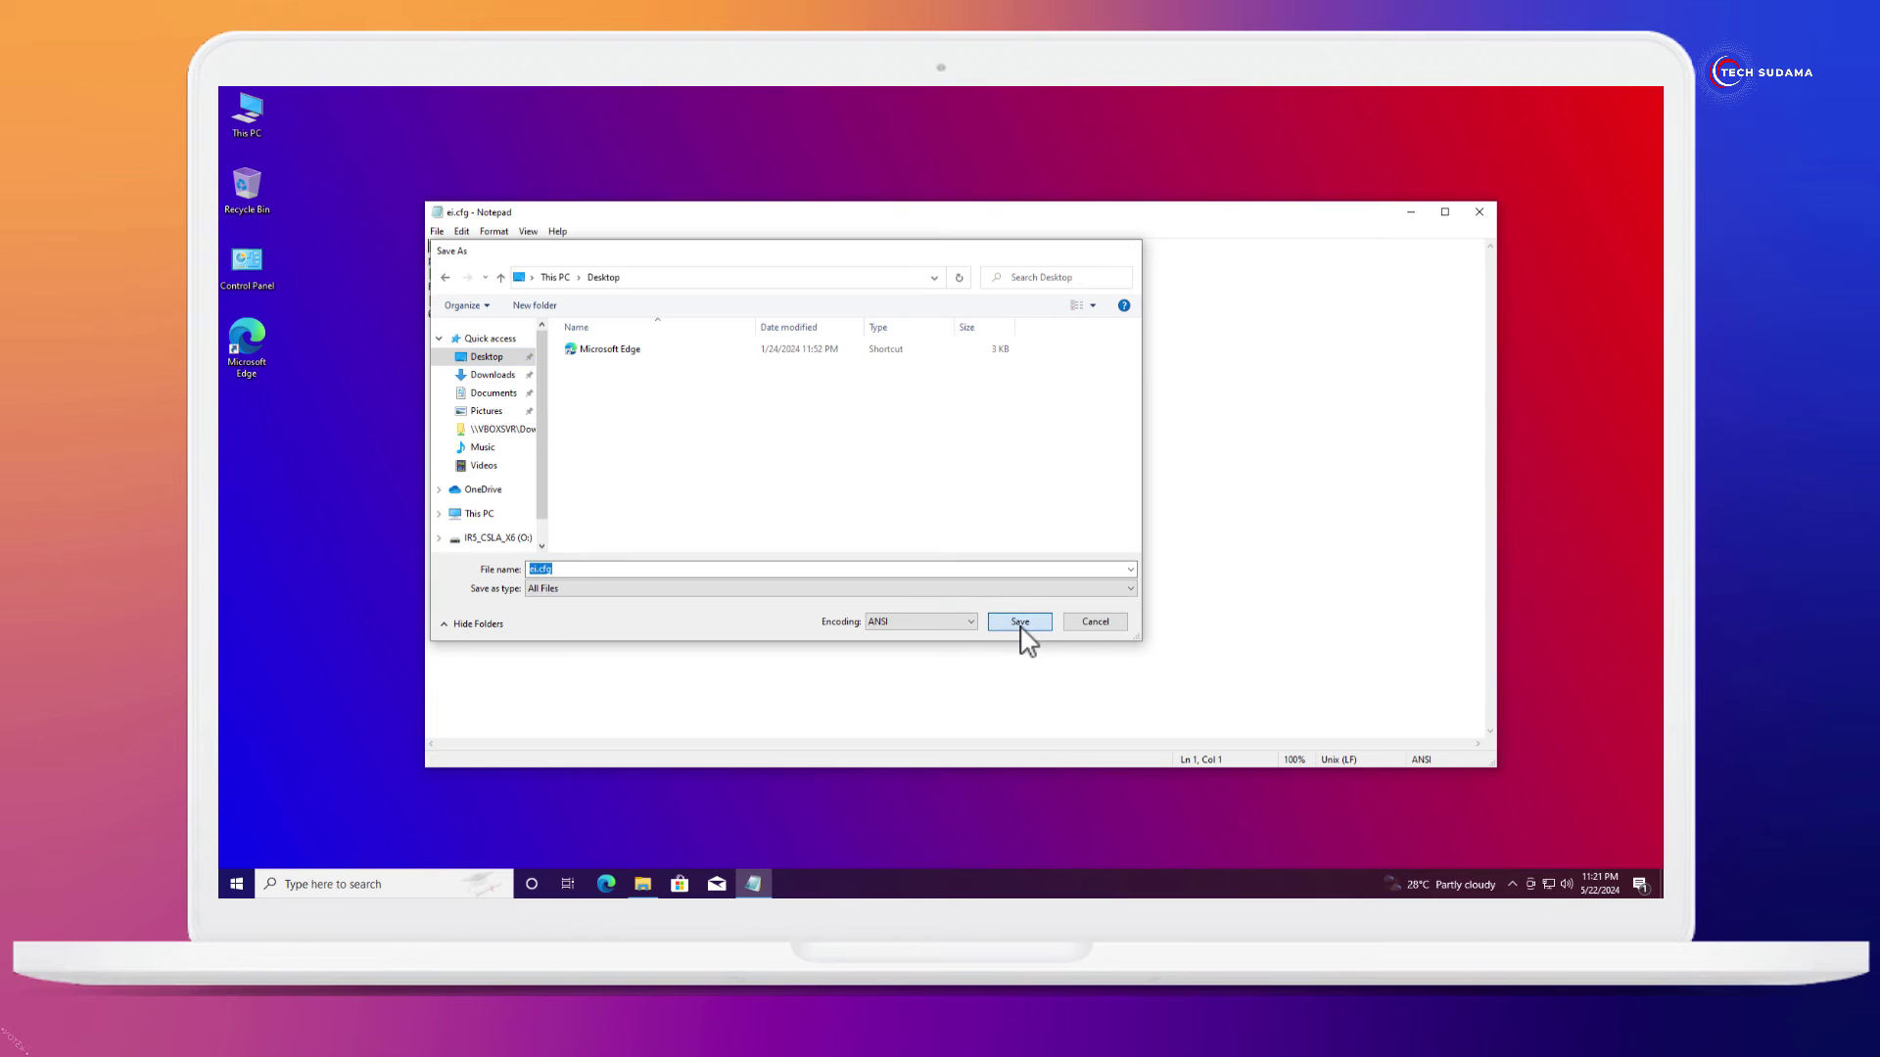
- Close Notepad and open the sources folder on the IR5_CSLA_X6 USB drive
left_click(1478, 214)
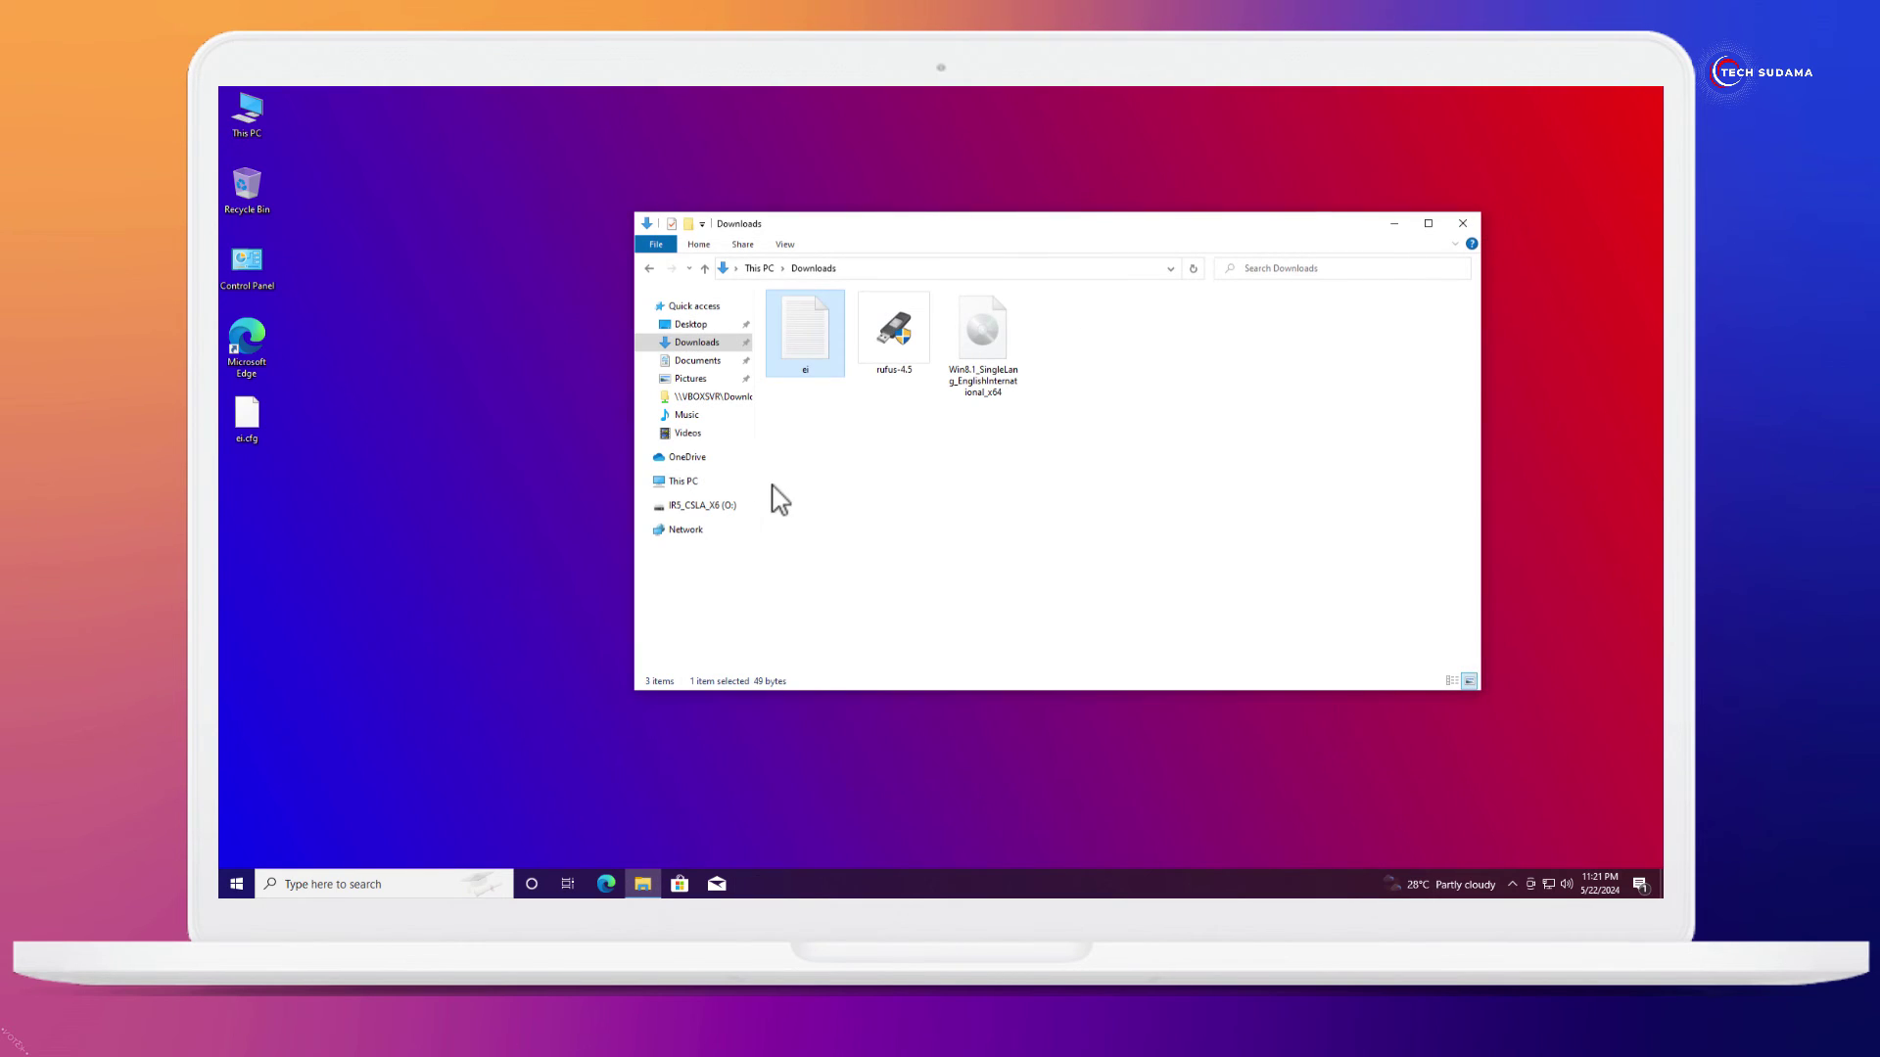
left_click(688, 481)
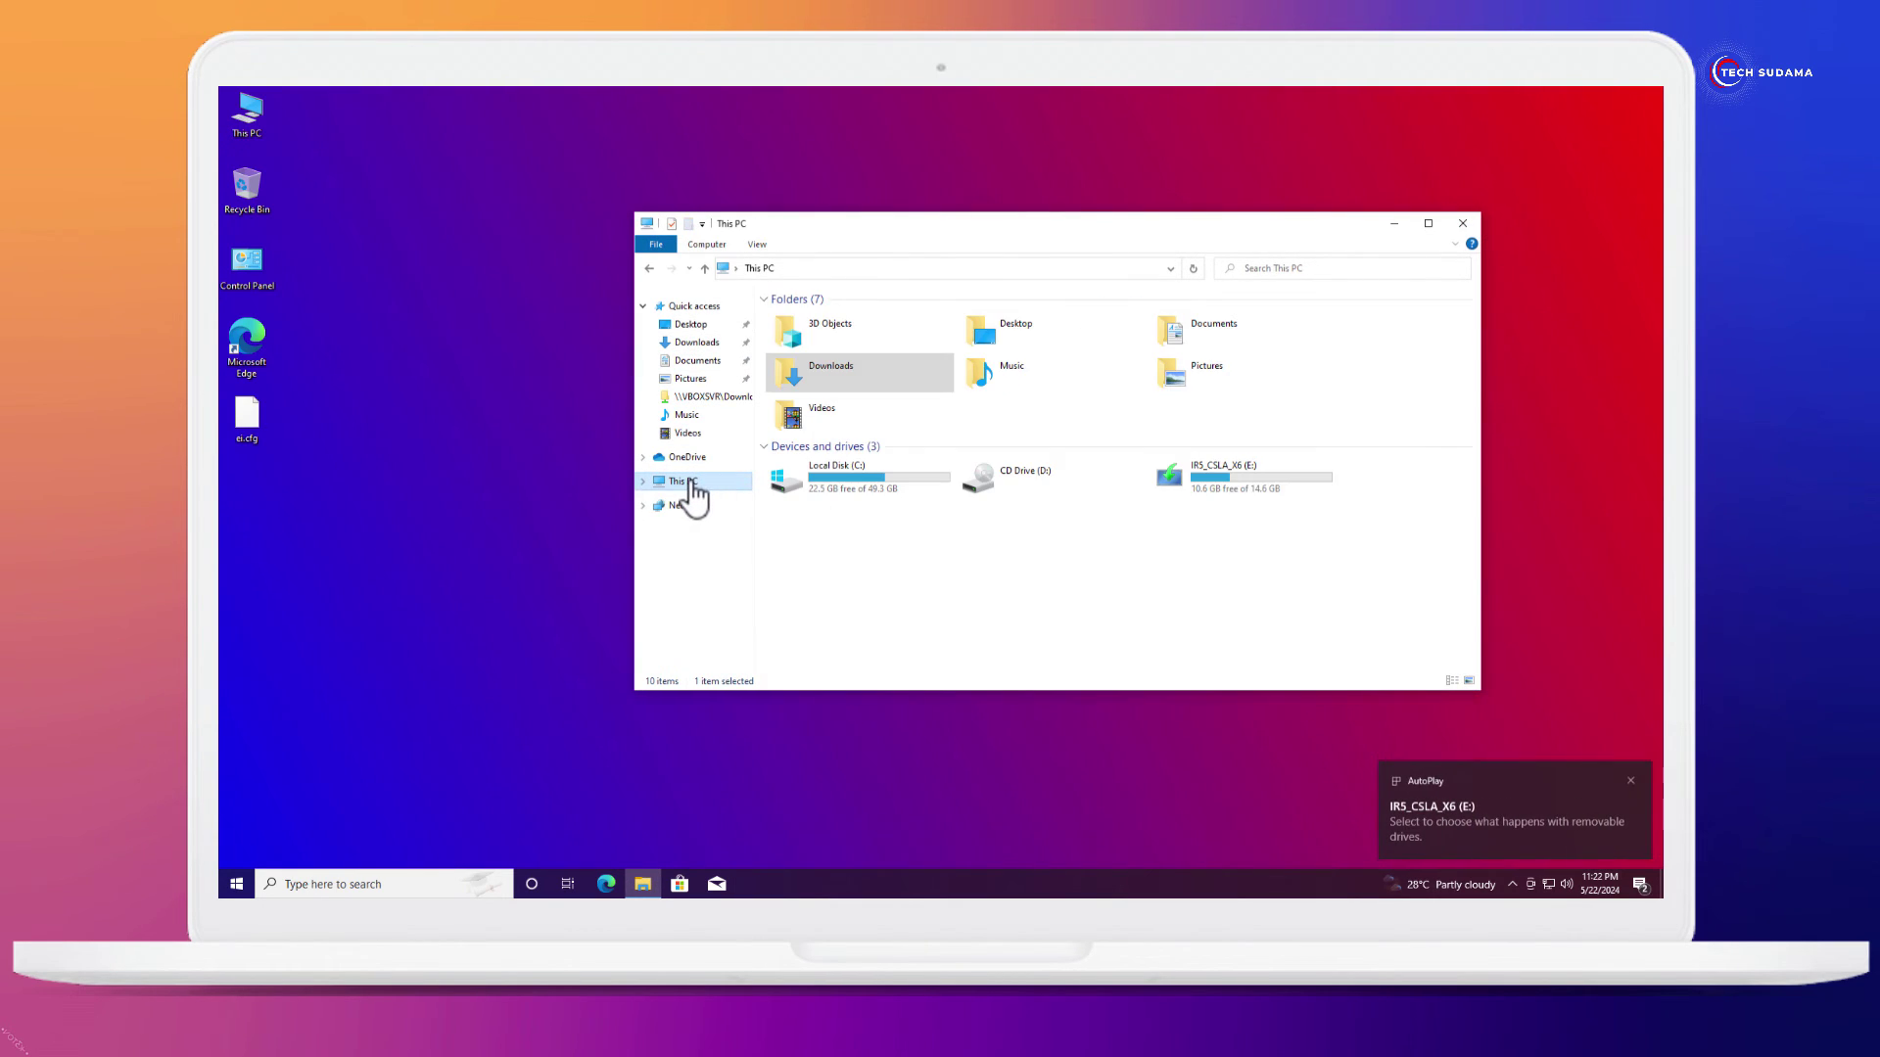
double_click(1250, 495)
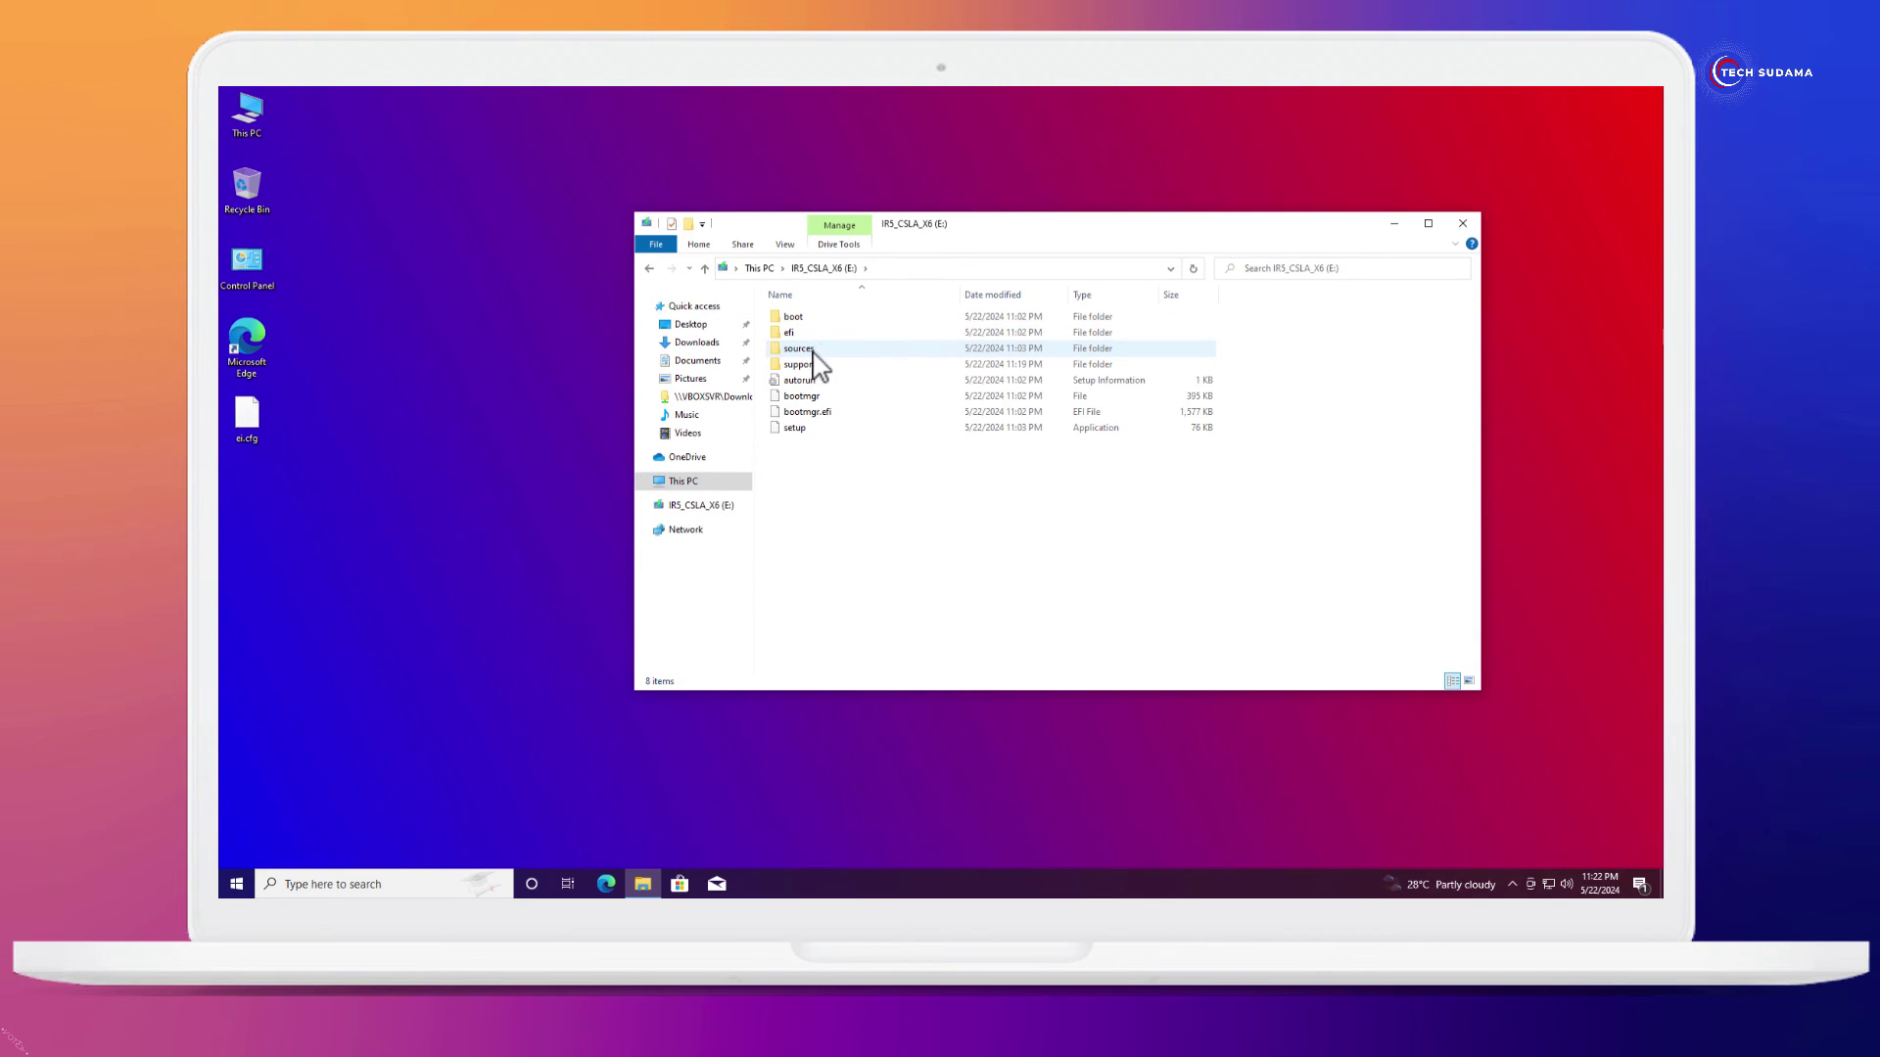
double_click(812, 351)
- Copy ei.cfg from the Desktop and paste it into the sources folder
right_click(249, 408)
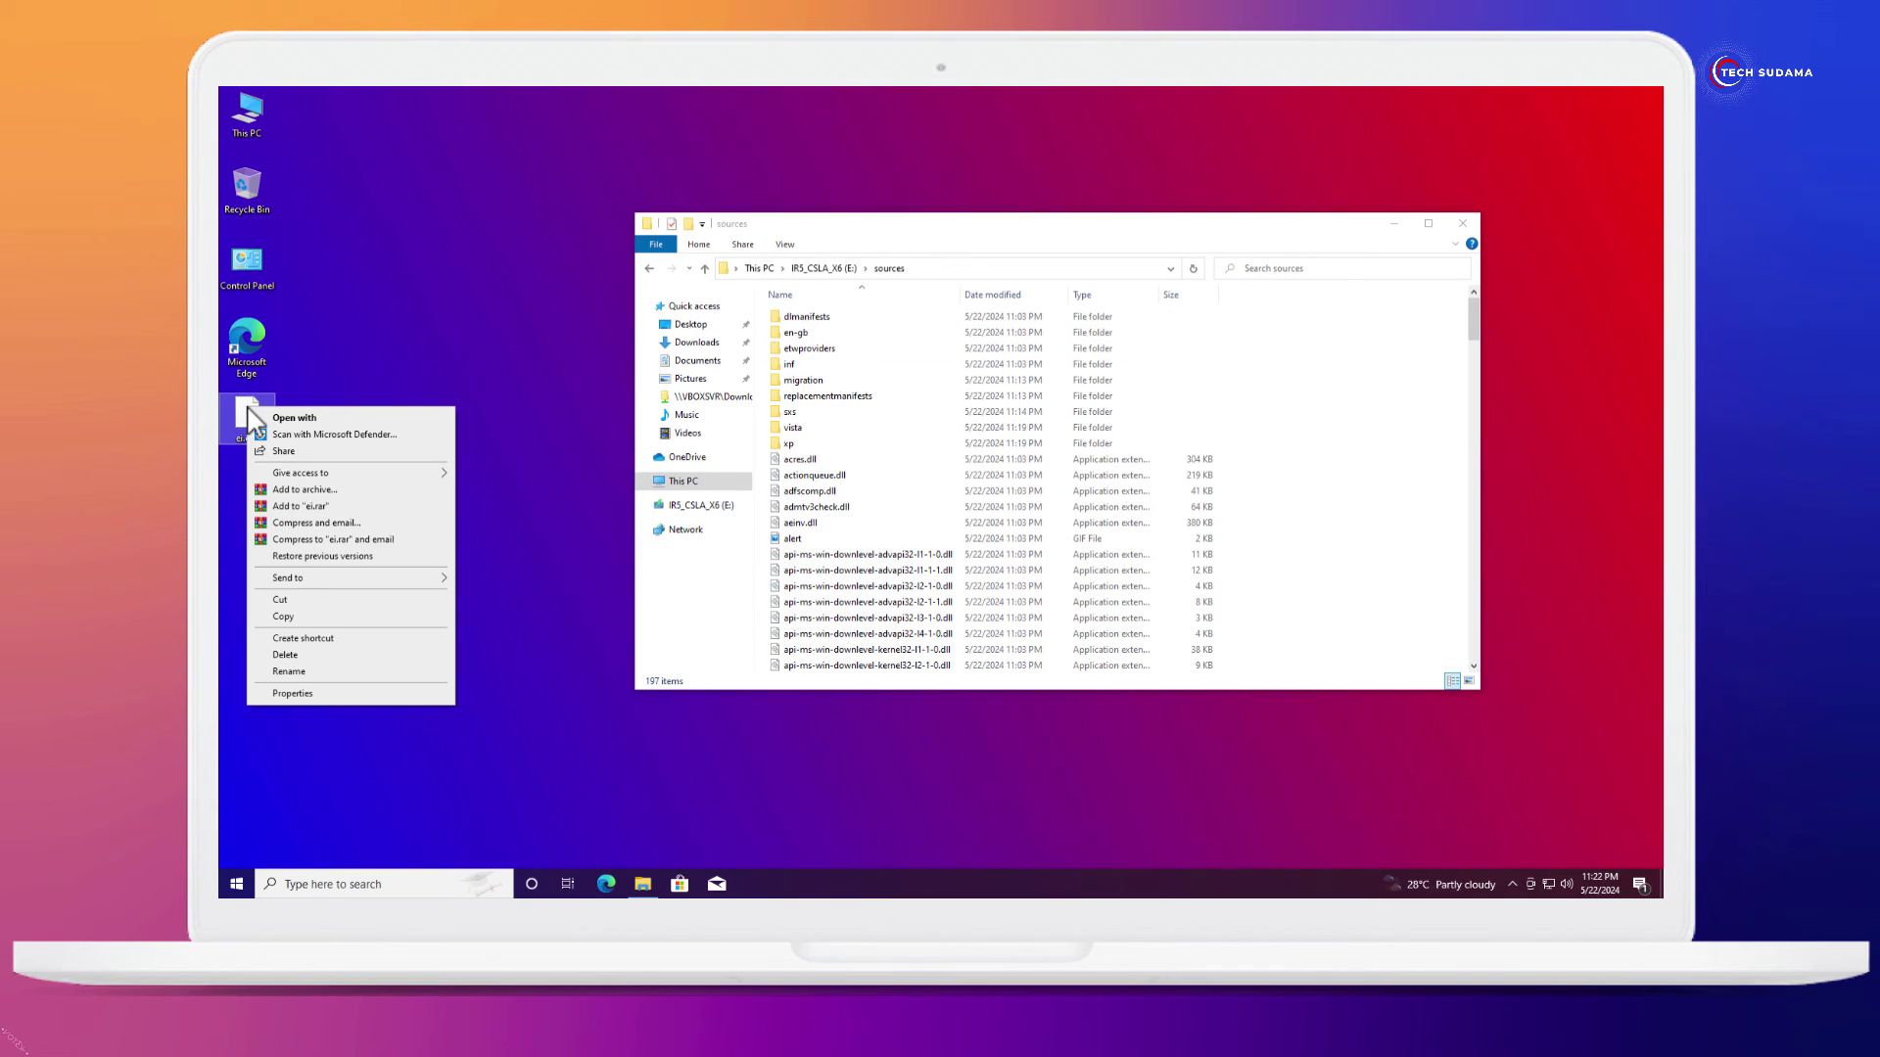
left_click(299, 617)
right_click(1283, 419)
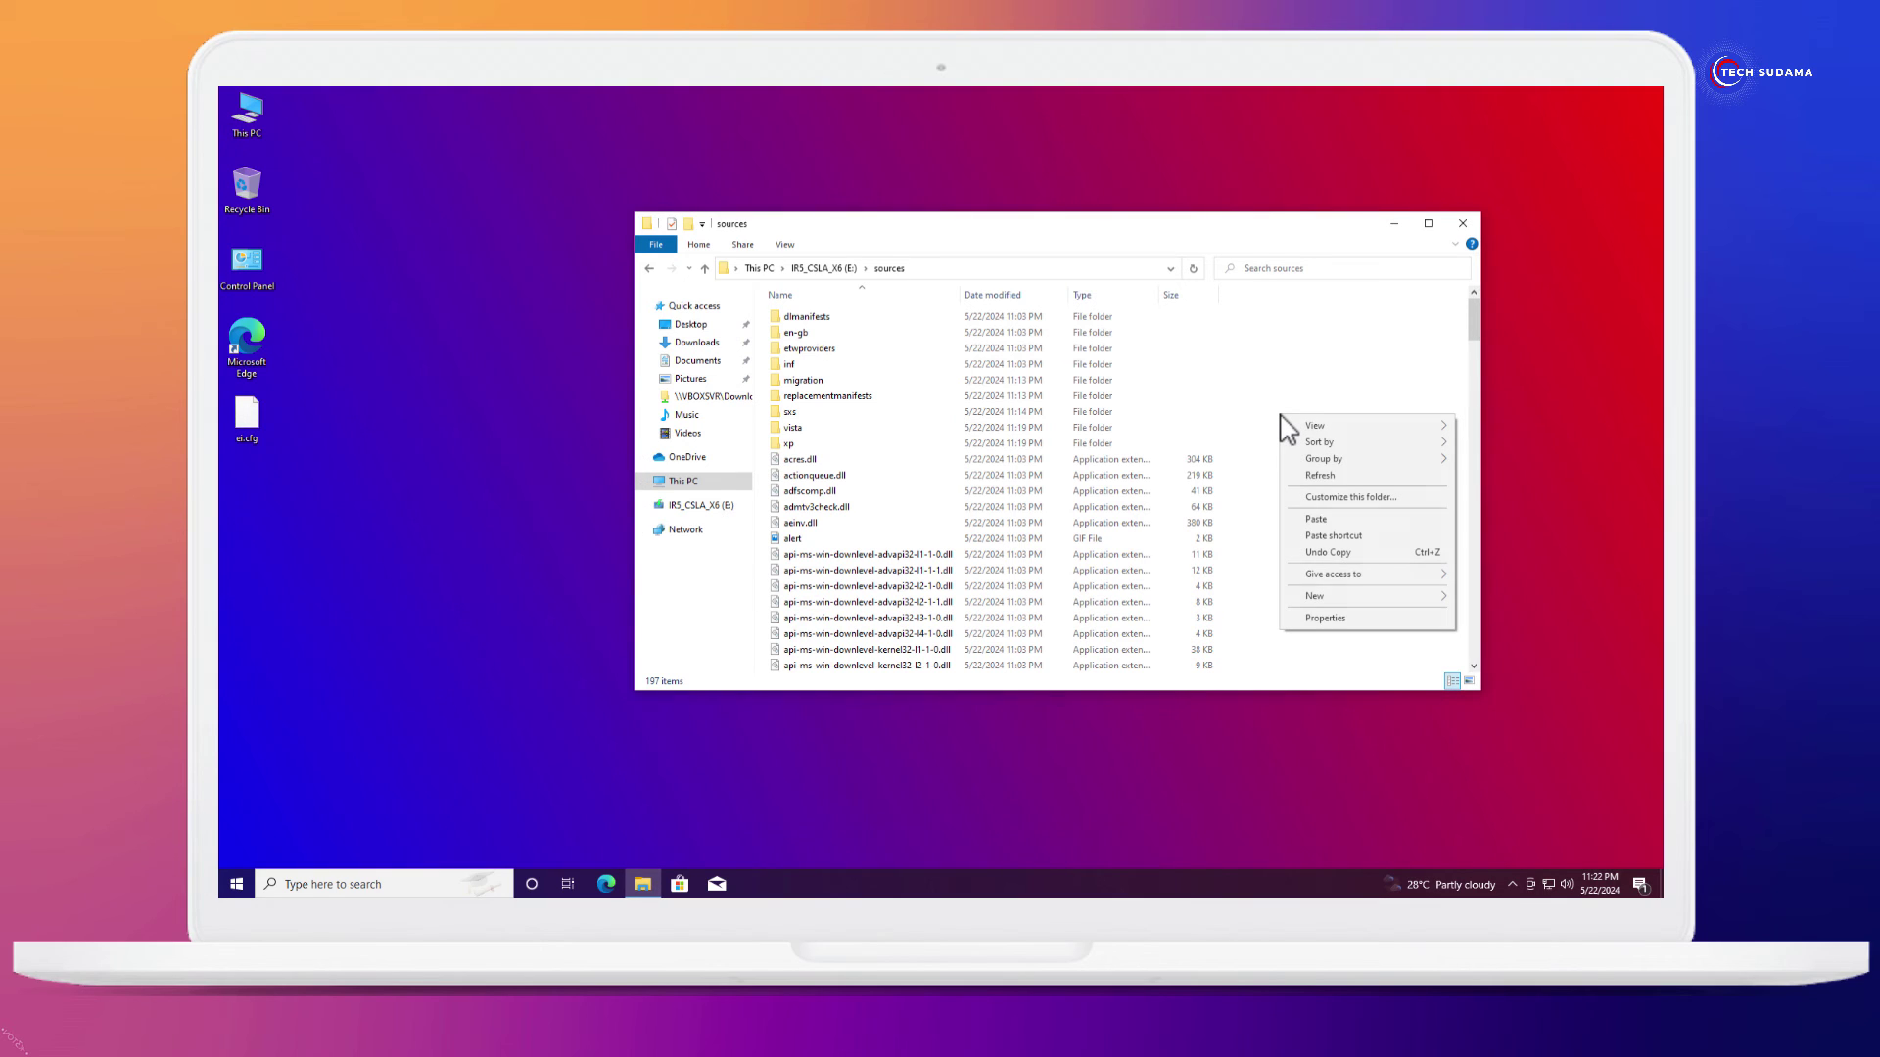
left_click(1315, 519)
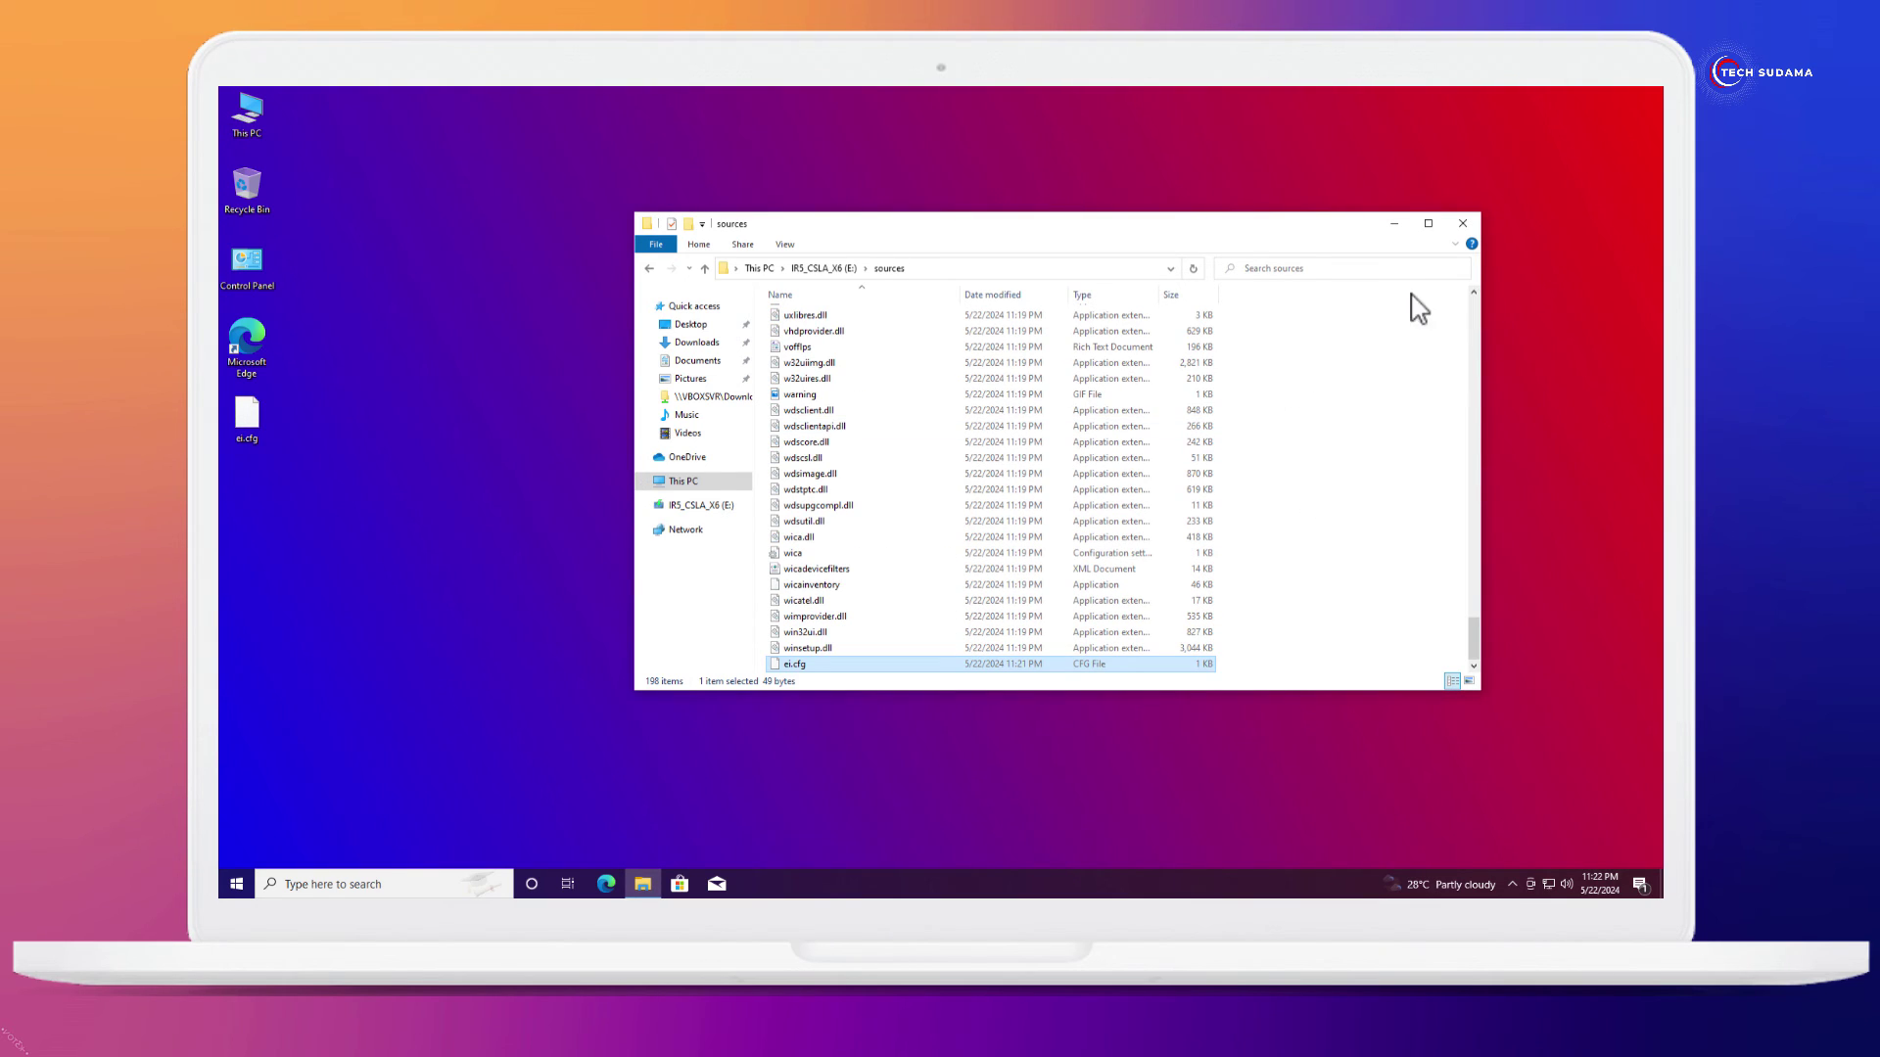
left_click(1463, 223)
left_click(237, 881)
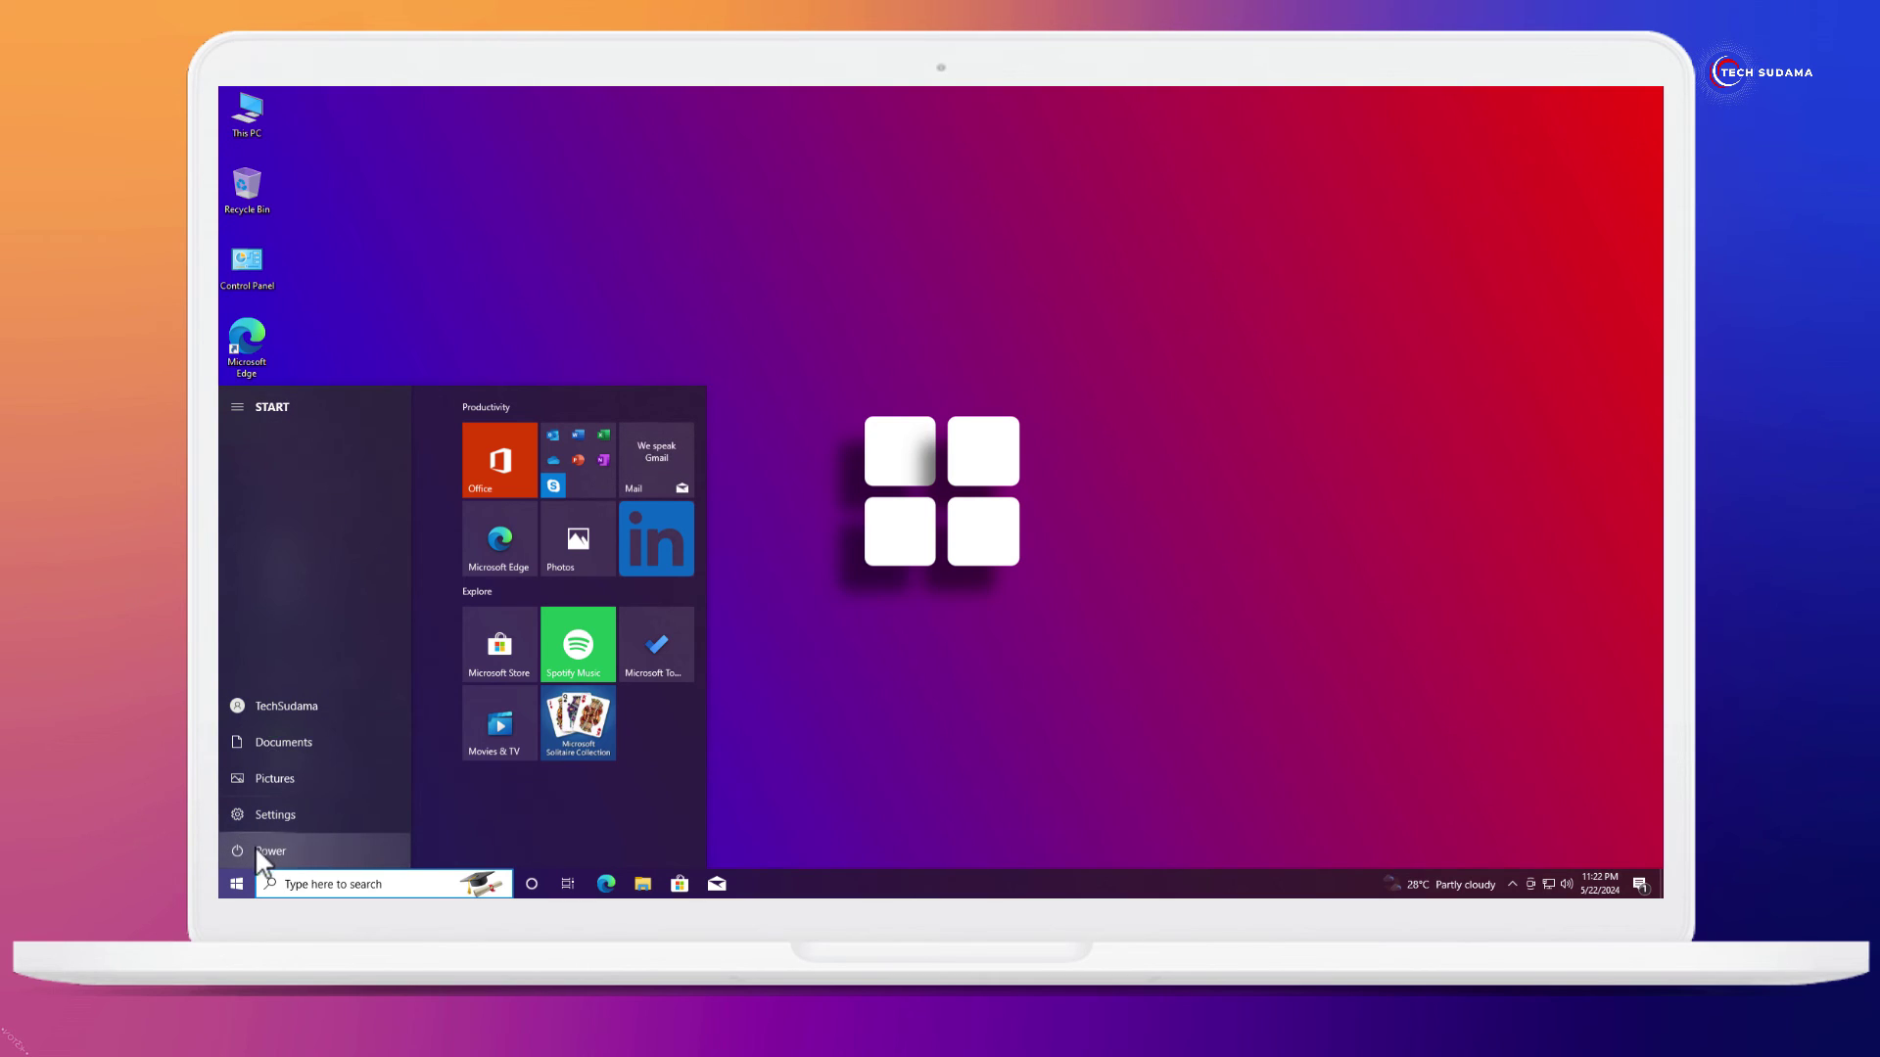
- Restart the PC and boot from the UEFI USB drive via the boot menu
left_click(256, 848)
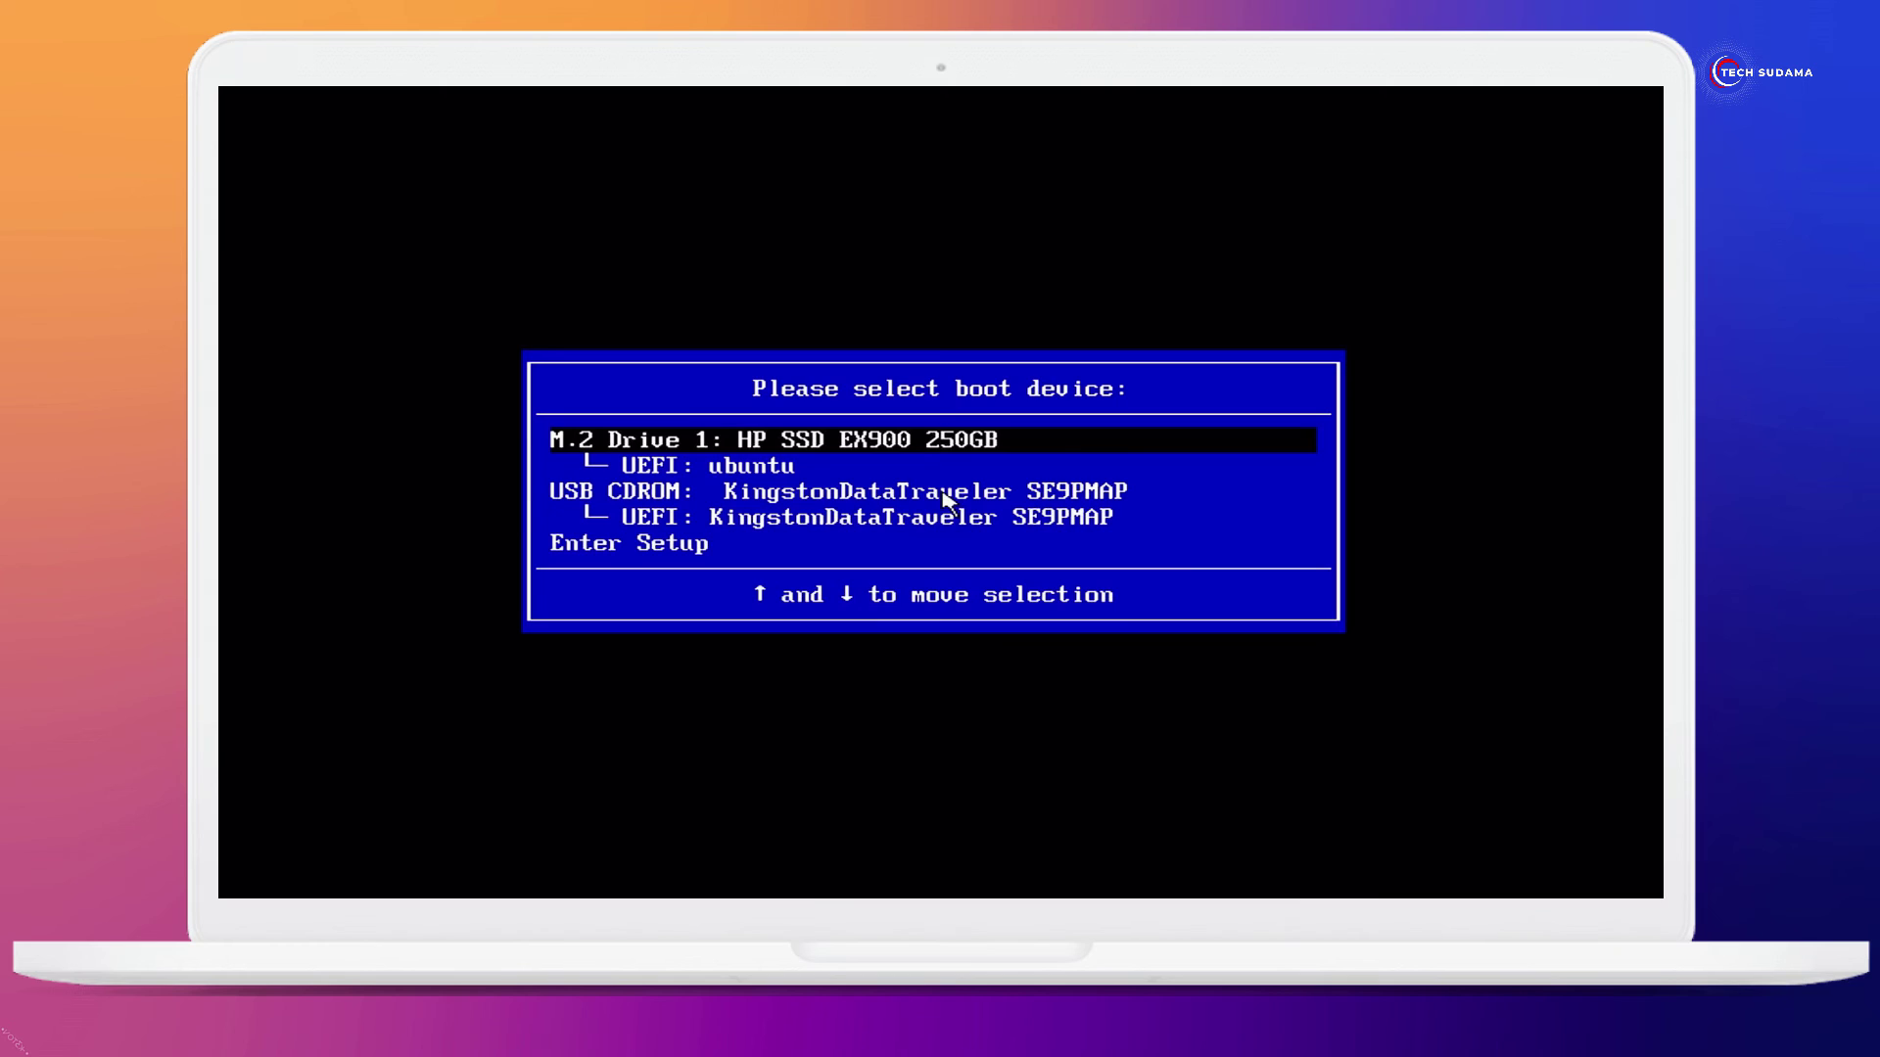
key("Down")
key("Down")
key("Down")
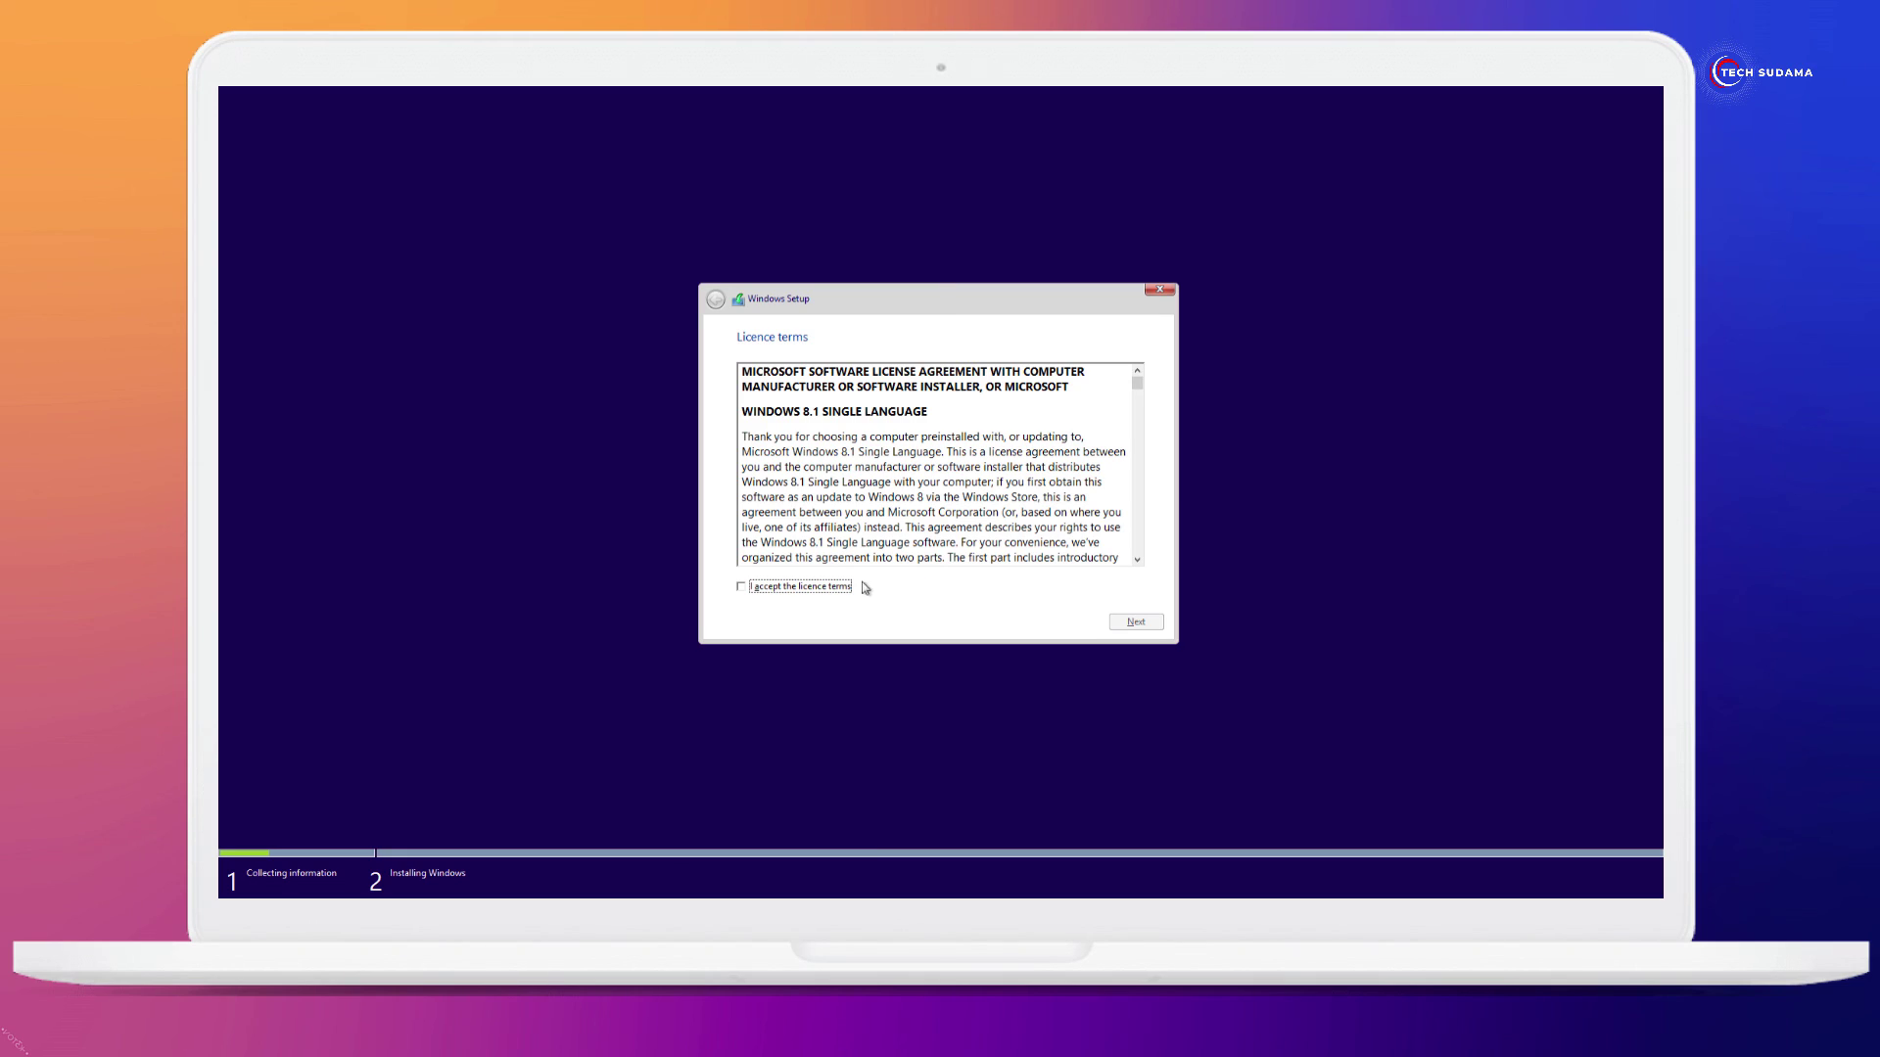
- Accept the licence, choose a Custom install, and delete every partition on Drive 0
left_click(742, 588)
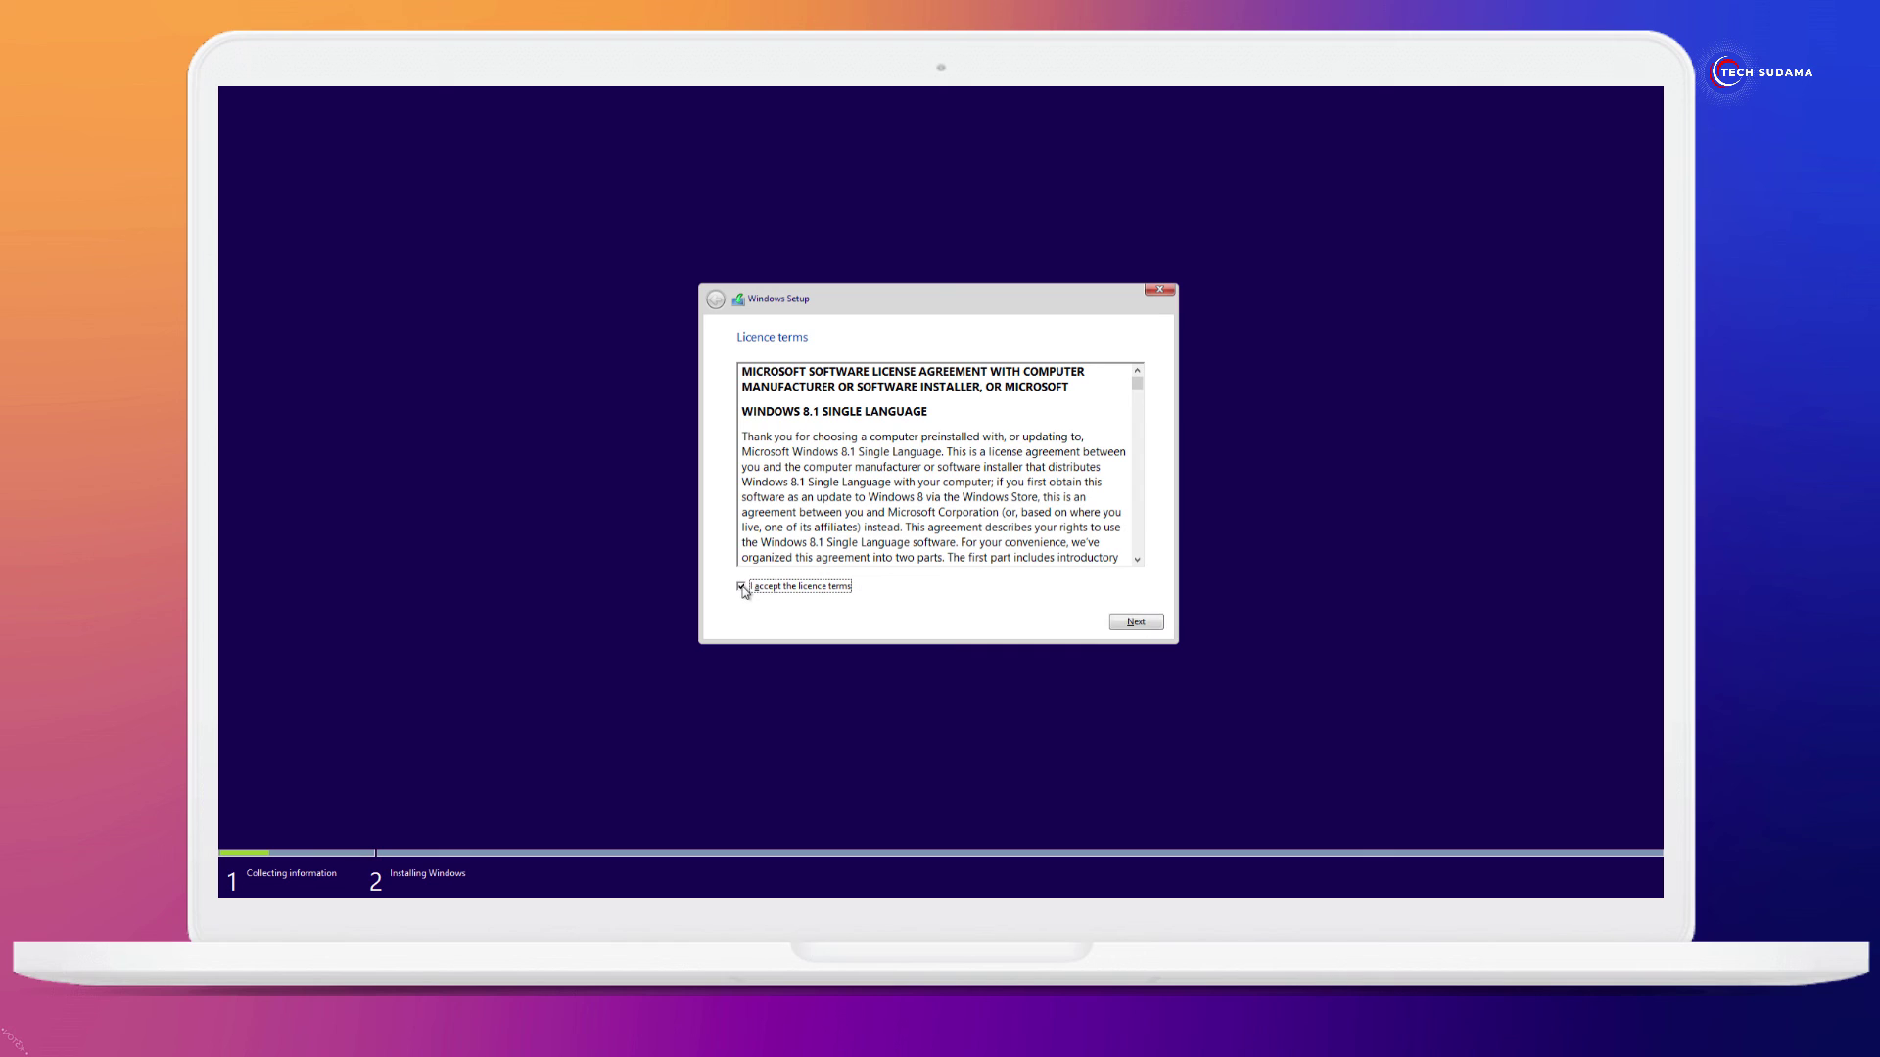
left_click(1141, 627)
left_click(906, 471)
left_click(862, 530)
left_click(861, 428)
left_click(862, 530)
left_click(842, 424)
left_click(862, 530)
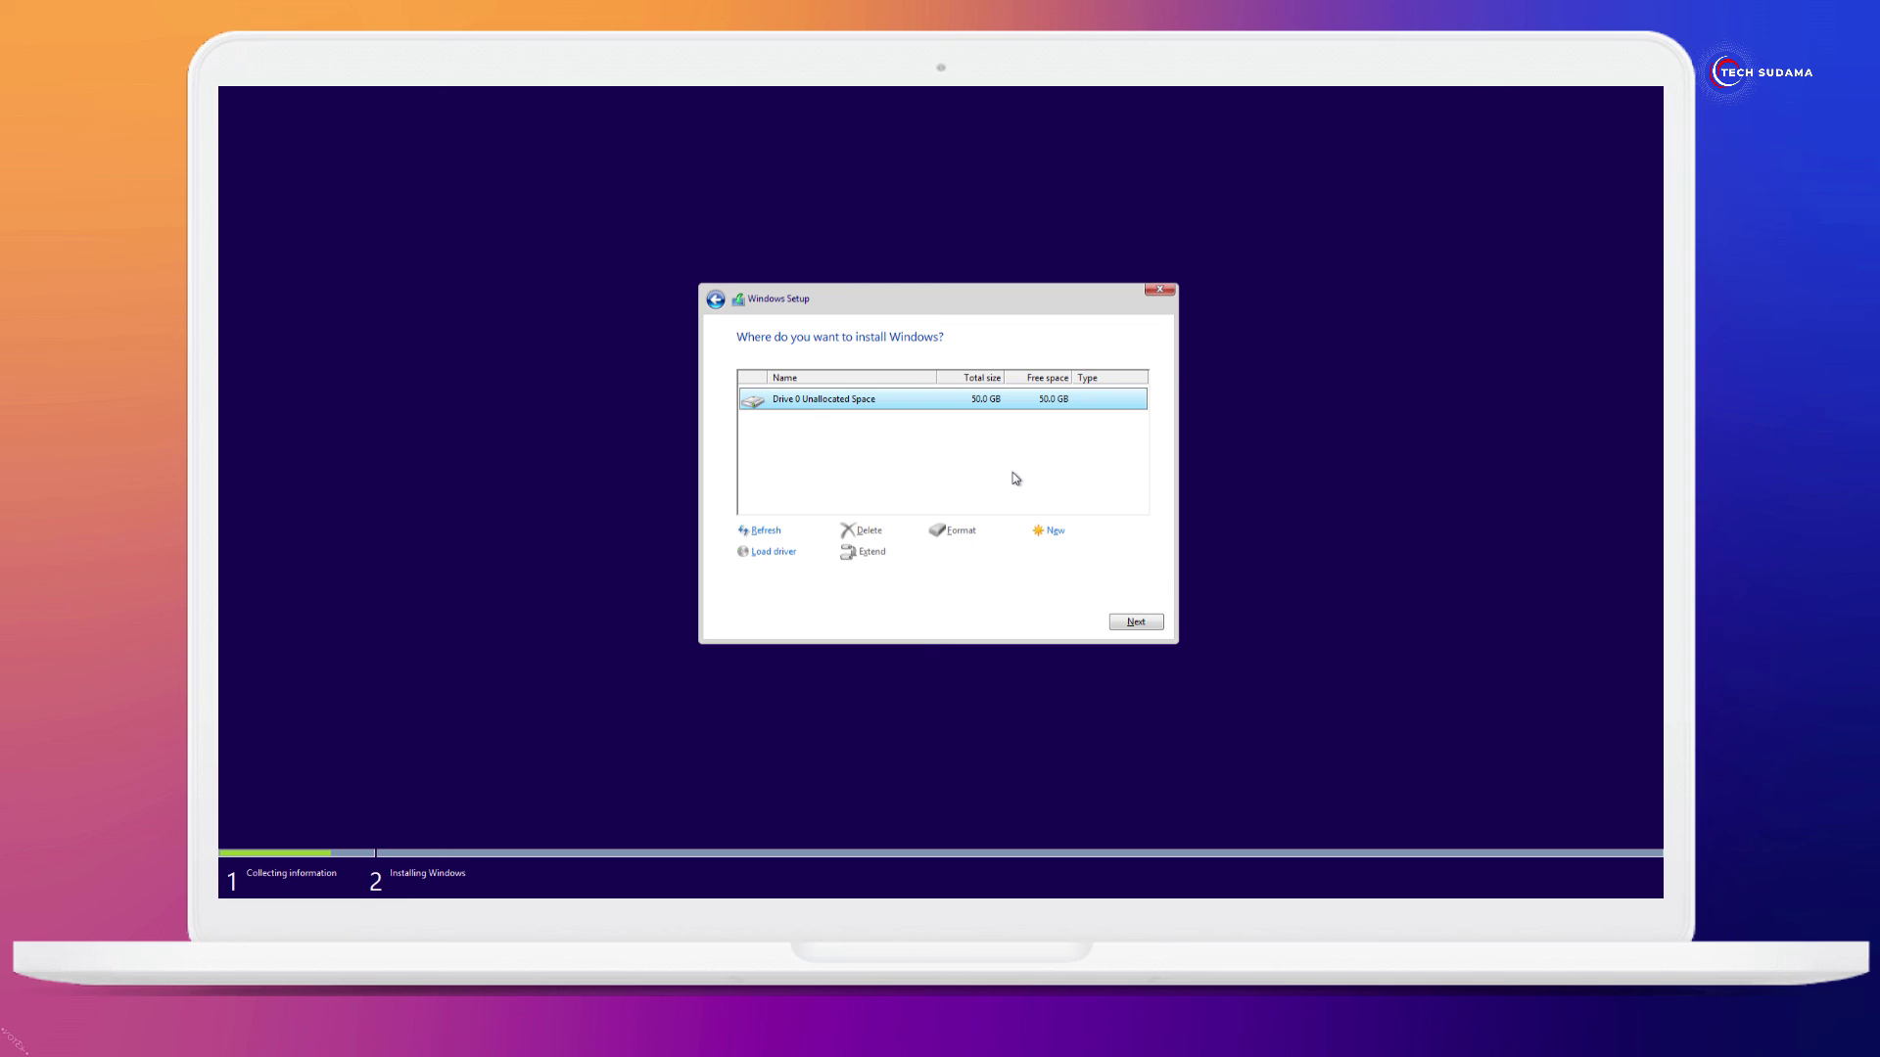
- Install Windows 8.1 on the unallocated space, then open This PC on the new desktop
left_click(1136, 621)
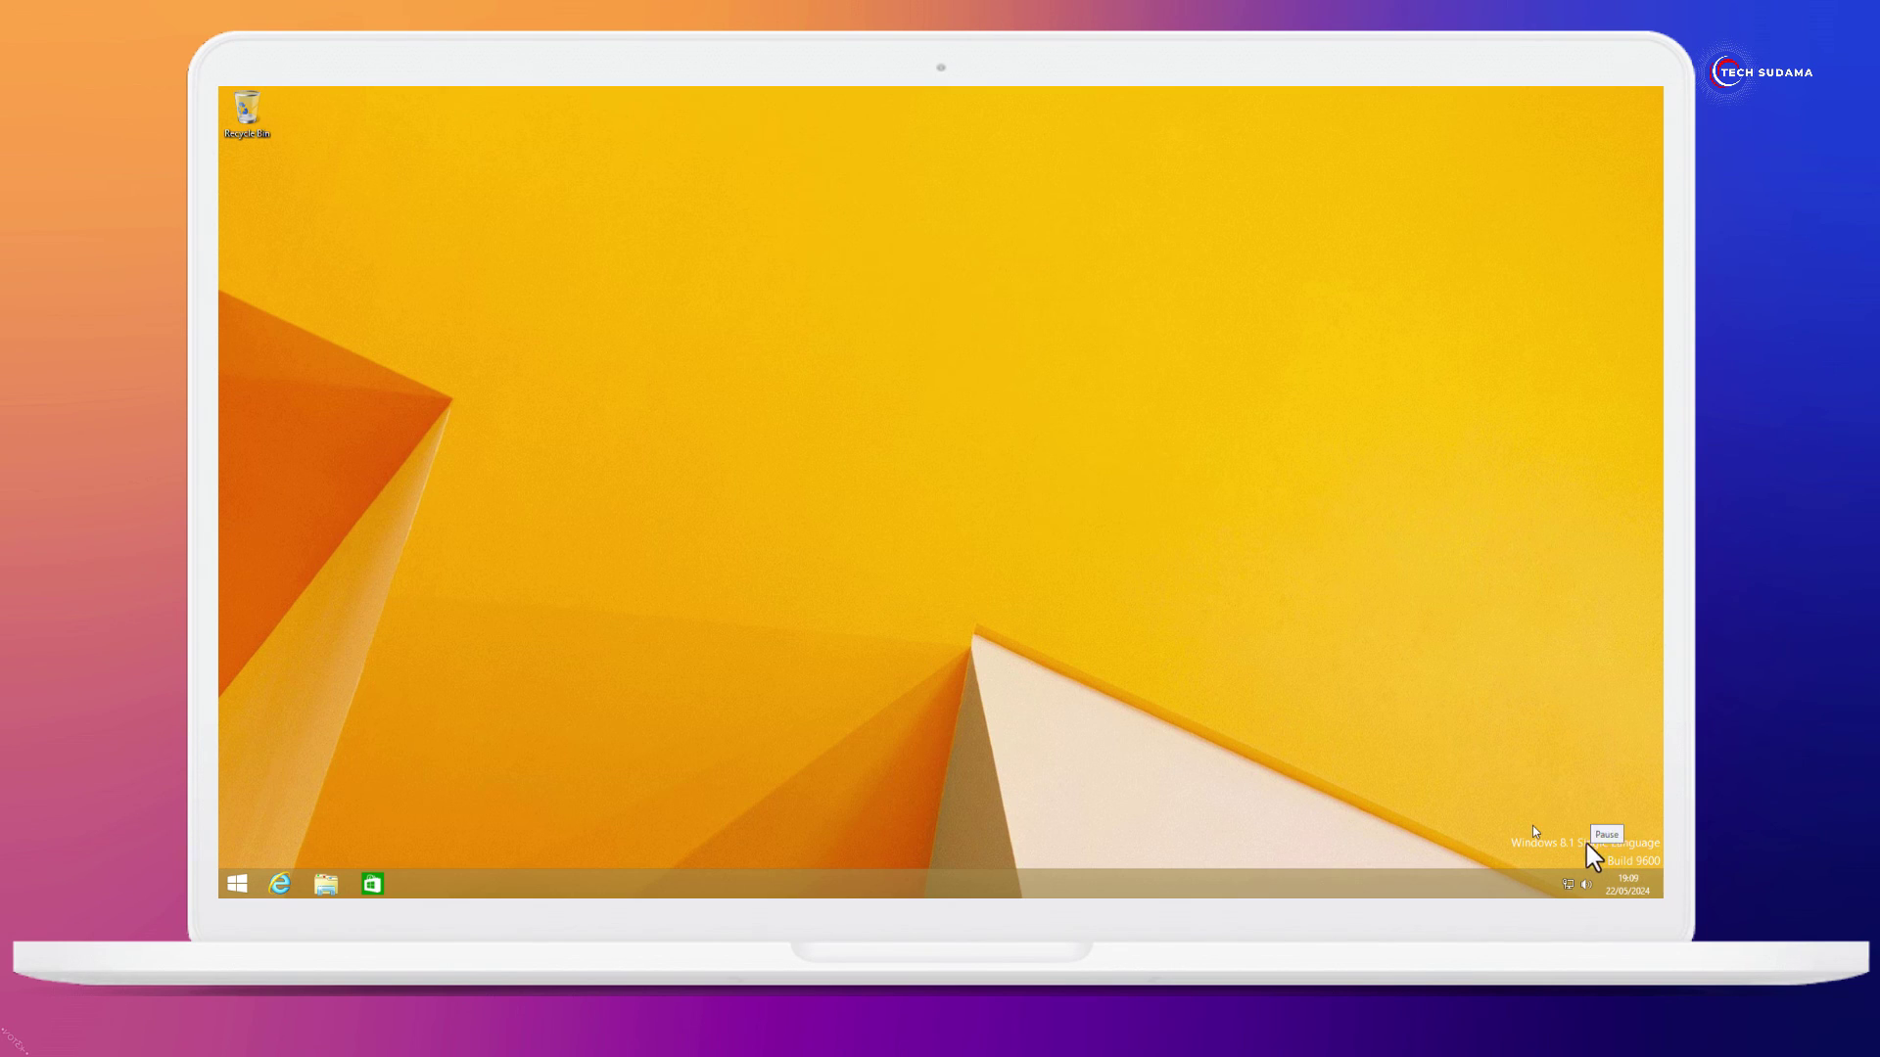
key("super")
key("ctrl+Tab")
key("ctrl+Tab")
key("super+e")
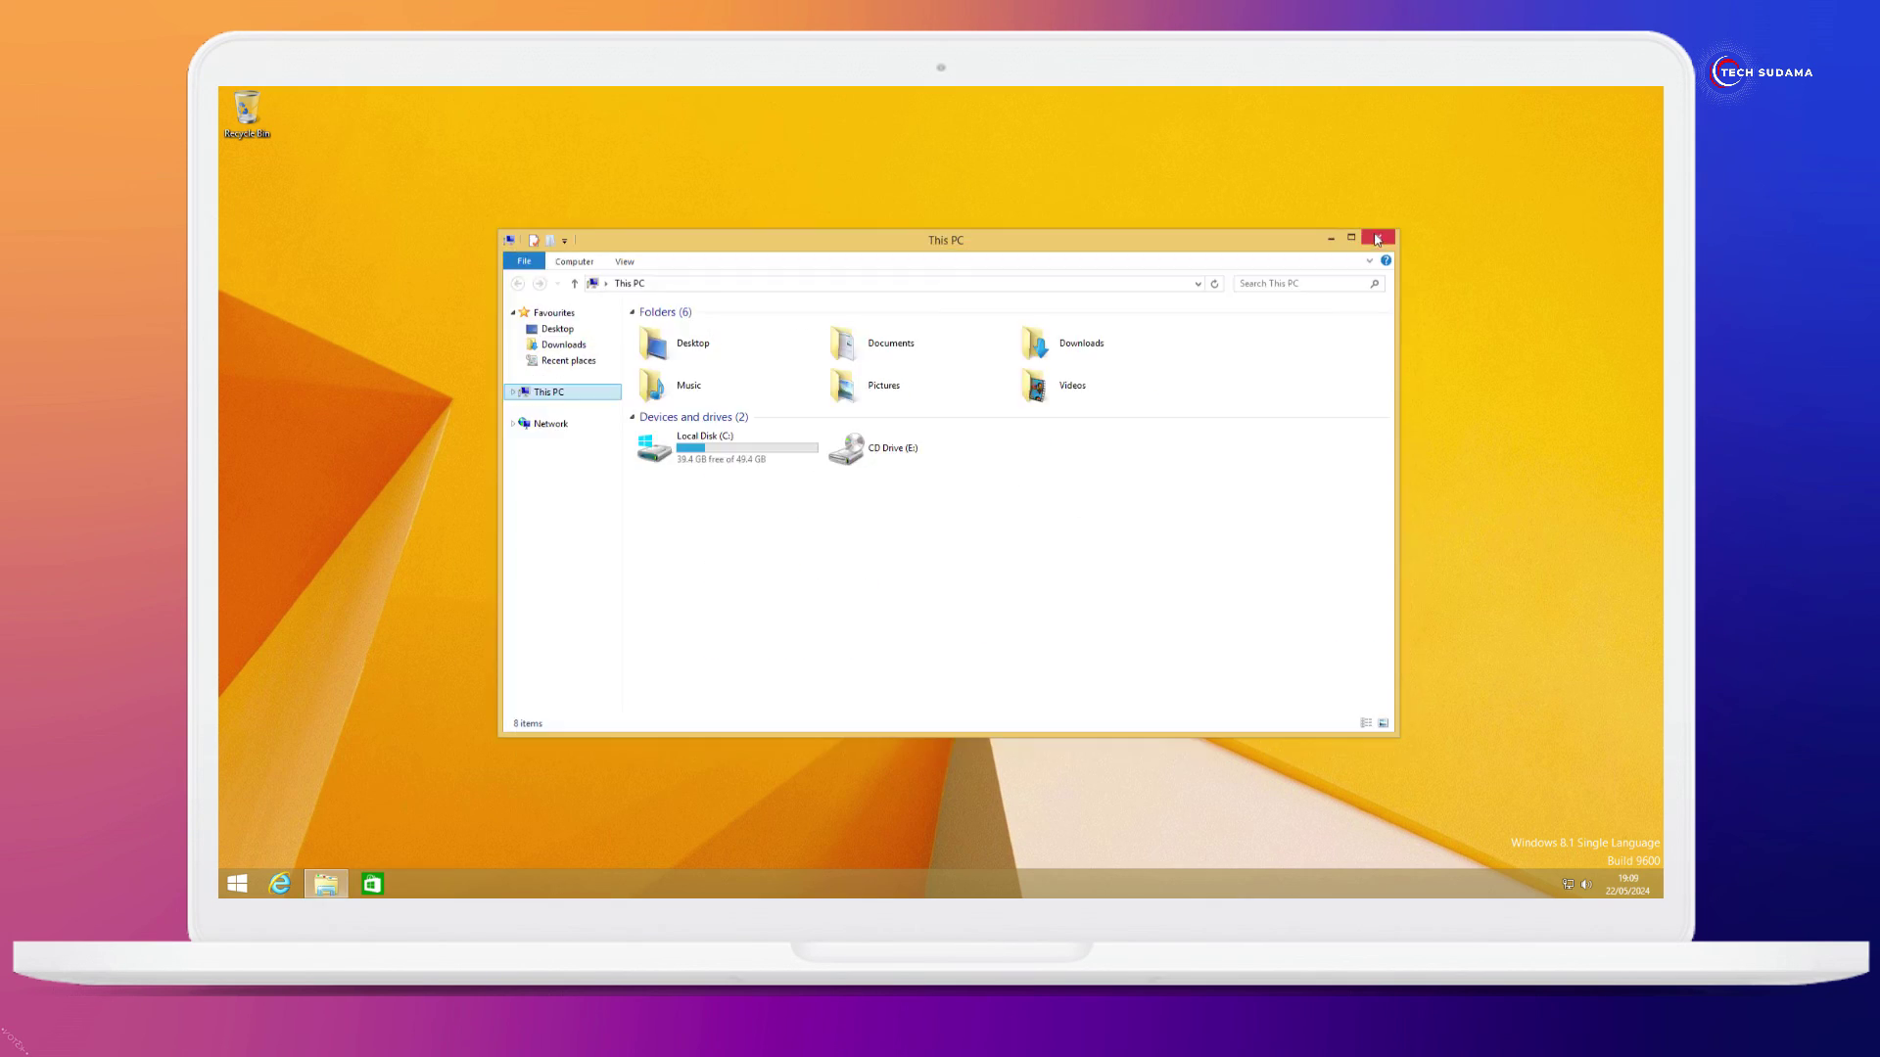